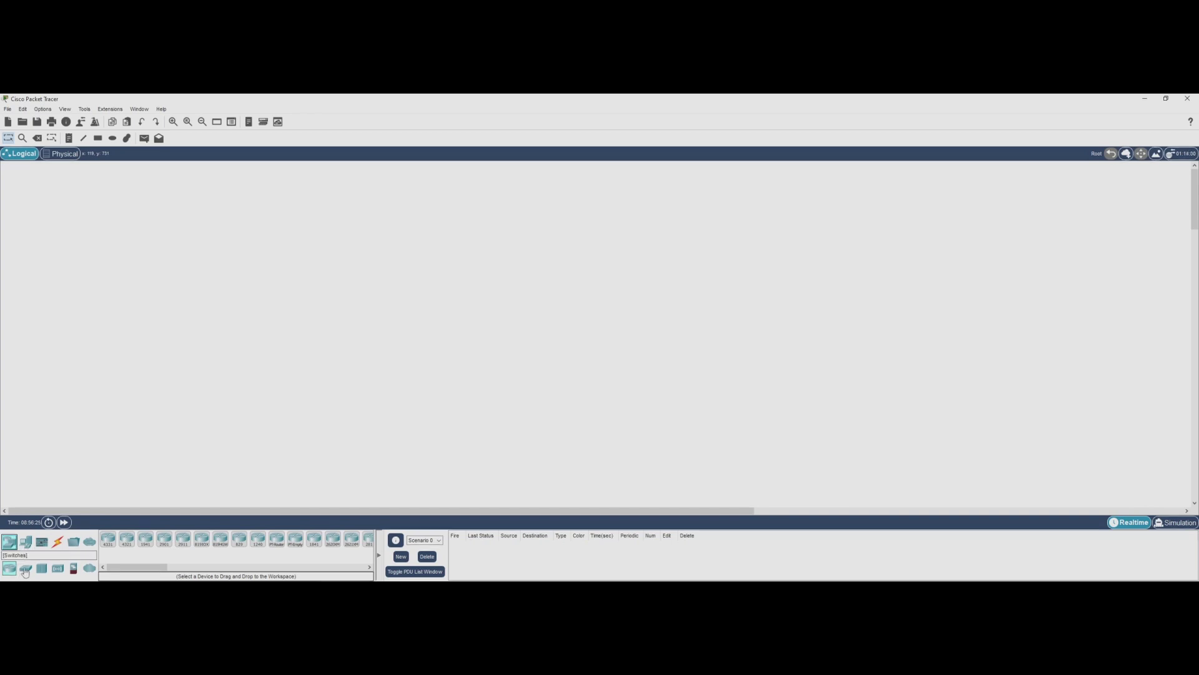
- Place a 2901 router on the canvas with a 2960 switch below it
left_click(164, 540)
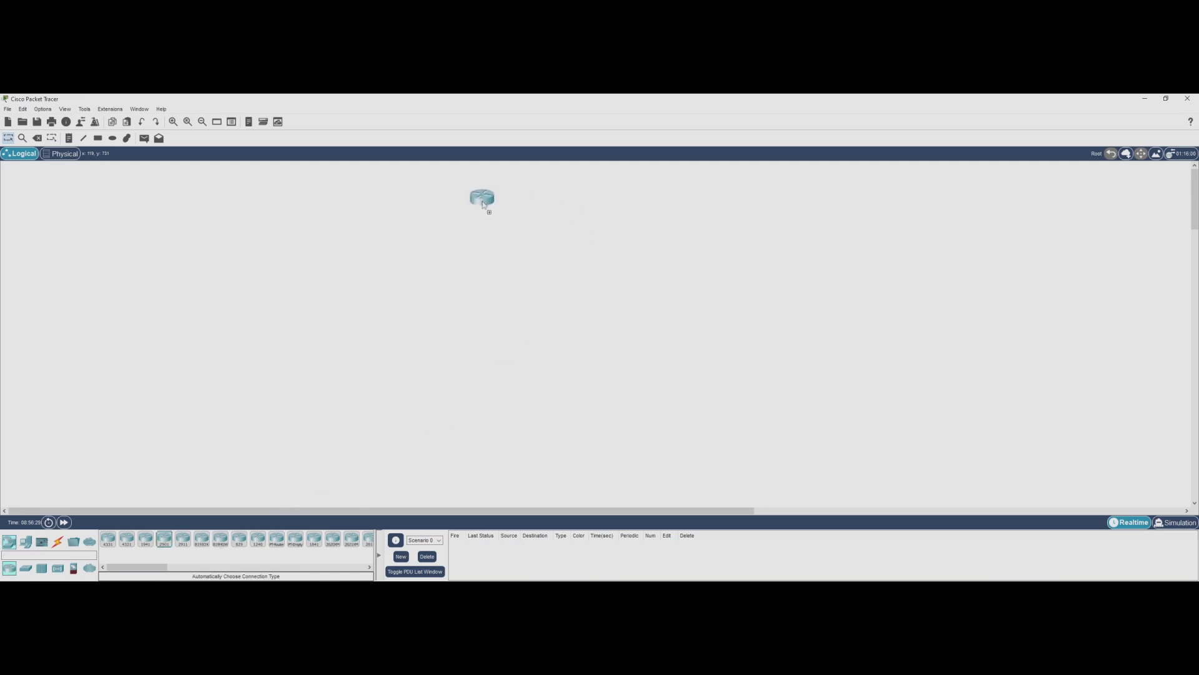
left_click(482, 206)
left_click(26, 568)
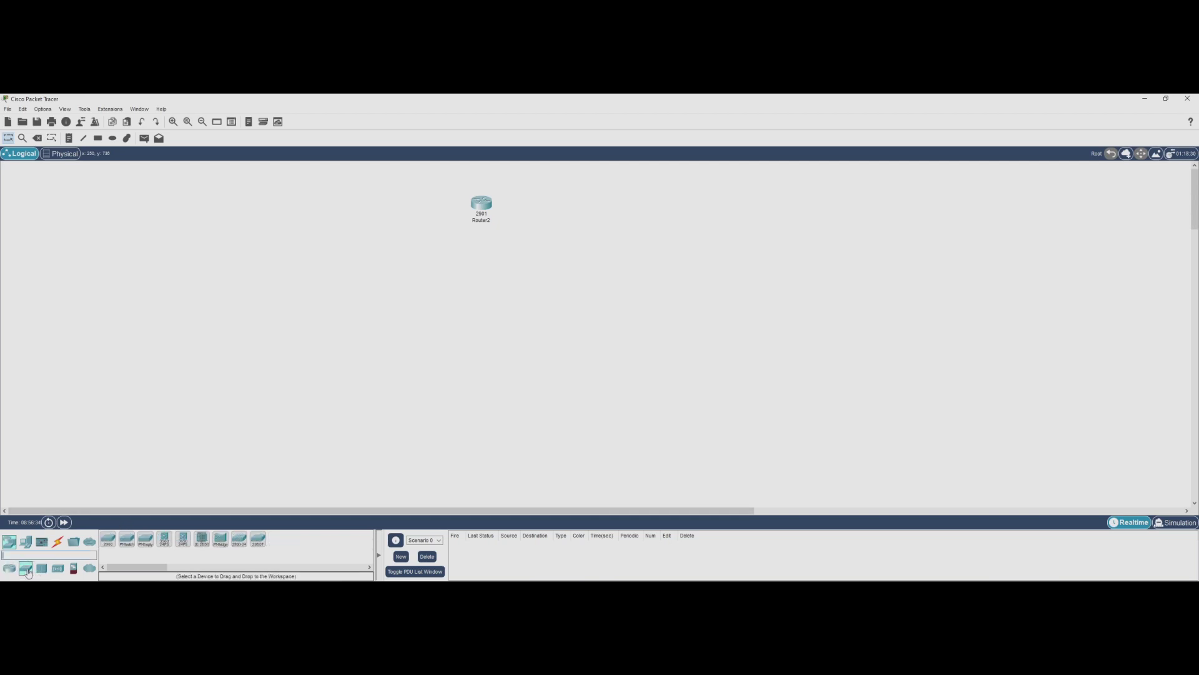
left_click(109, 543)
left_click_drag(111, 547, 486, 299)
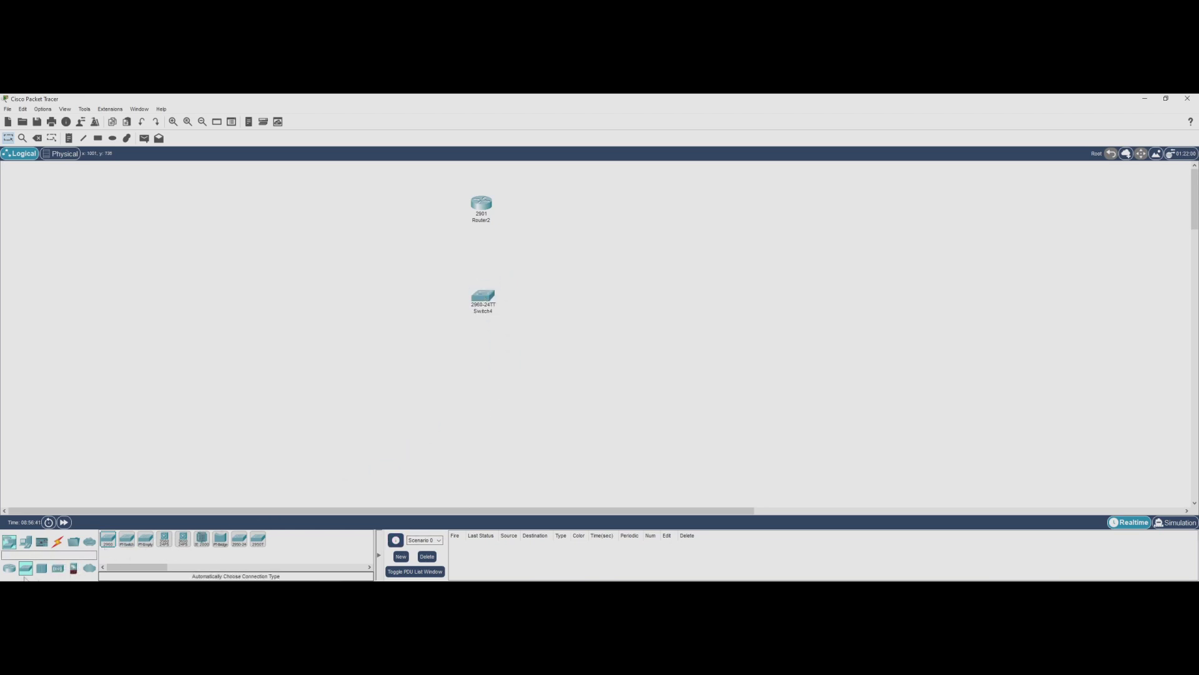
- Add four PC-PT hosts, PC12 to PC15, in a row below the switch
left_click(25, 541)
left_click_drag(108, 541, 392, 379)
left_click_drag(108, 541, 455, 377)
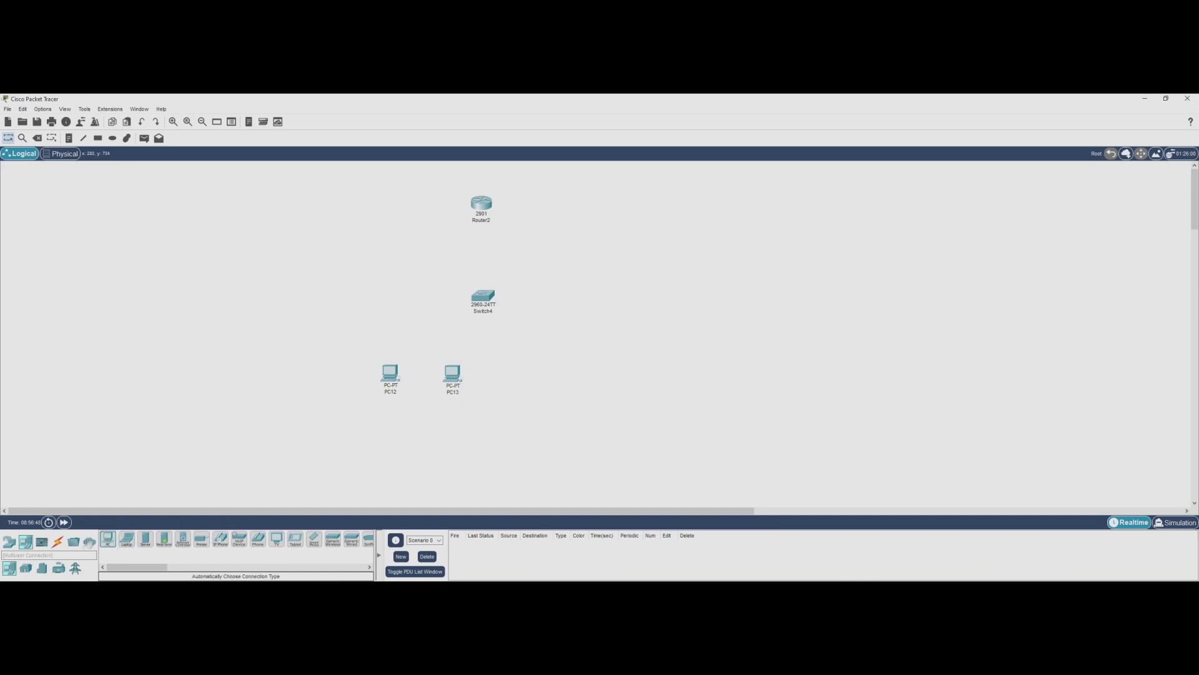
left_click_drag(109, 541, 542, 375)
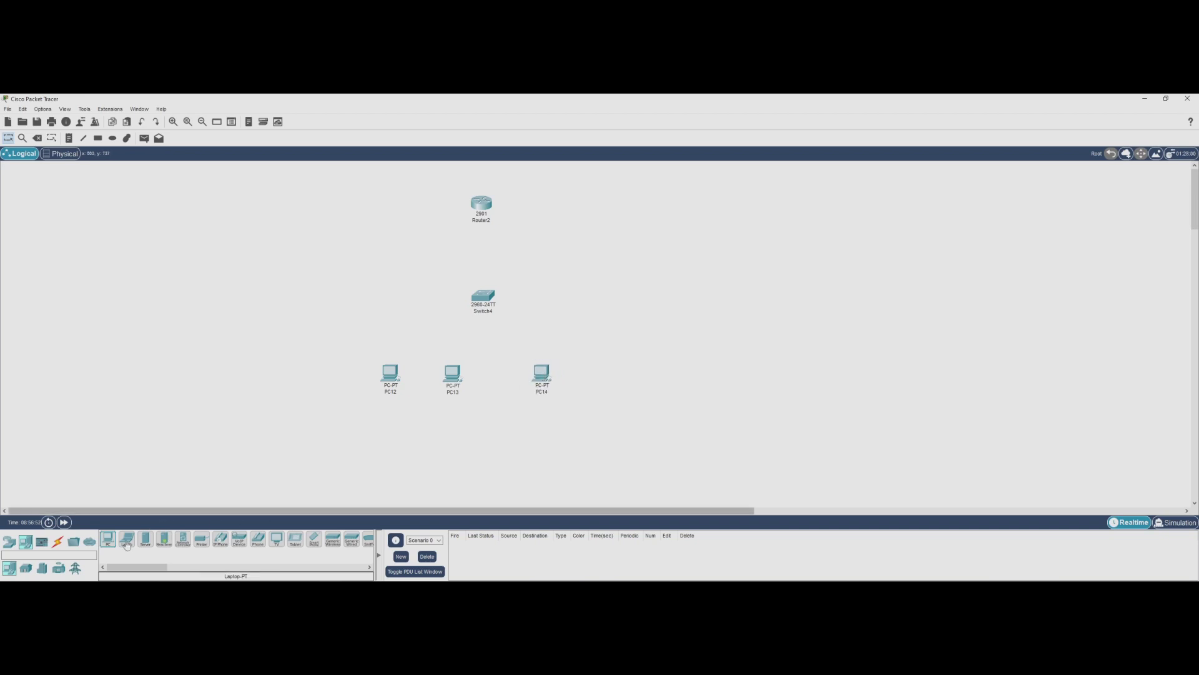
left_click_drag(108, 540, 607, 379)
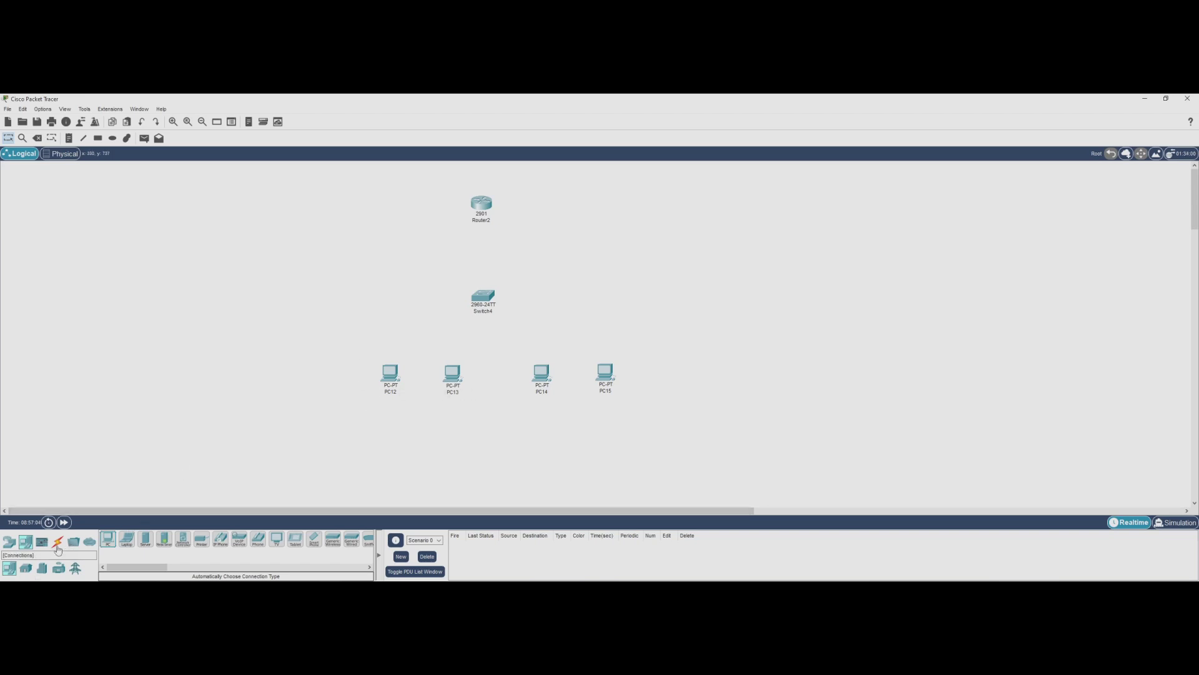
- Cable Router2 GigabitEthernet0/0 to Switch4 GigabitEthernet0/2 with copper straight-through
left_click(58, 543)
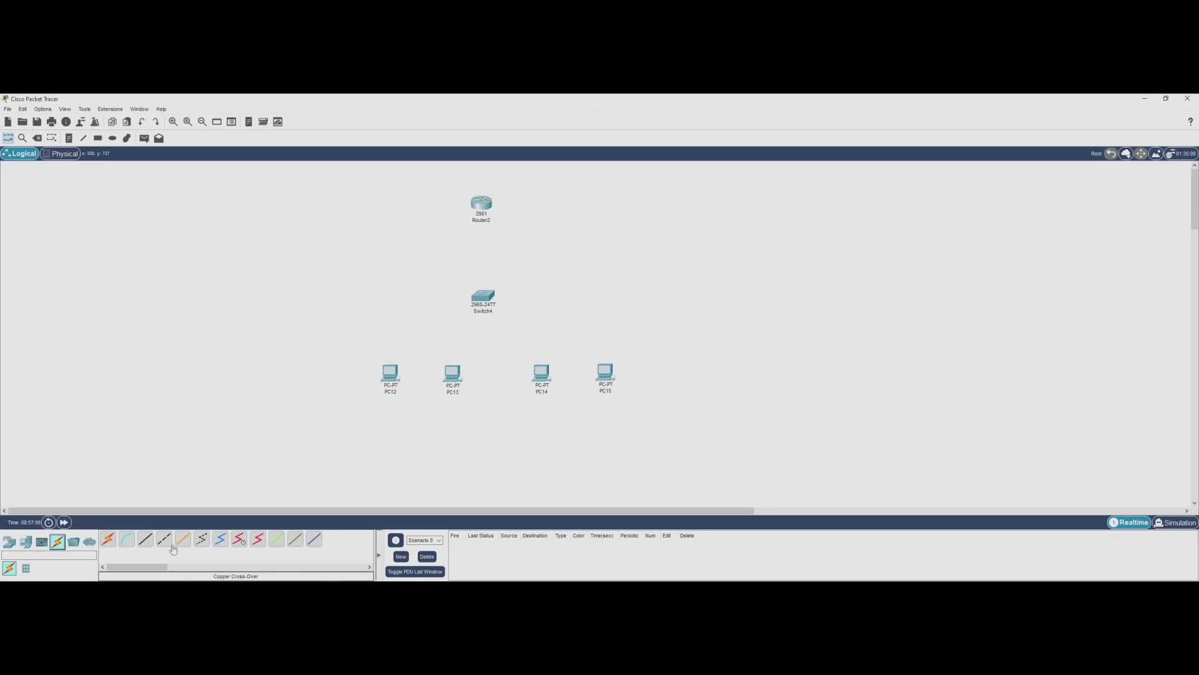
left_click(145, 540)
left_click(481, 205)
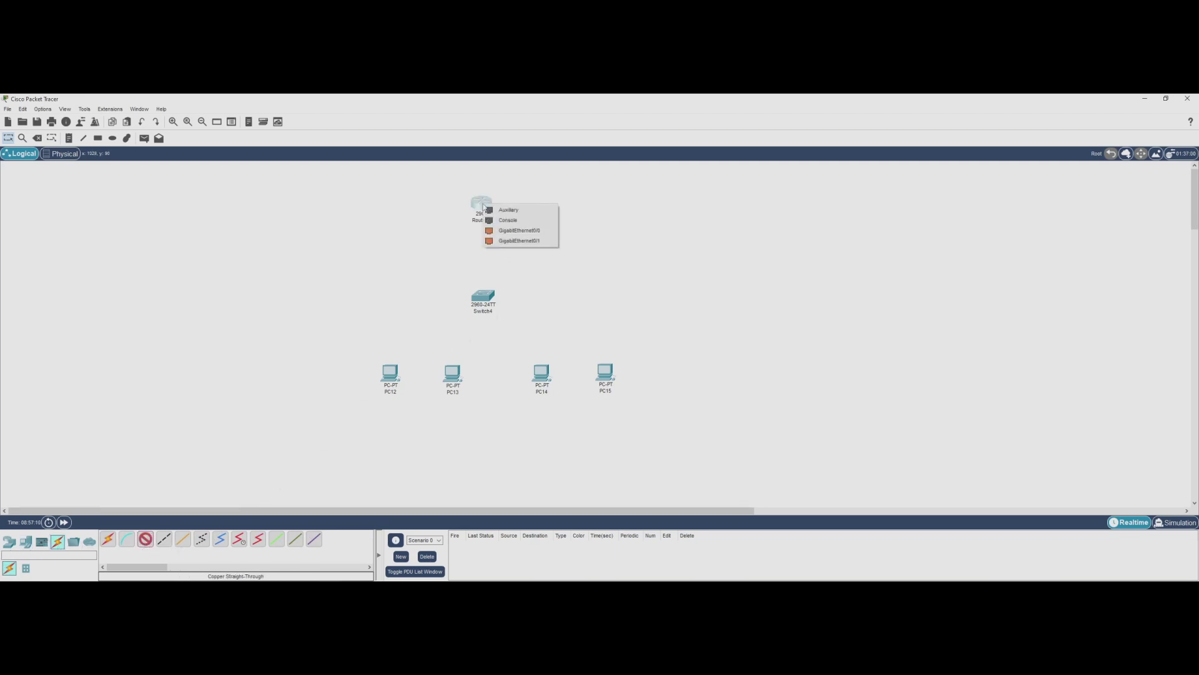
left_click(526, 232)
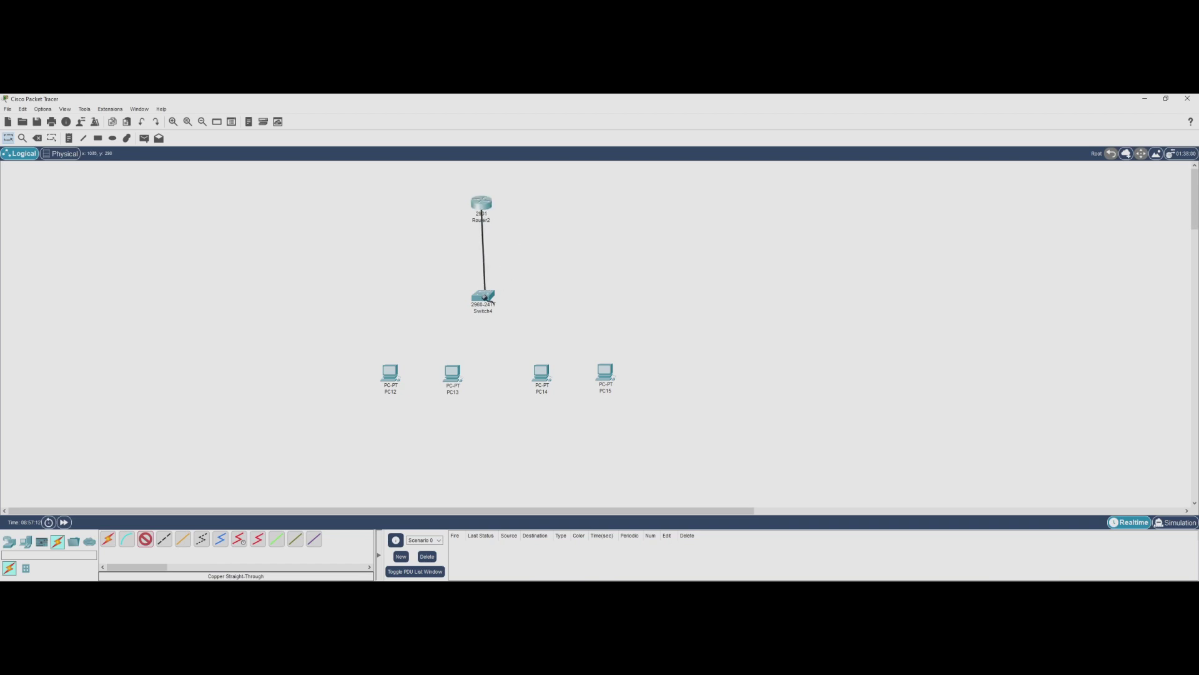
left_click(483, 297)
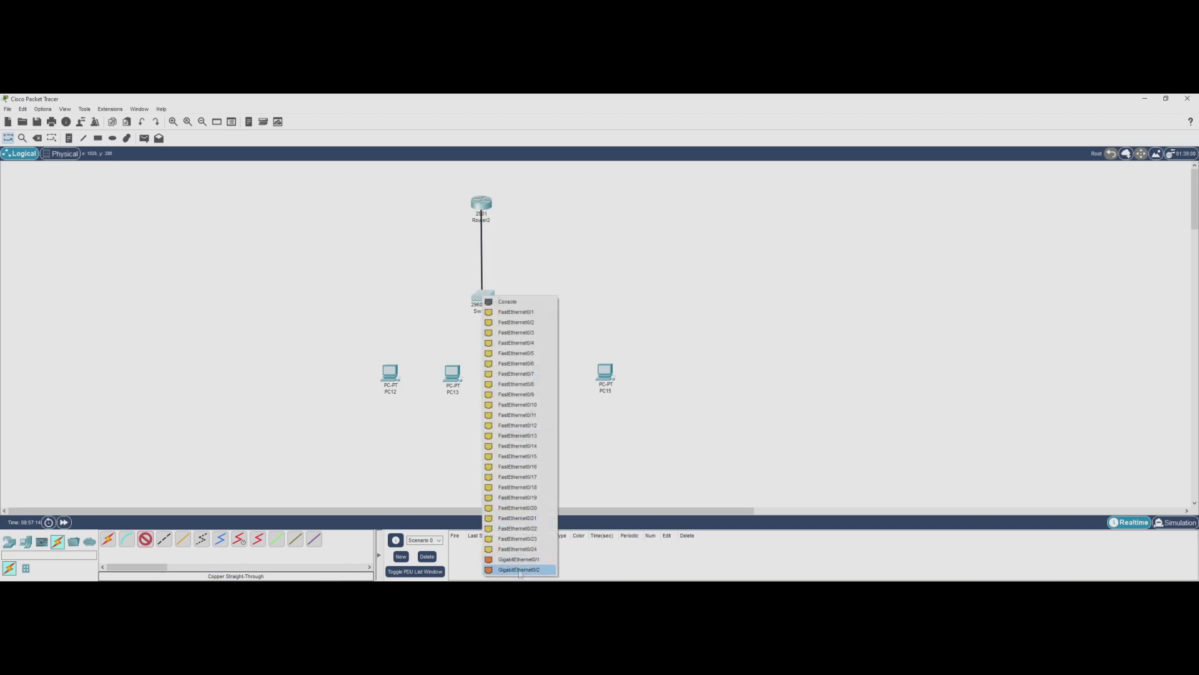
left_click(519, 568)
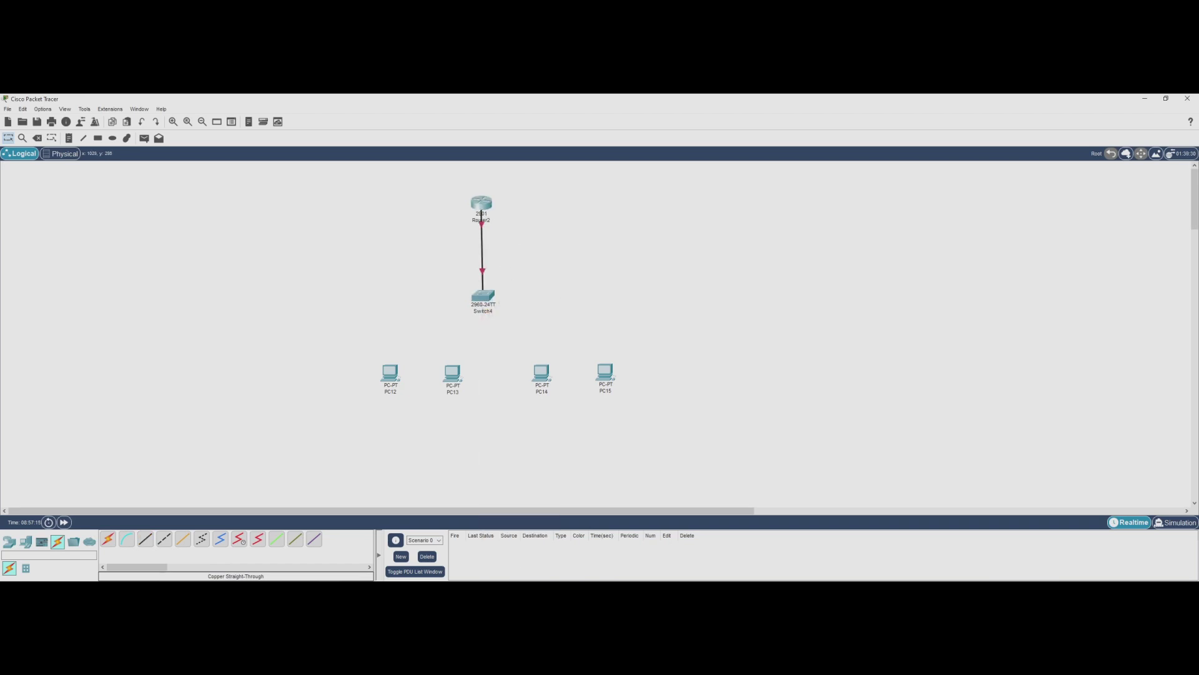
- Connect Switch4 Fa0/1 to PC12 and Fa0/2 to PC13 FastEthernet0
left_click(146, 540)
left_click(486, 298)
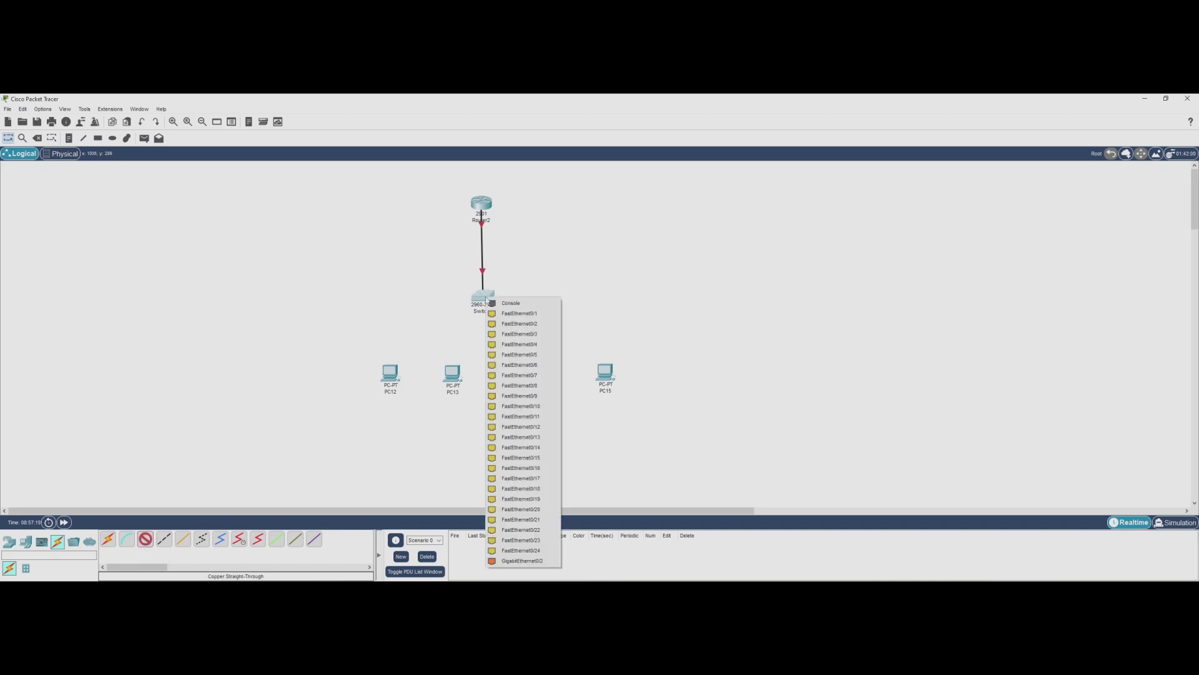
left_click(519, 313)
left_click(393, 371)
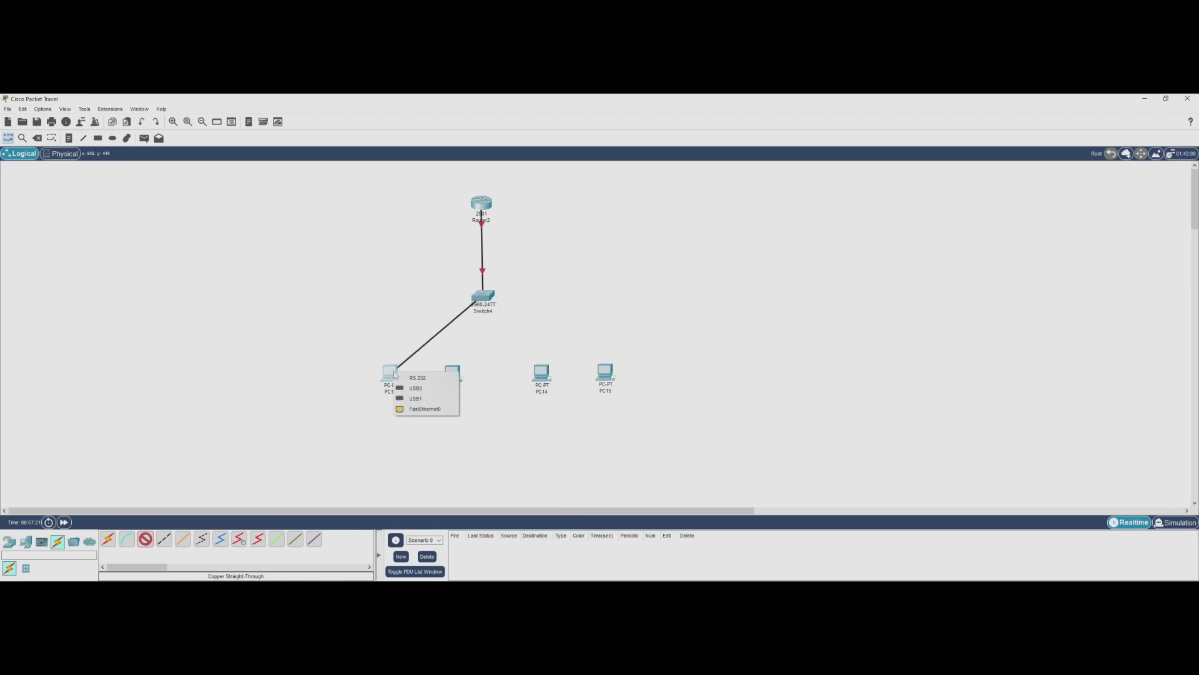
left_click(428, 409)
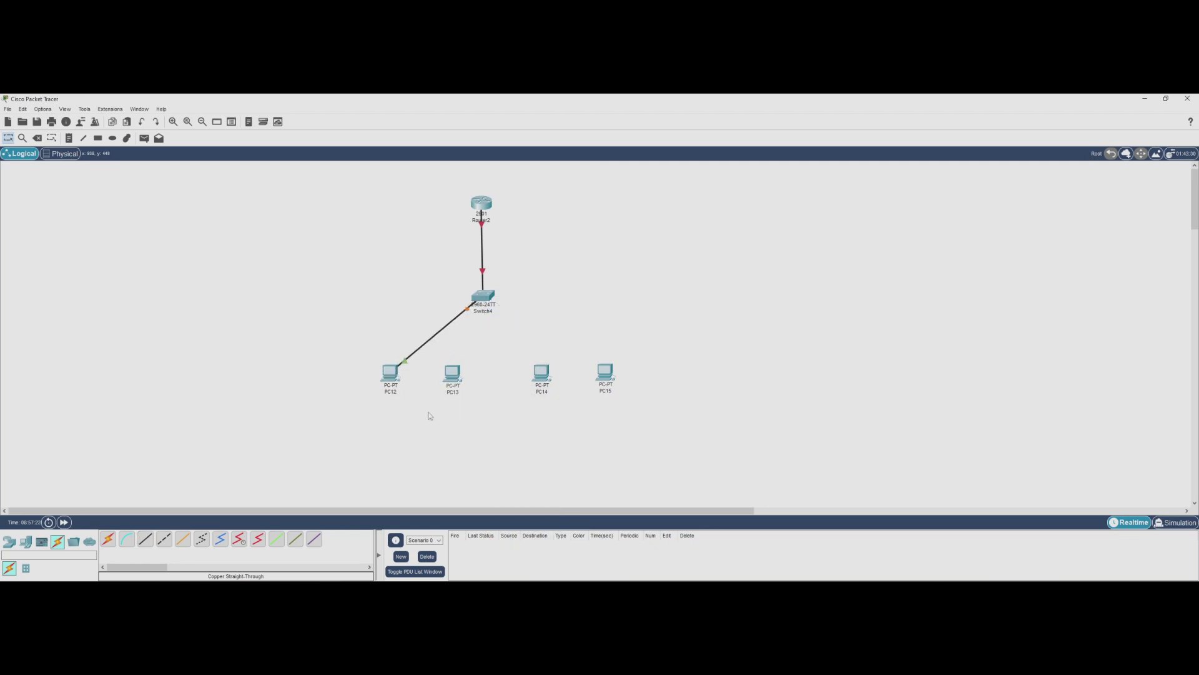
left_click(146, 539)
left_click(485, 300)
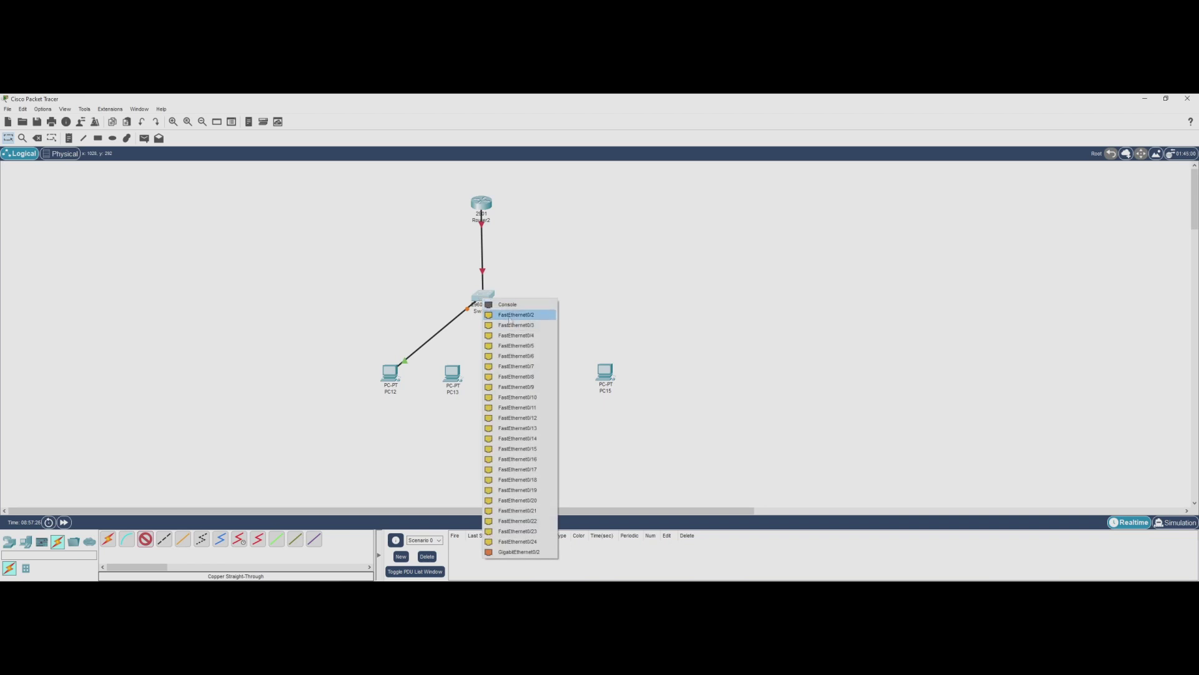
left_click(516, 315)
left_click(454, 374)
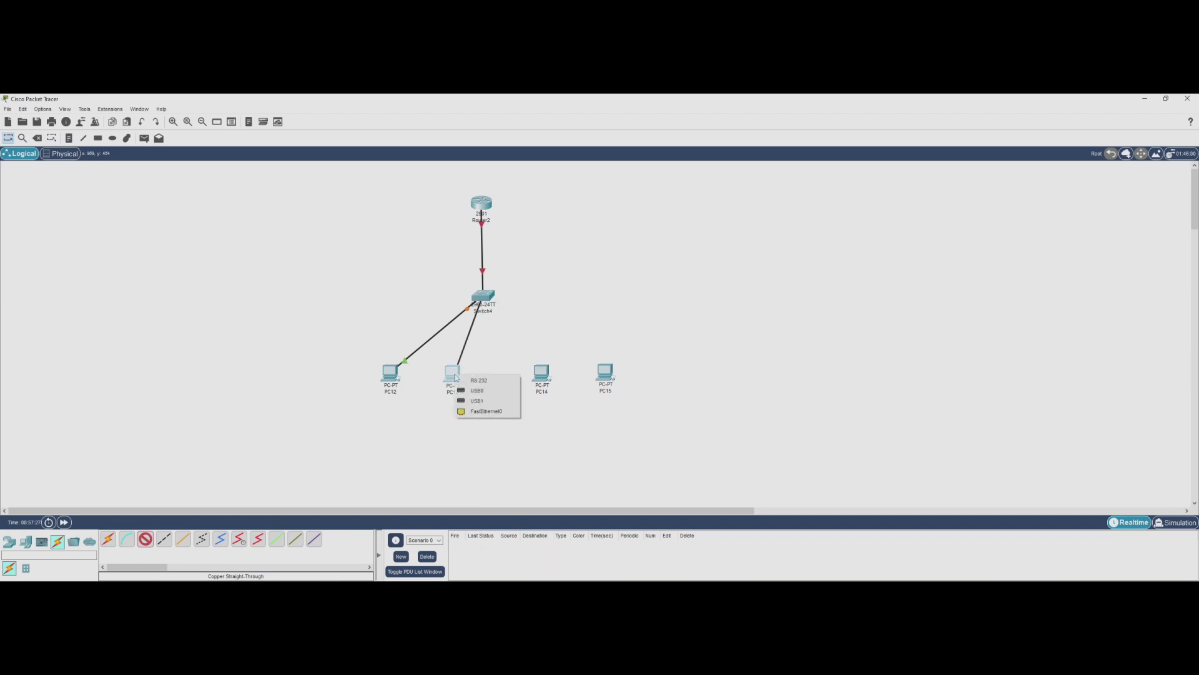
left_click(486, 411)
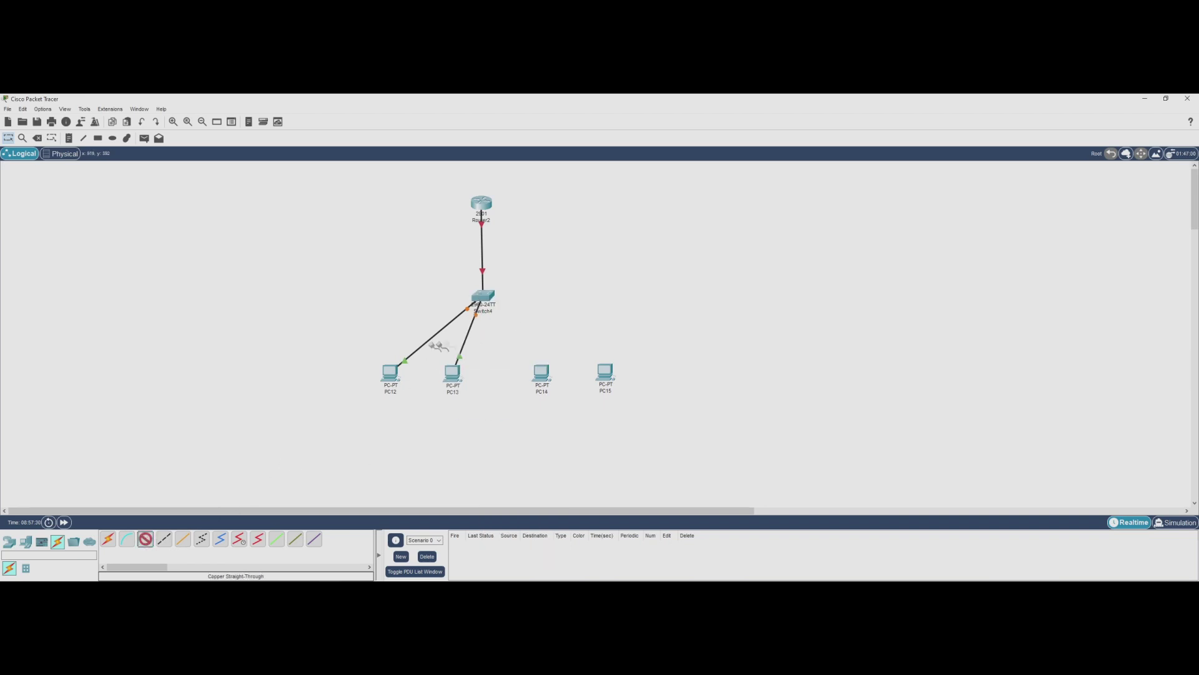
- Connect Switch4 Fa0/3 to PC14 and Fa0/4 to PC15 FastEthernet0
left_click(488, 298)
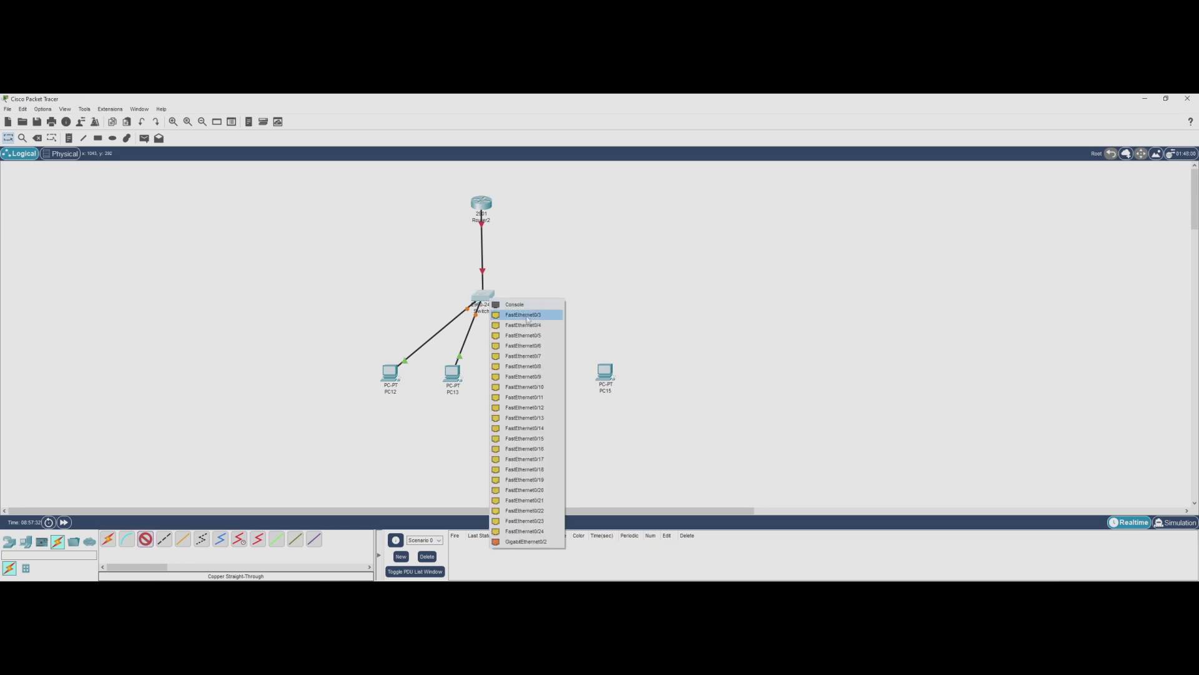
left_click(523, 315)
left_click(542, 374)
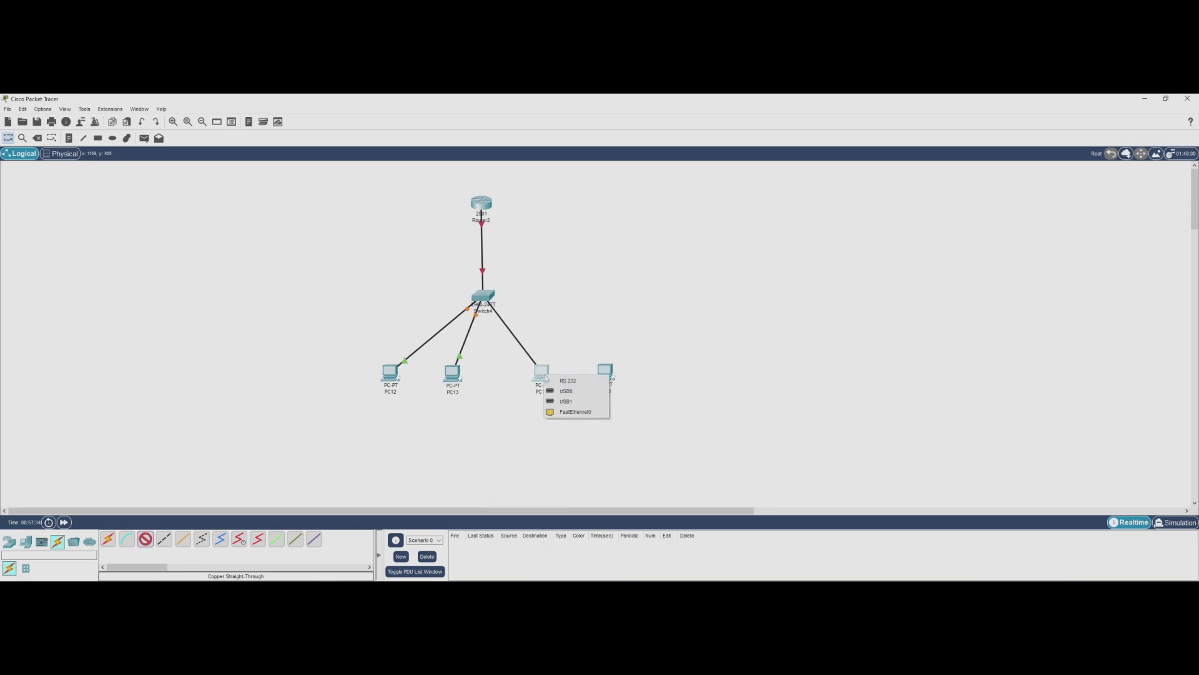
left_click(581, 412)
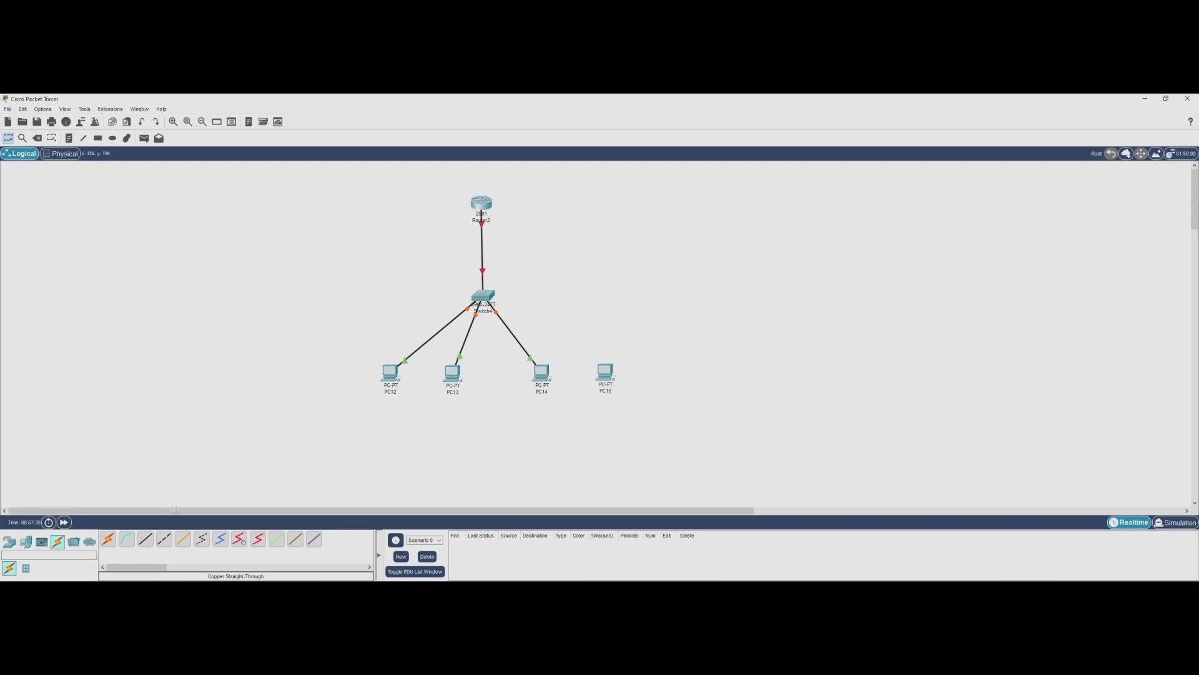
left_click(143, 538)
left_click(485, 297)
left_click(520, 311)
left_click(607, 373)
left_click(643, 406)
- Open Switch4's CLI and bring up the first command prompt
left_click(483, 295)
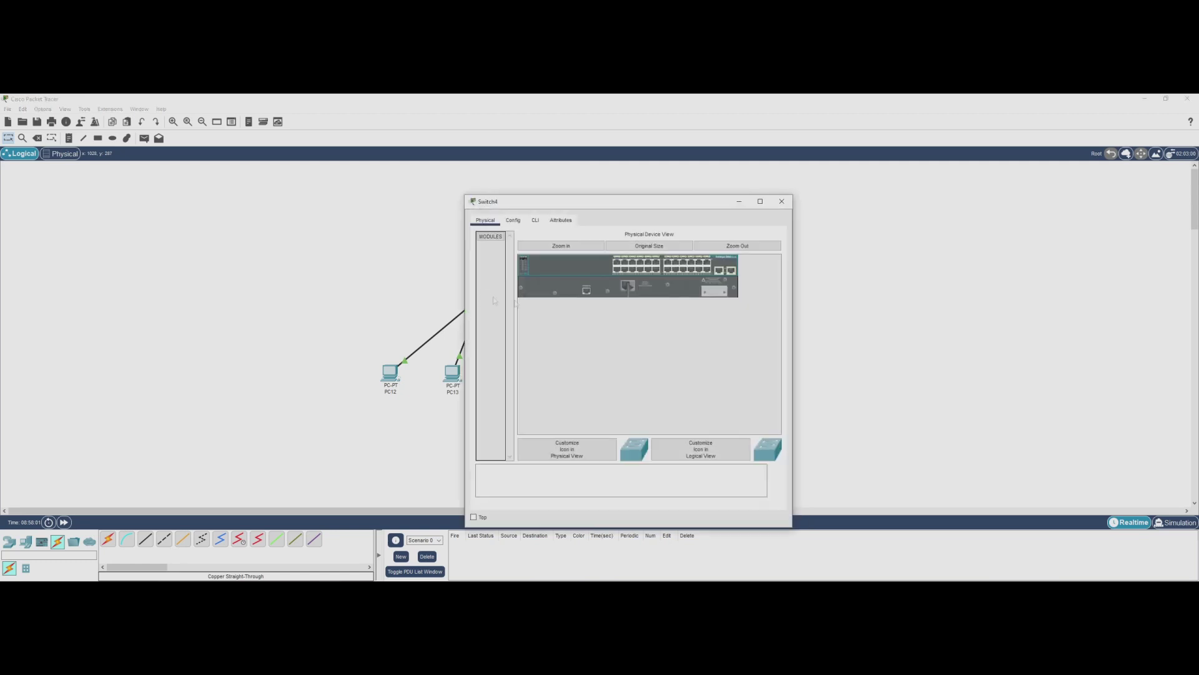
left_click_drag(610, 206, 767, 172)
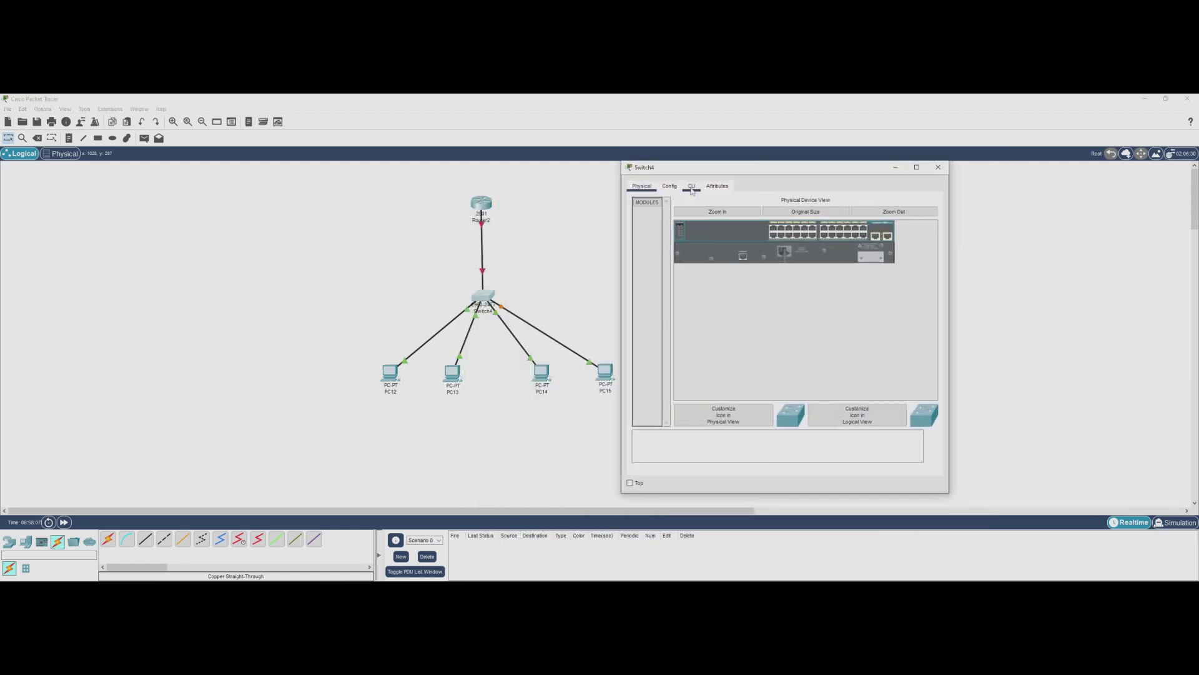
left_click(692, 187)
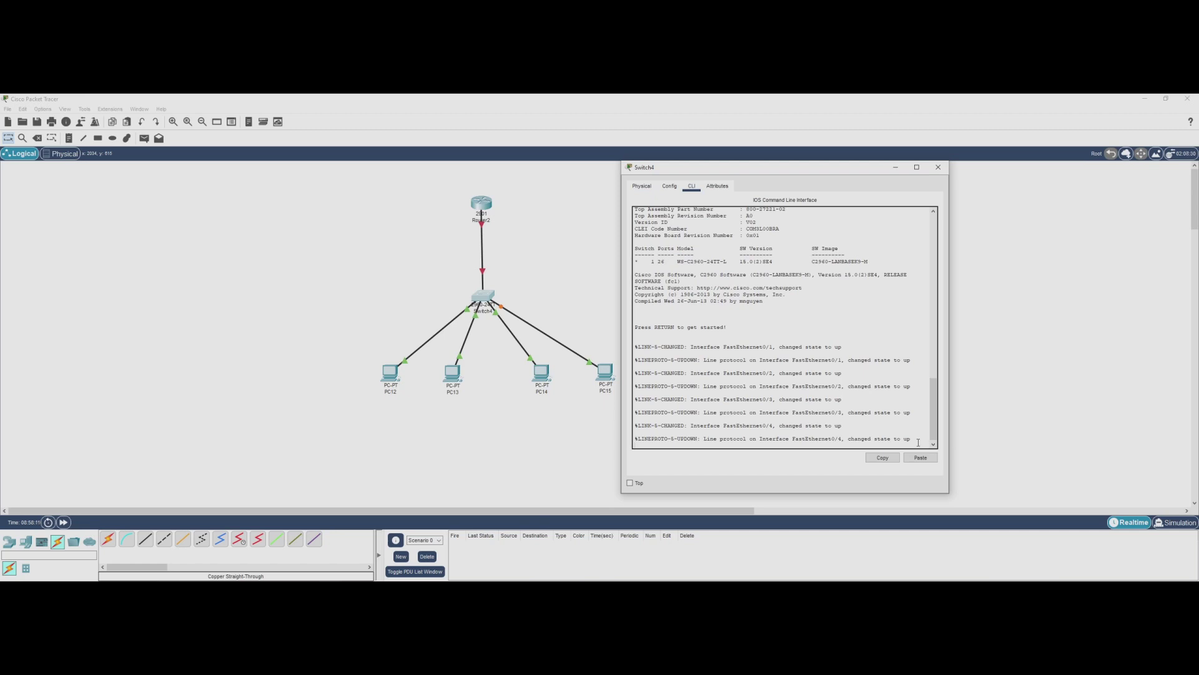
key("Return")
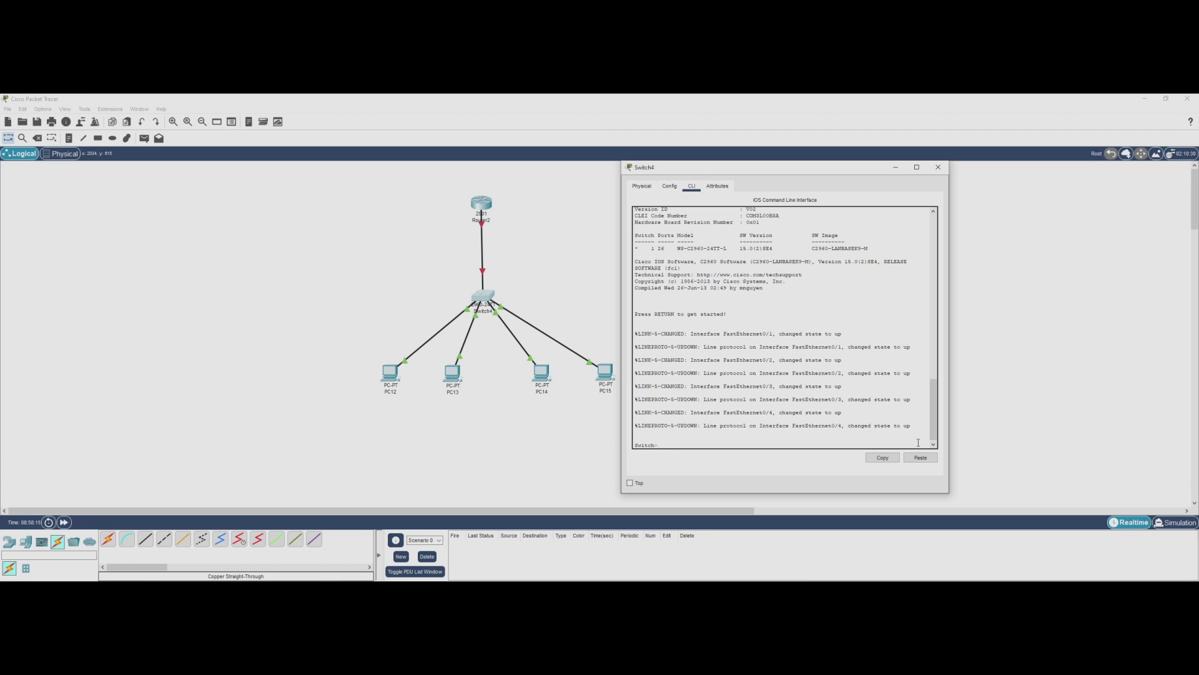
- Enter privileged and global configuration mode, then select interface range f0/1-2
type("en")
key("Return")
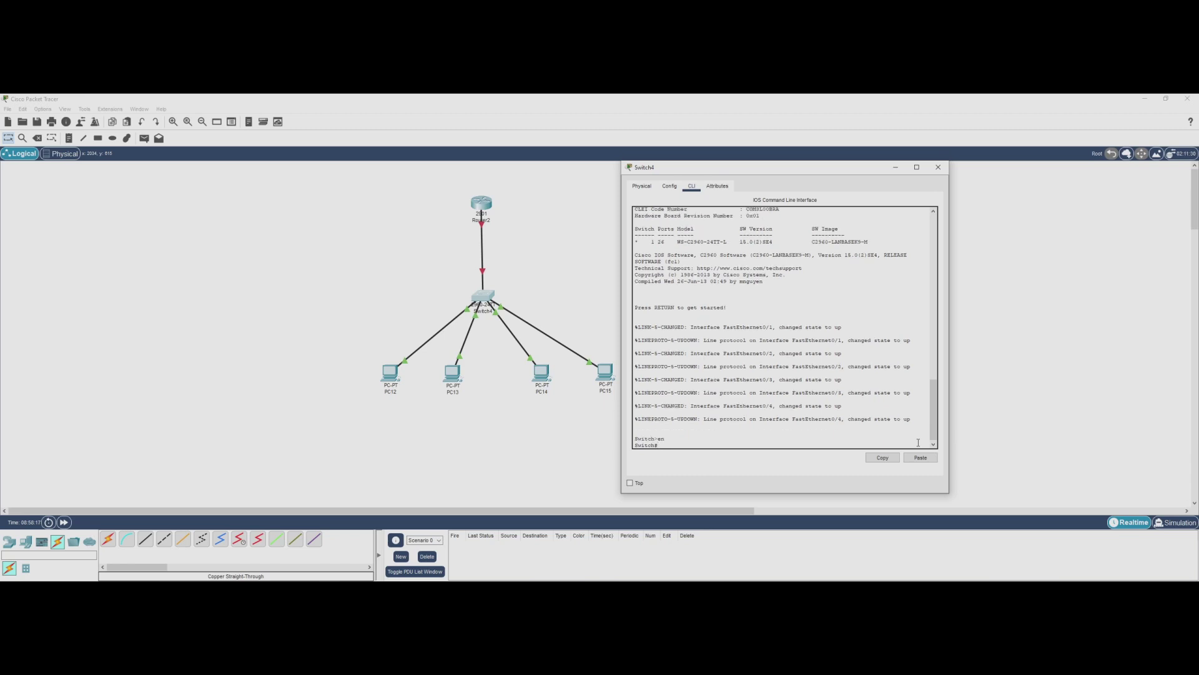
type("conf t")
key("Return")
key("Return")
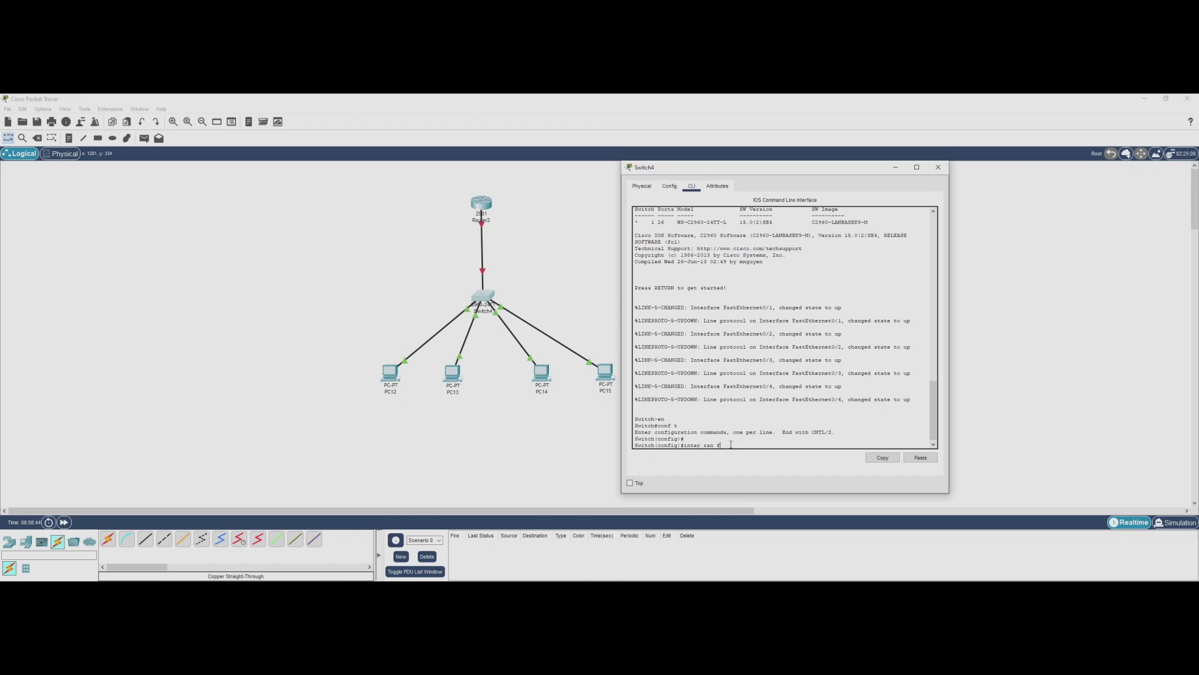
key("Return")
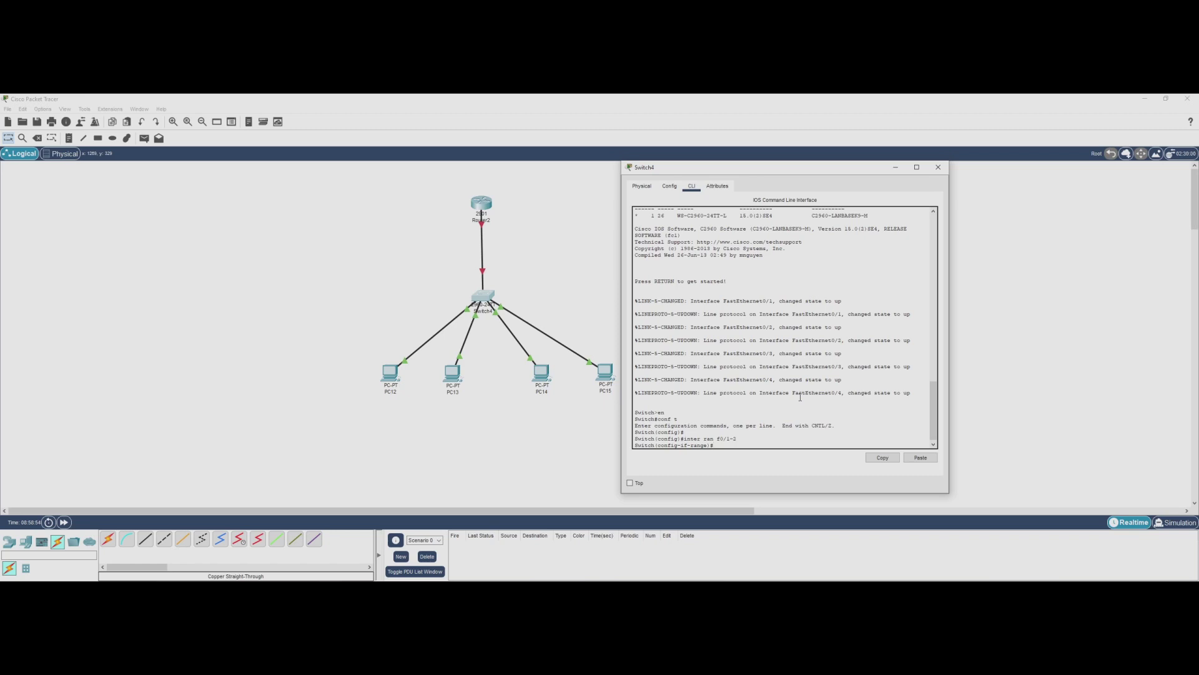
- Make ports Fa0/1–Fa0/2 access ports with switchport mode access
type("sw")
key("Tab")
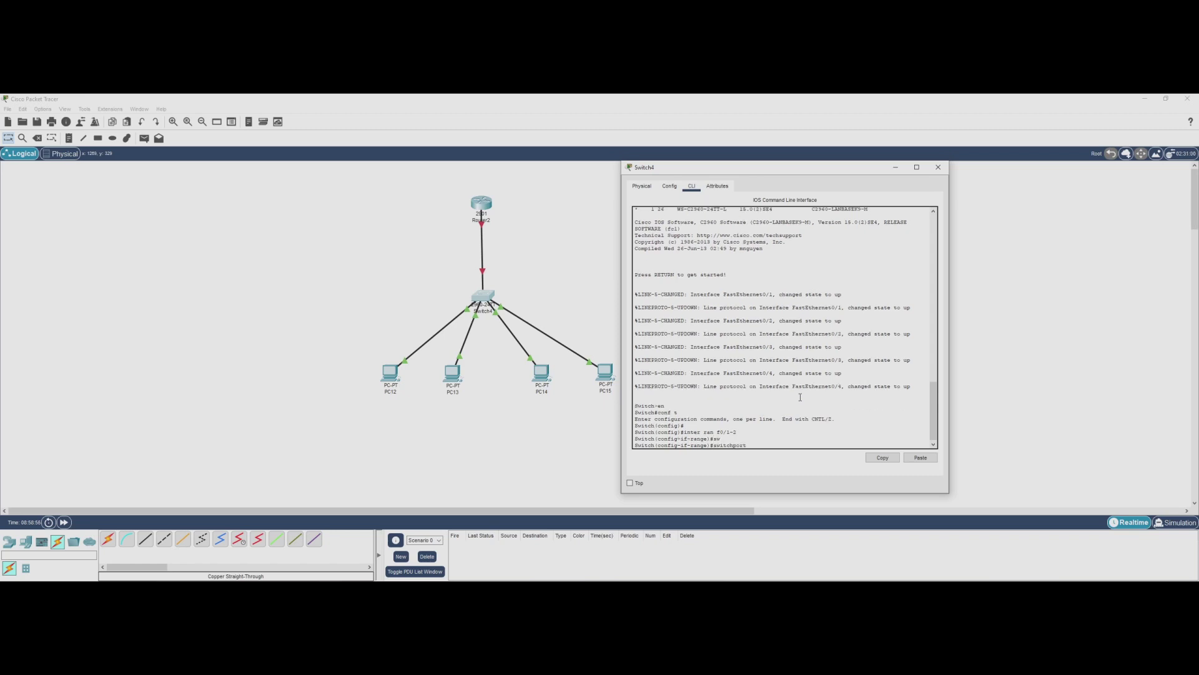
type("mo")
key("Tab")
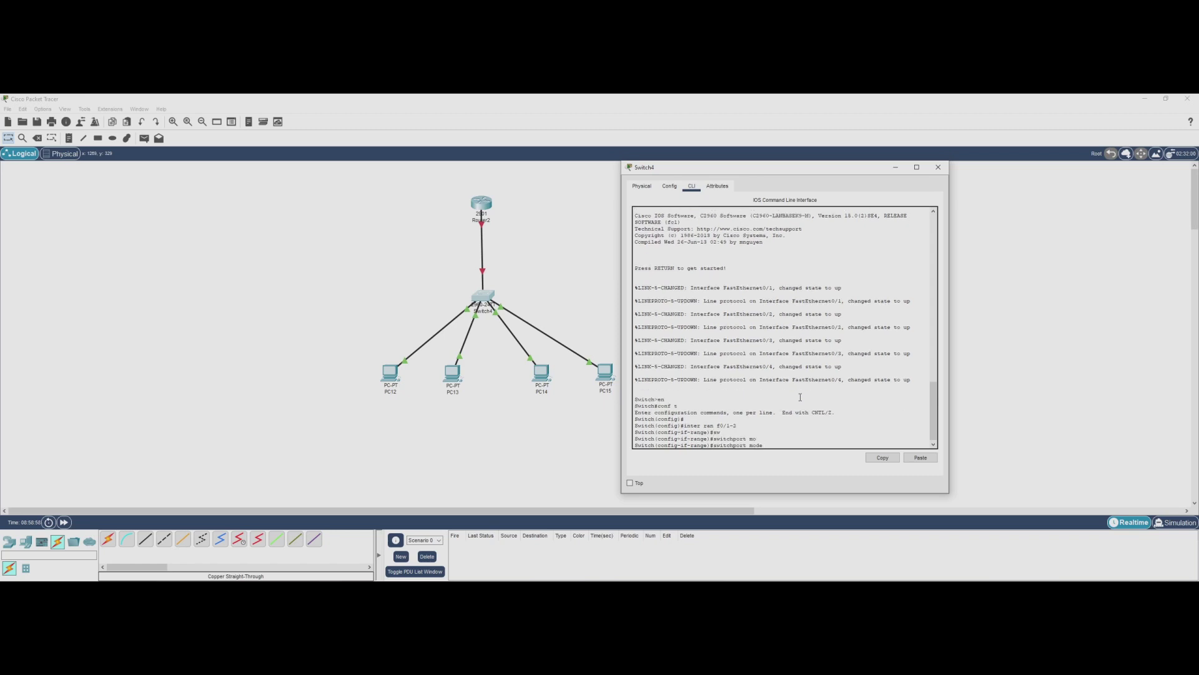
type("ac")
key("Tab")
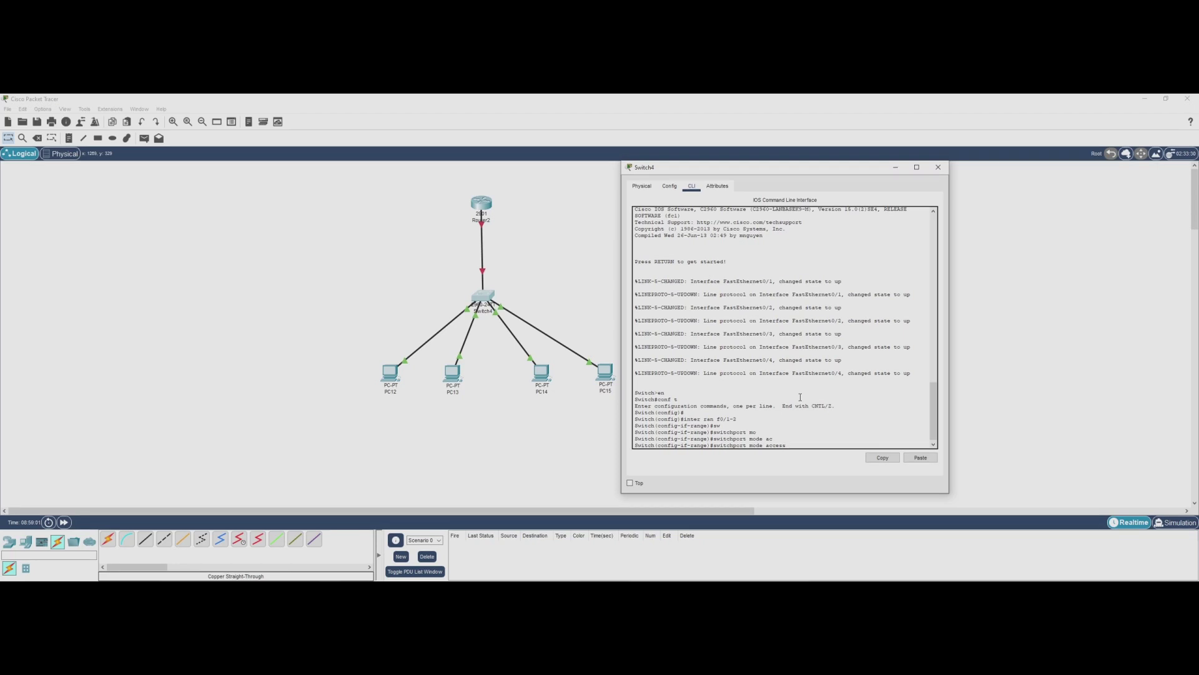
key("Return")
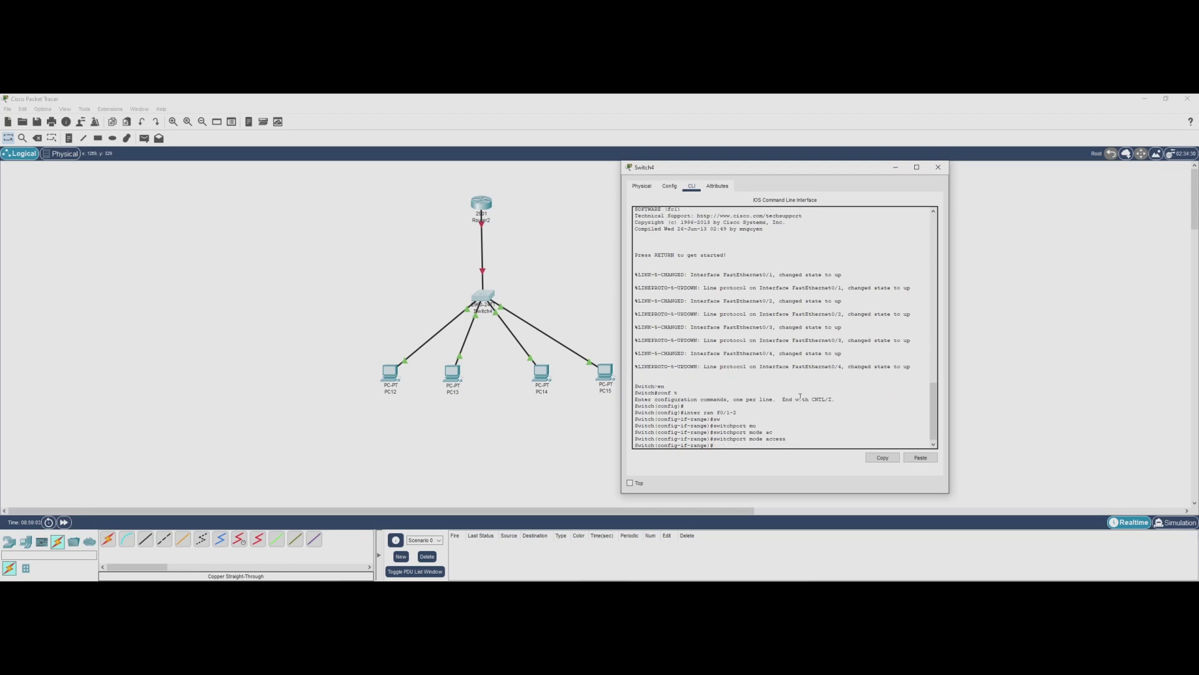
- Assign Fa0/1–Fa0/2 to VLAN 10 and note the VLAN creation message
type("sw")
key("Tab")
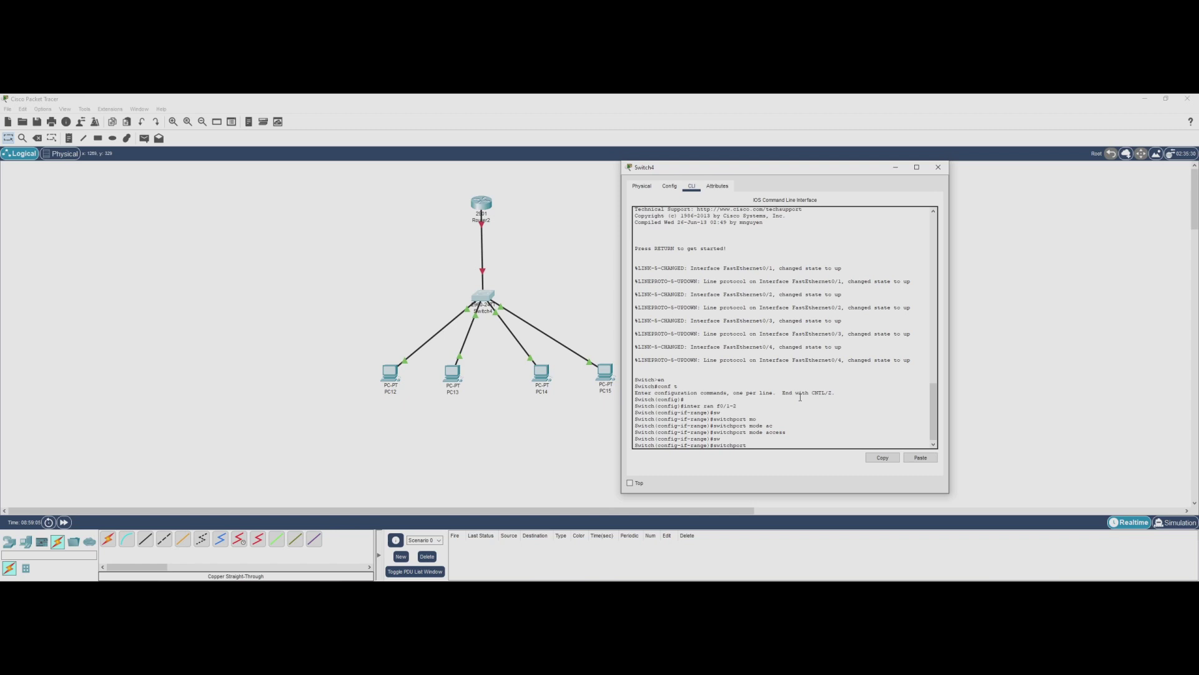
type("ac")
key("Tab")
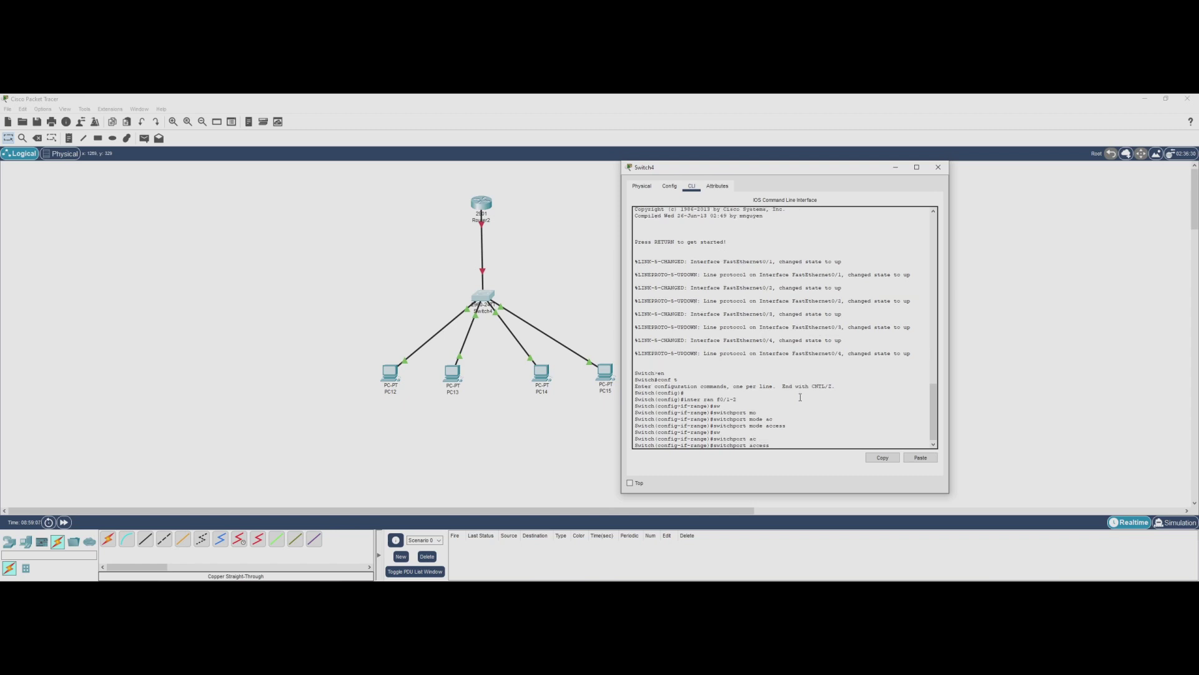
type("vlan 10")
key("Return")
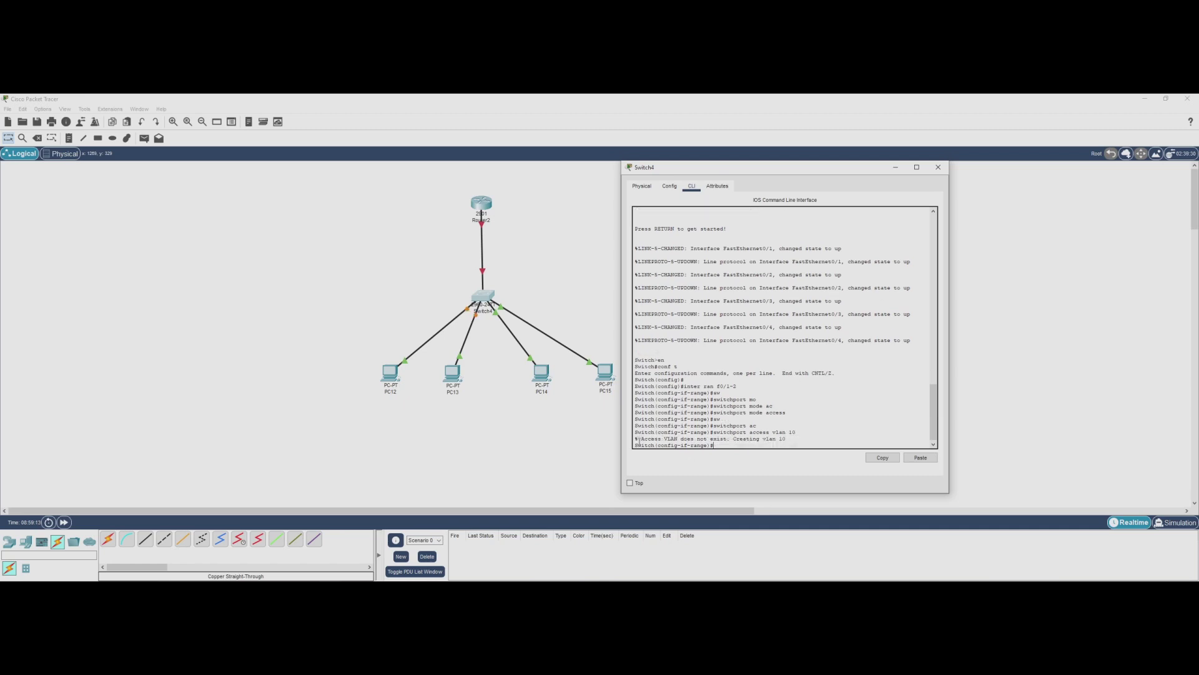
left_click_drag(636, 440, 787, 441)
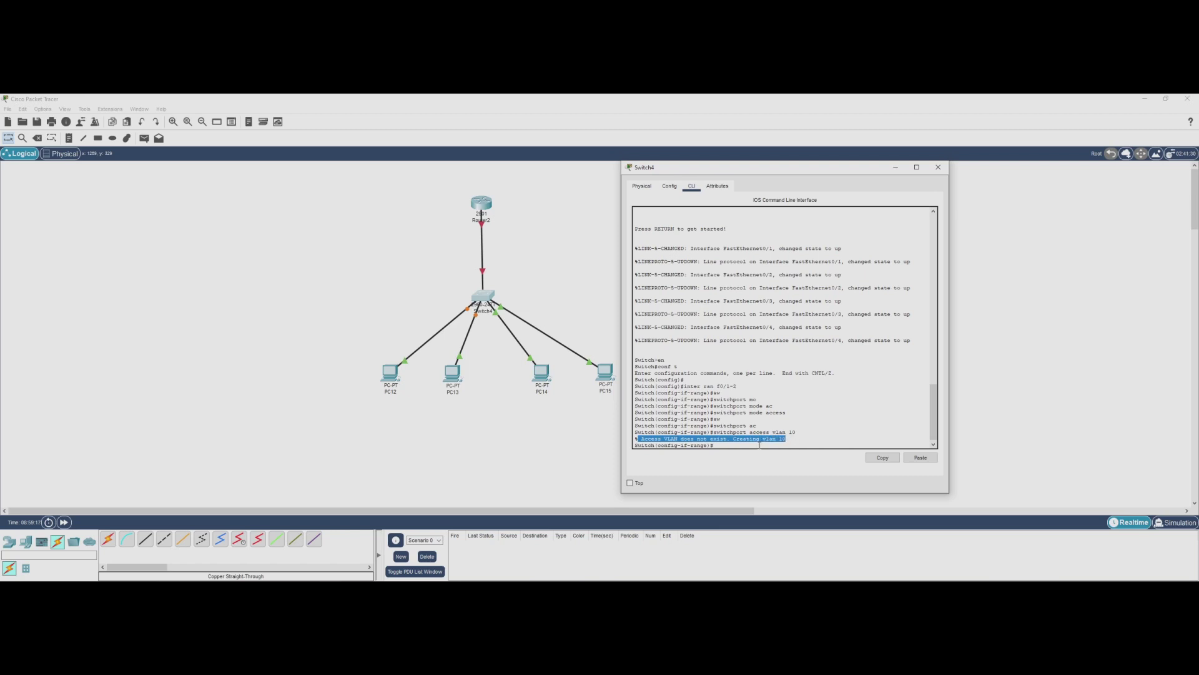
- Exit interface mode, enter vlan 10, name it HR, then exit VLAN configuration
left_click(732, 447)
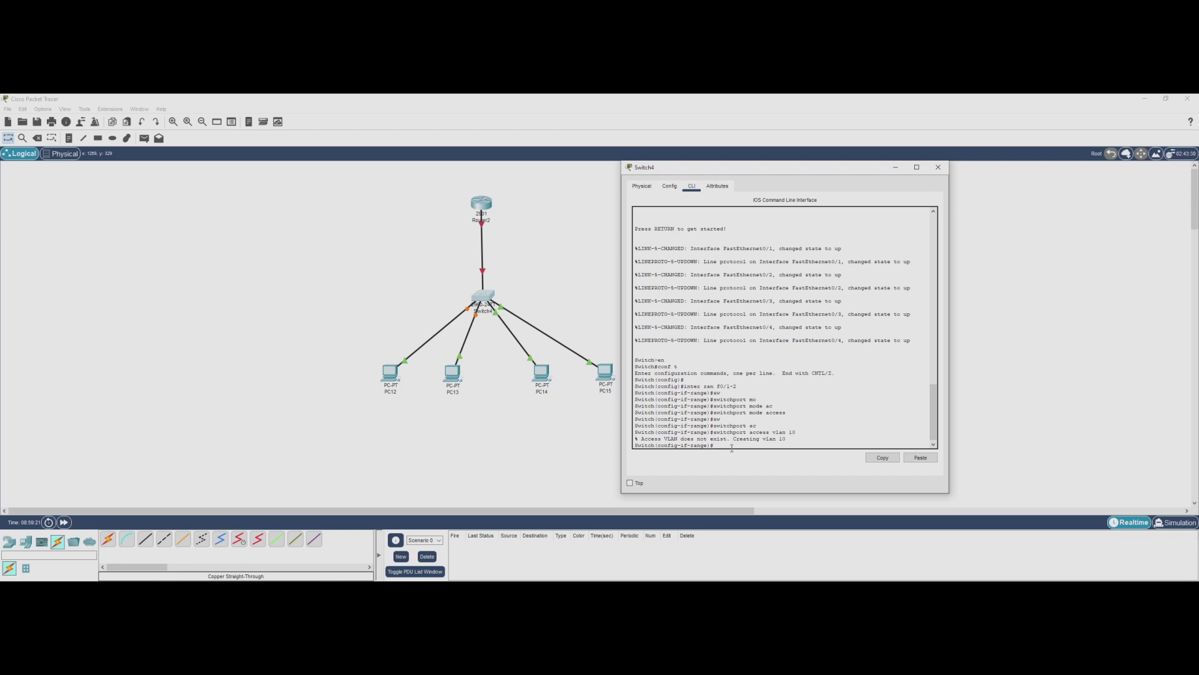
type("ex")
key("Return")
key("Return")
key("Return")
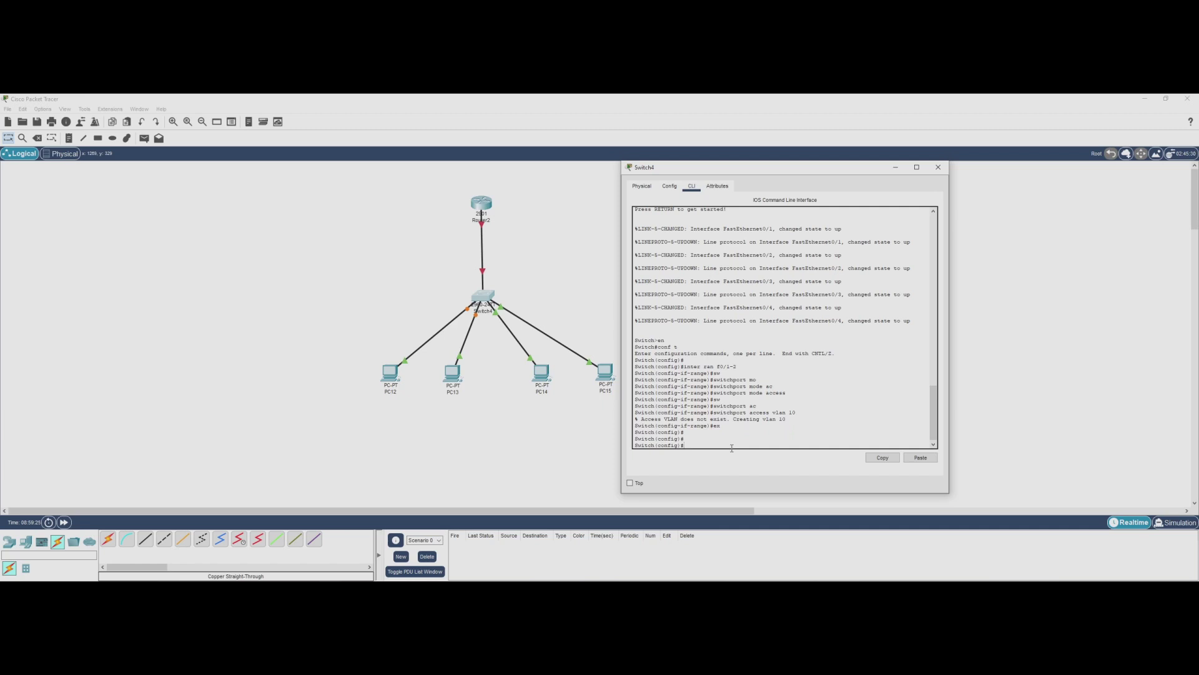
type("vlan 10")
key("Return")
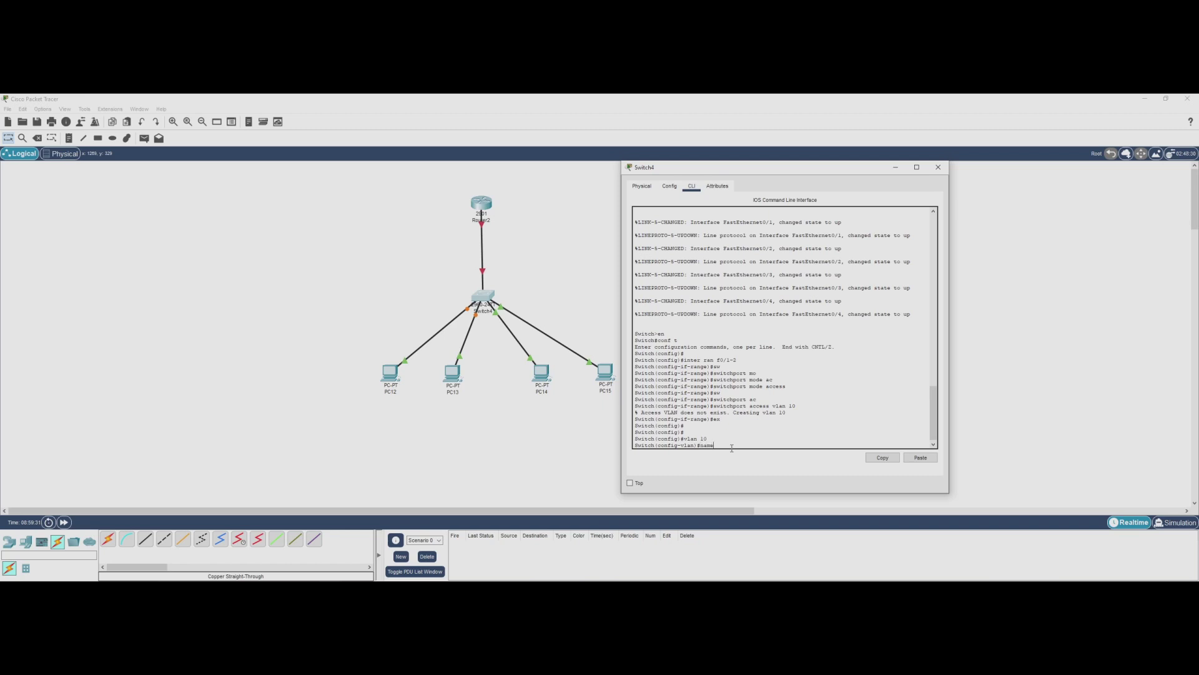
type("name HR")
key("Return")
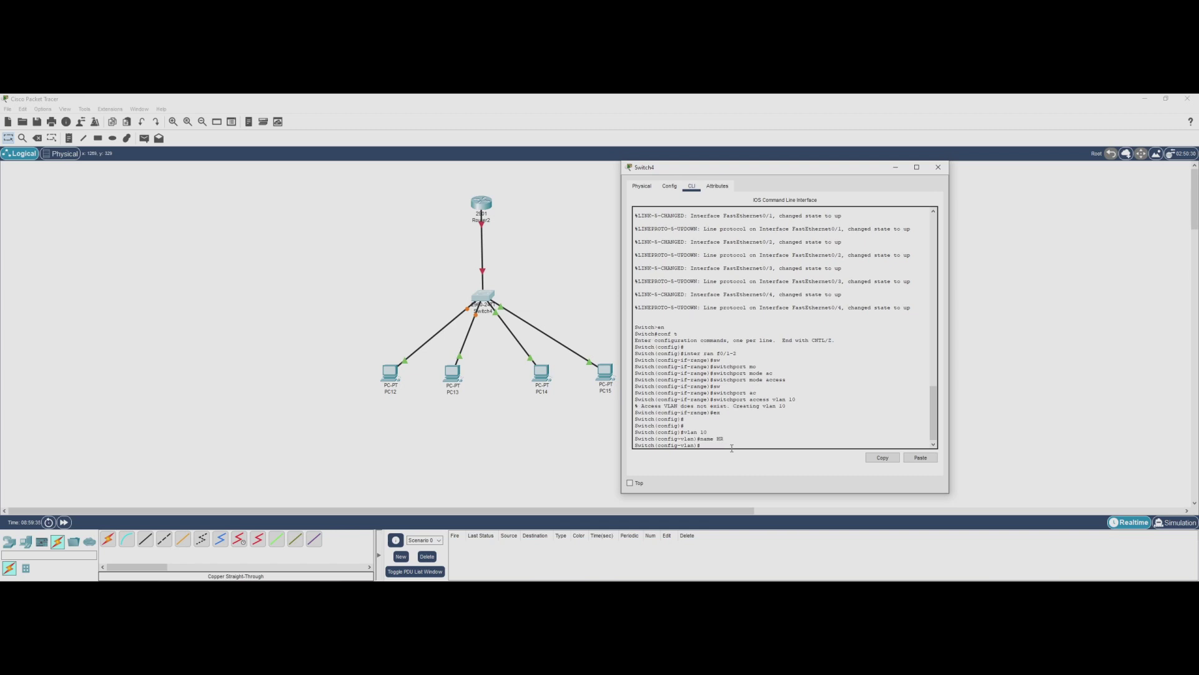
key("Return")
type("ex")
key("Return")
key("Return")
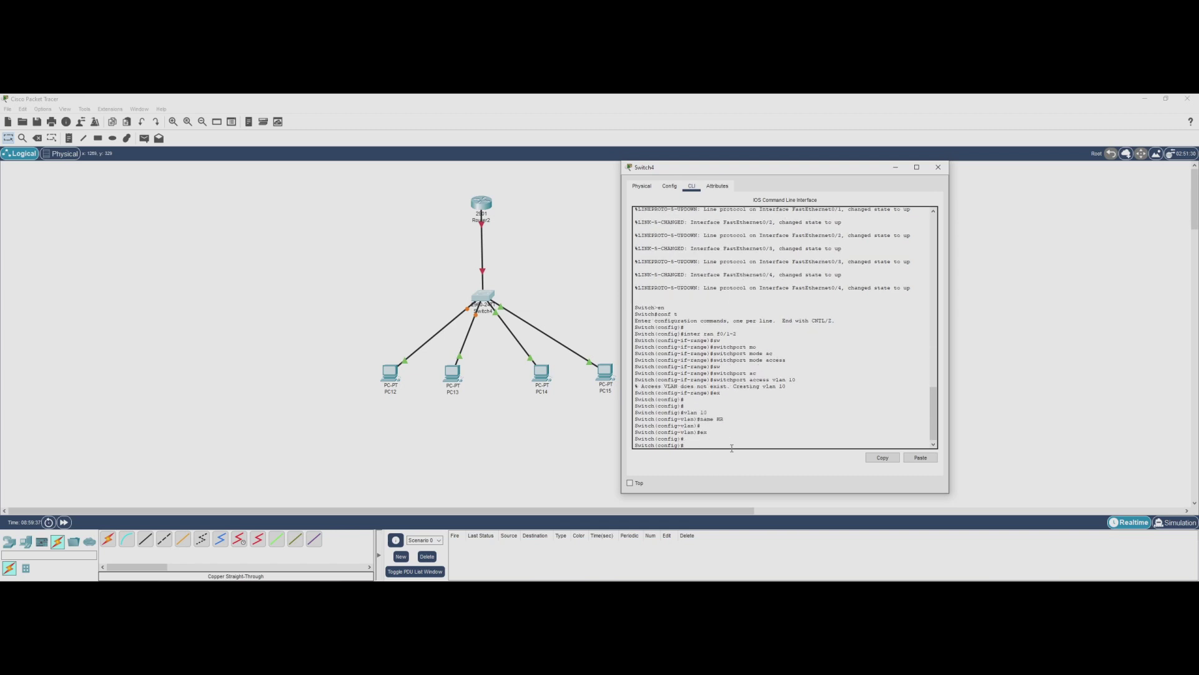
type("ex")
key("Return")
- Run show vlan to confirm VLAN 10 HR holds Fa0/1–Fa0/2, Fa0/3–Fa0/4 still default
type("show vla")
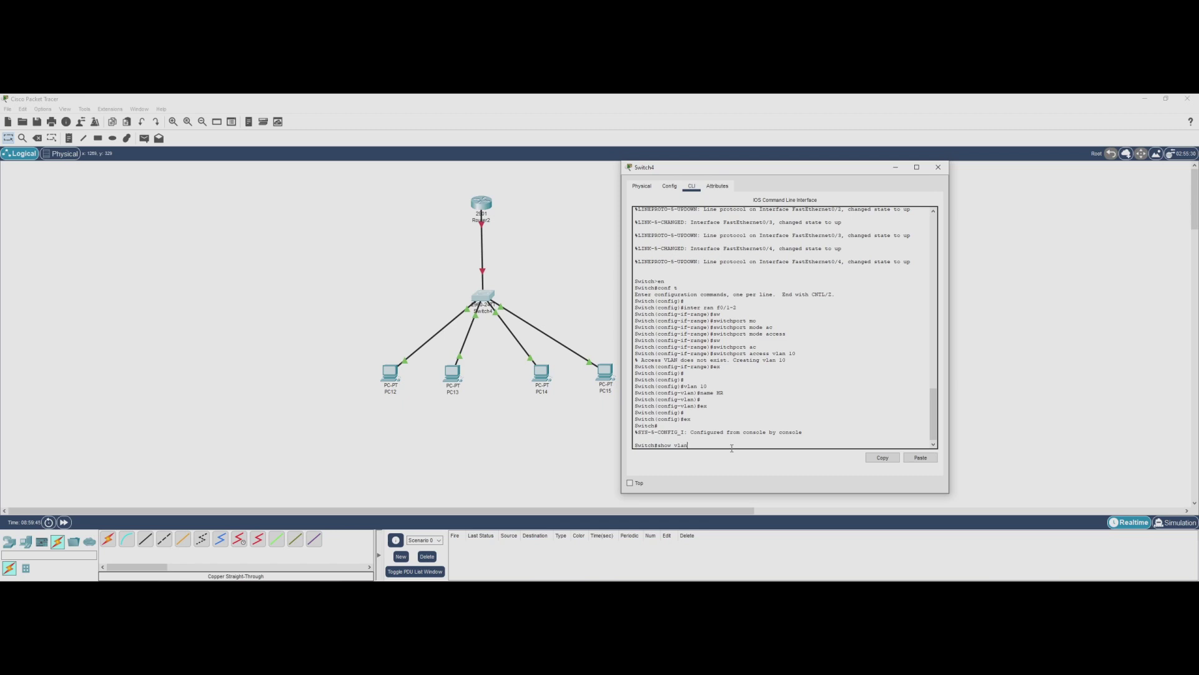
type("n")
key("Return")
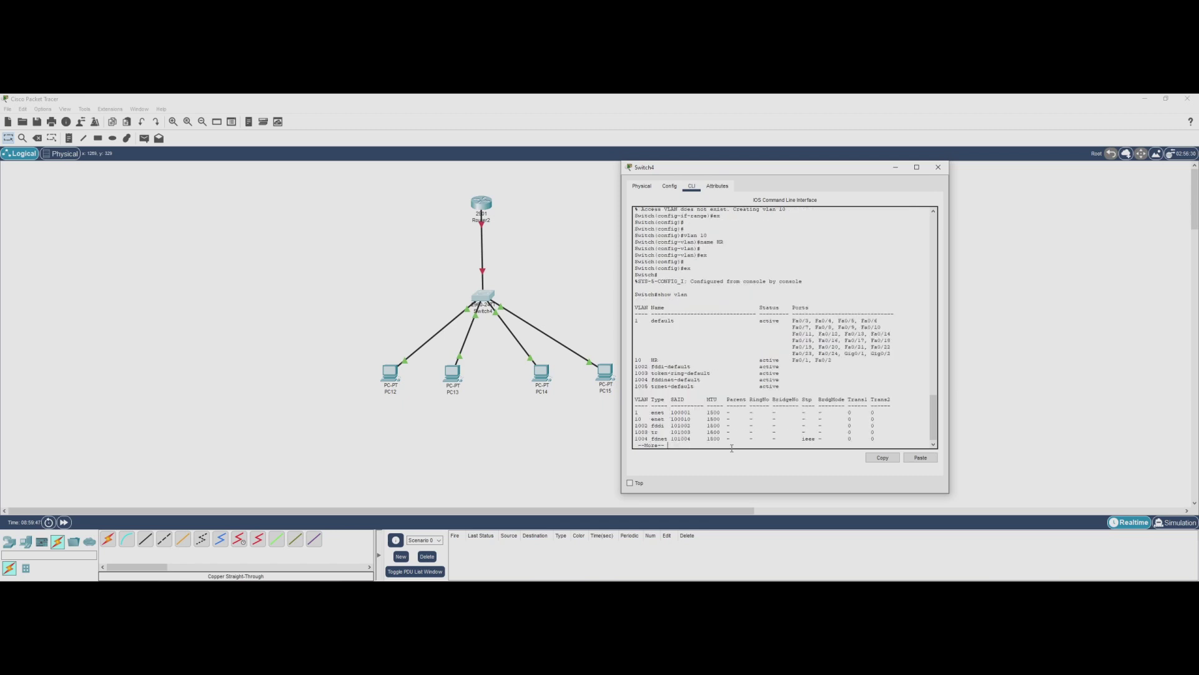
left_click_drag(636, 321, 915, 351)
left_click_drag(638, 360, 846, 361)
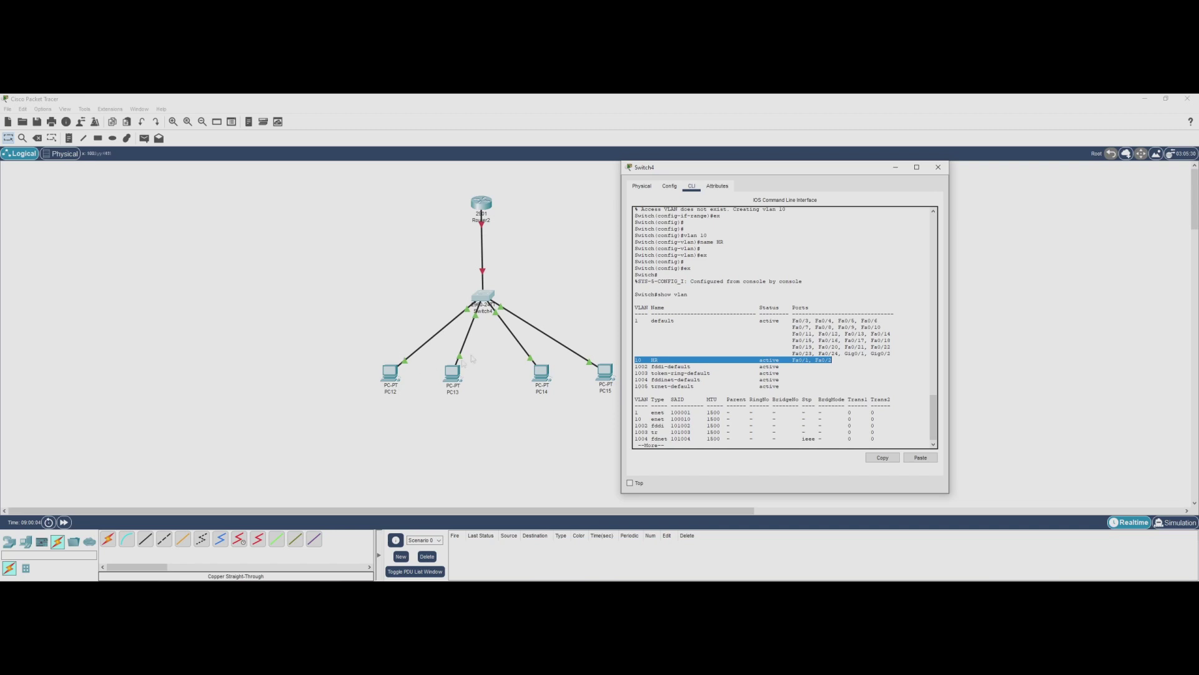
left_click(719, 446)
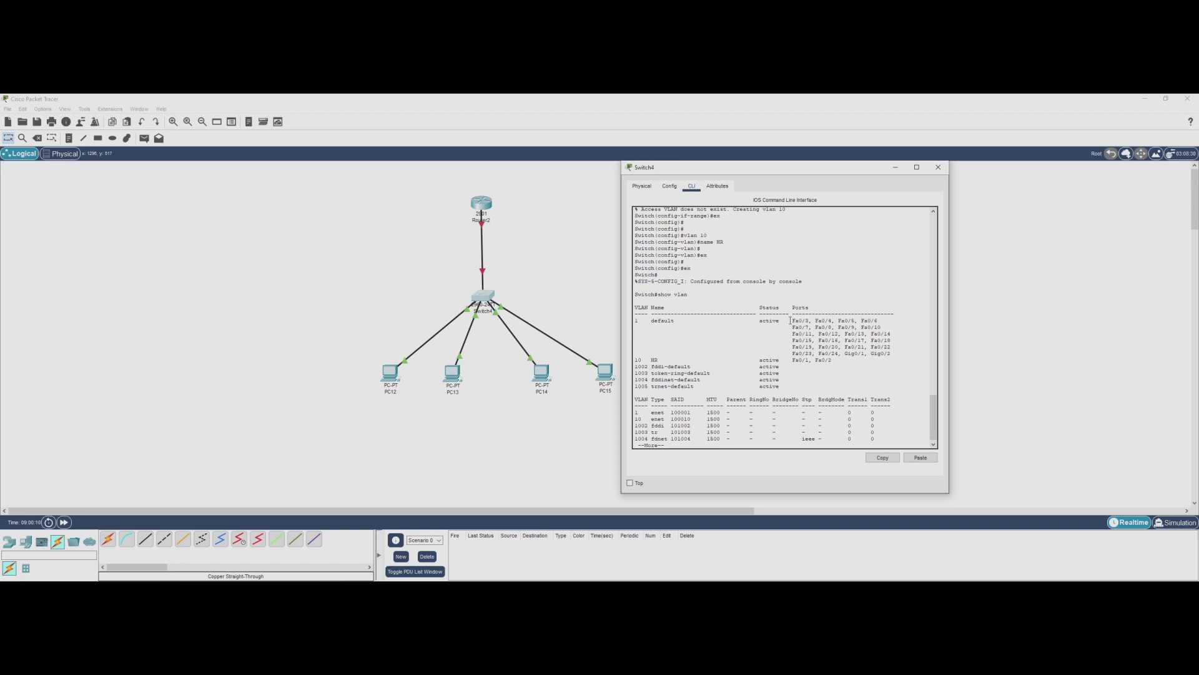
left_click_drag(791, 320, 837, 320)
key("space")
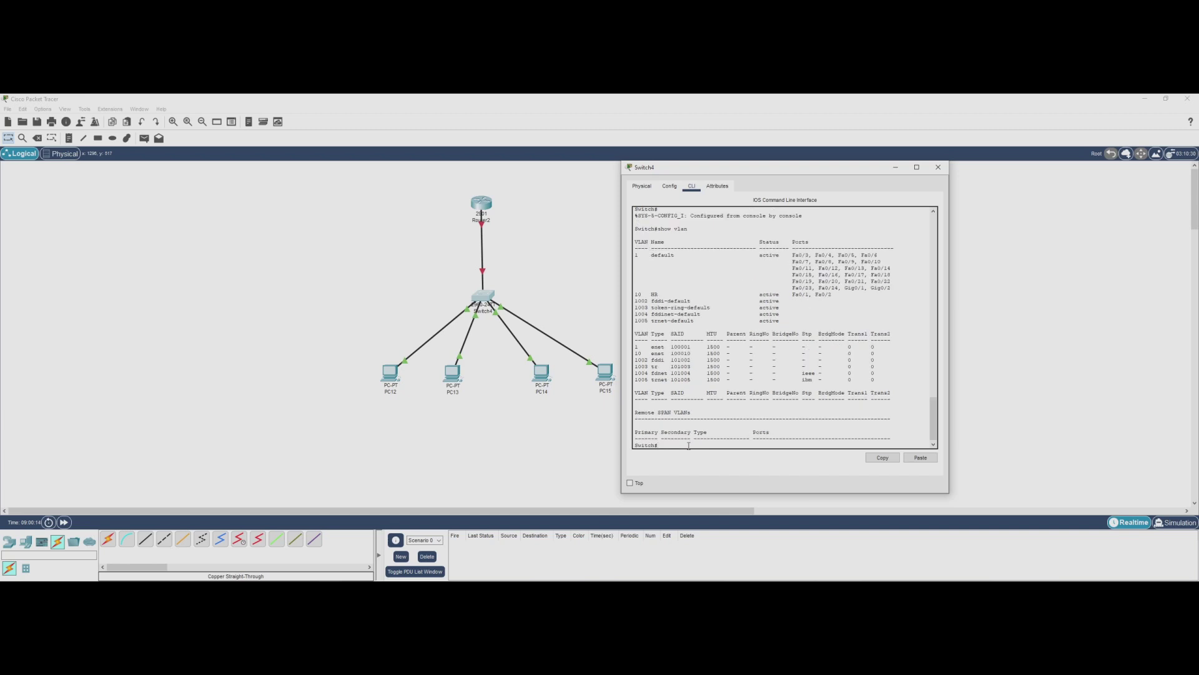
- Create VLAN 20 and name it MANAGEMENT from global configuration
type("conf t")
key("Return")
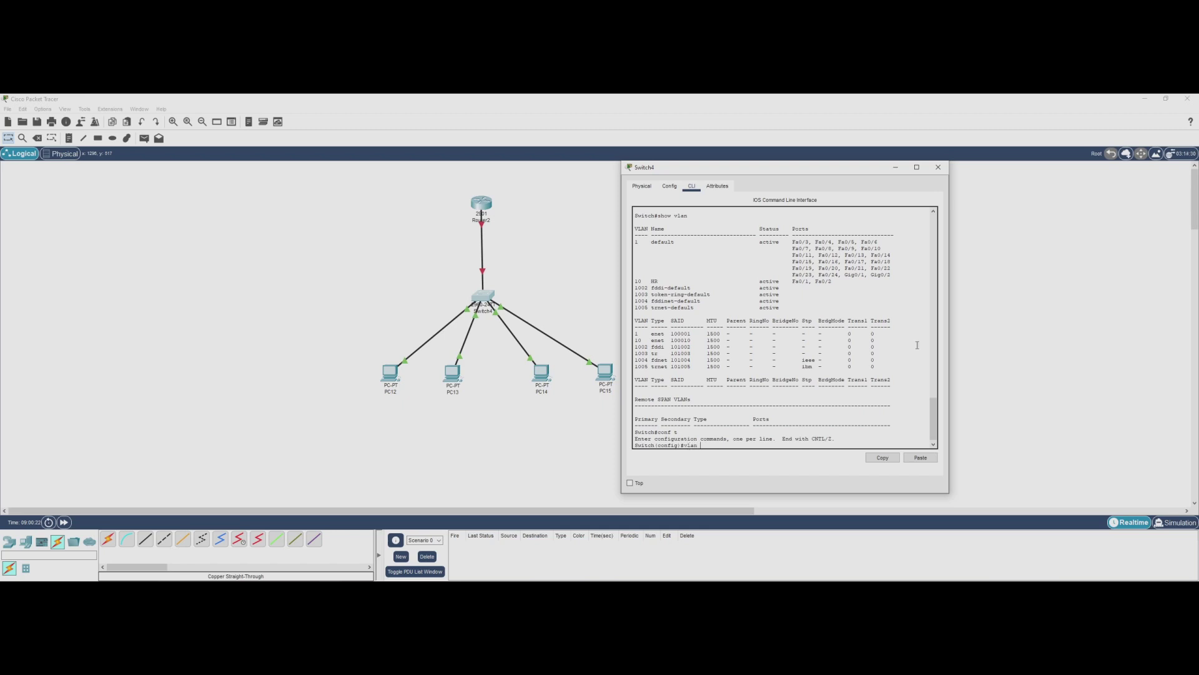
key("Return")
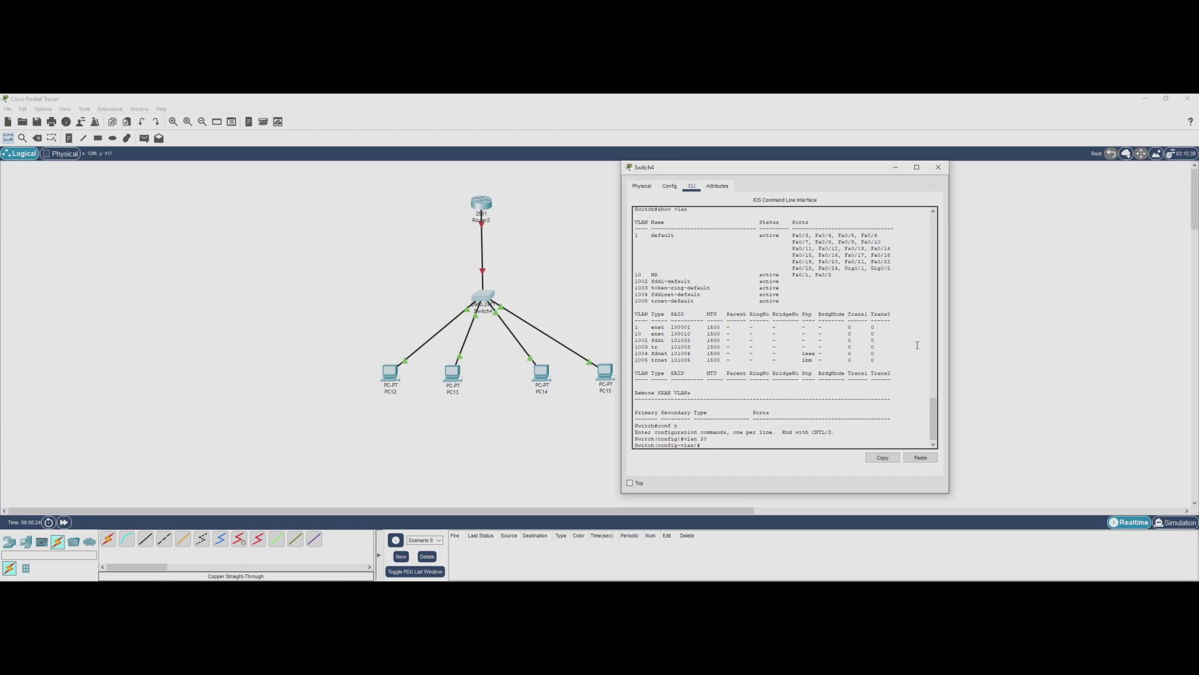
type("name MANAGEMENT")
key("Return")
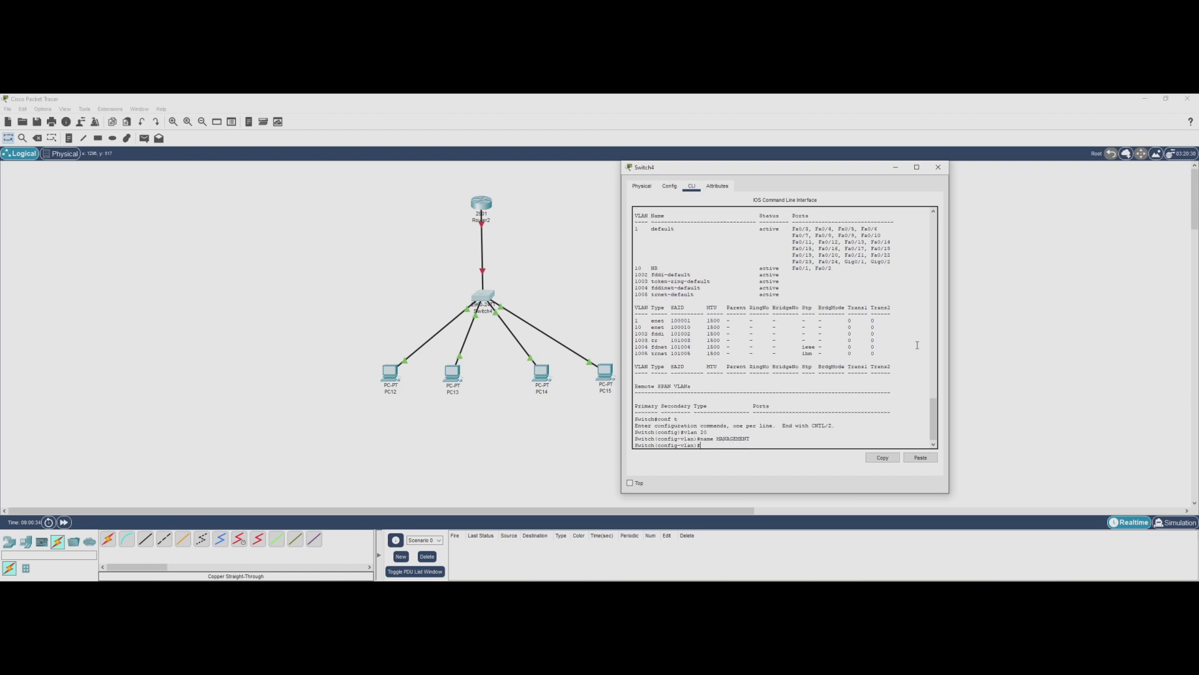
type("ex")
key("Return")
key("Return")
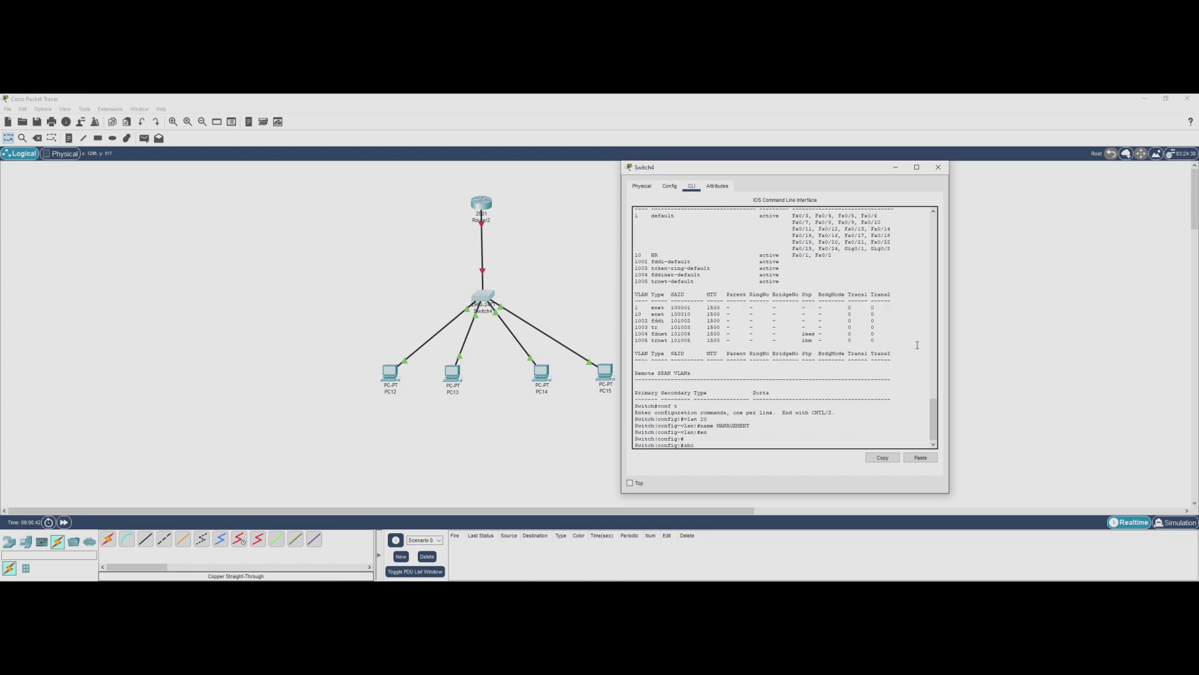
- Return to privileged mode and run show vlan to confirm VLAN 20 MANAGEMENT
type("show vlan")
key("Return")
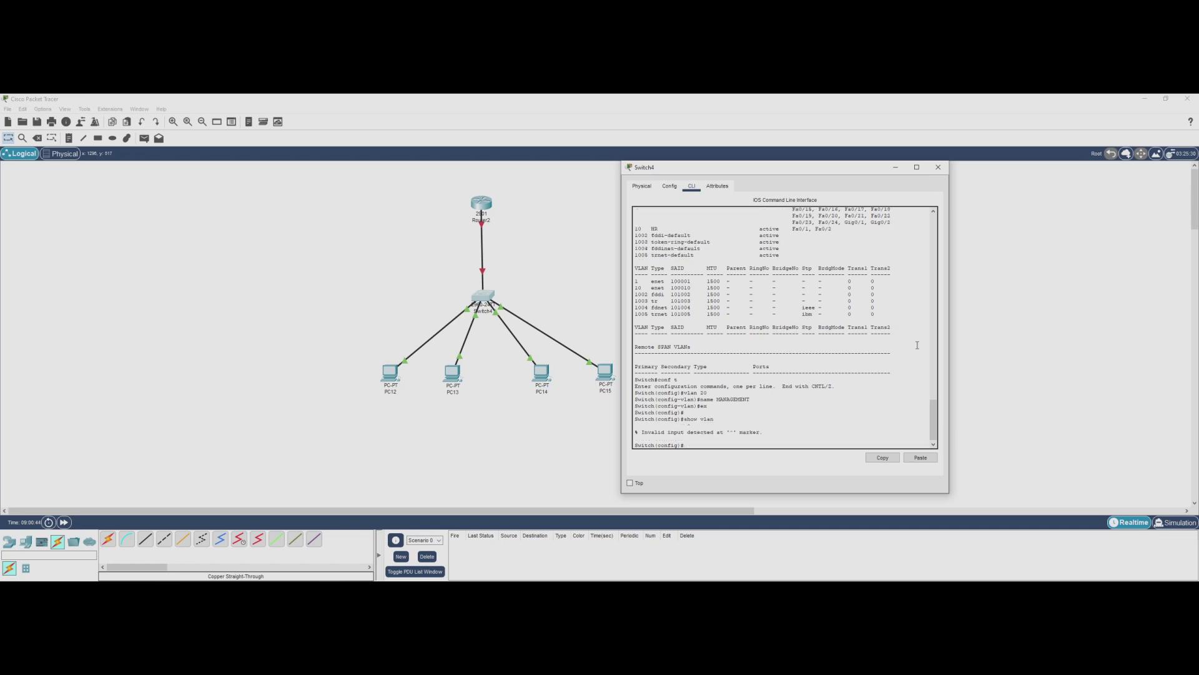
type("ex")
key("Return")
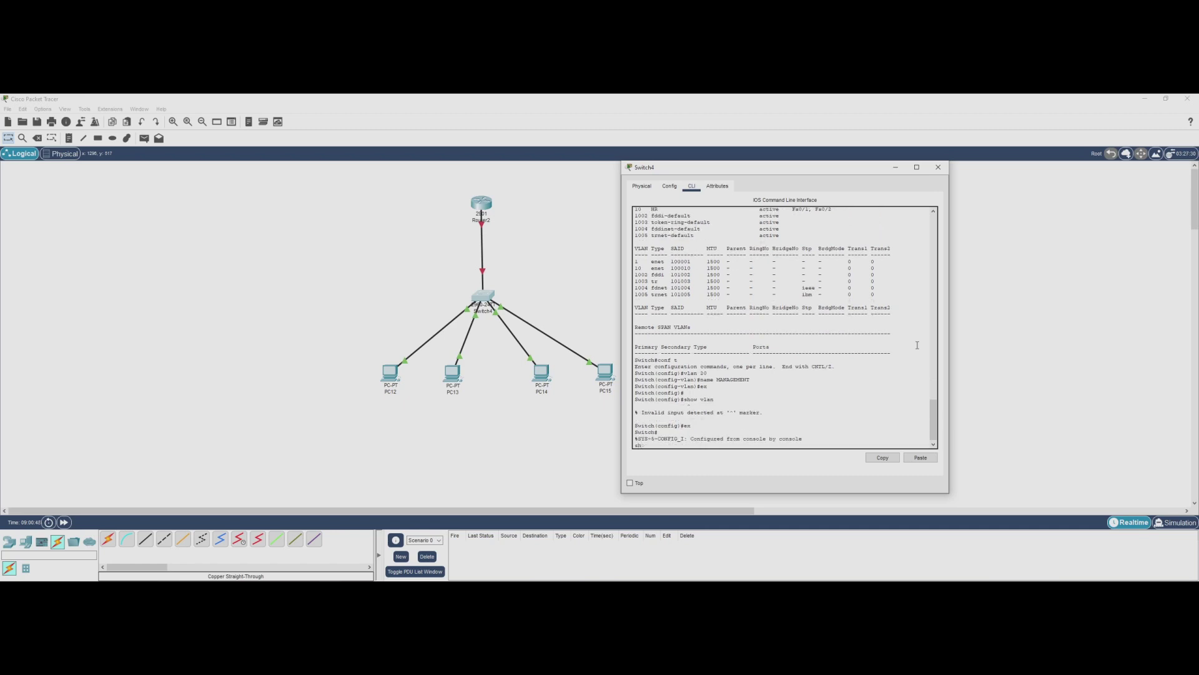
type("show vlan")
key("Return")
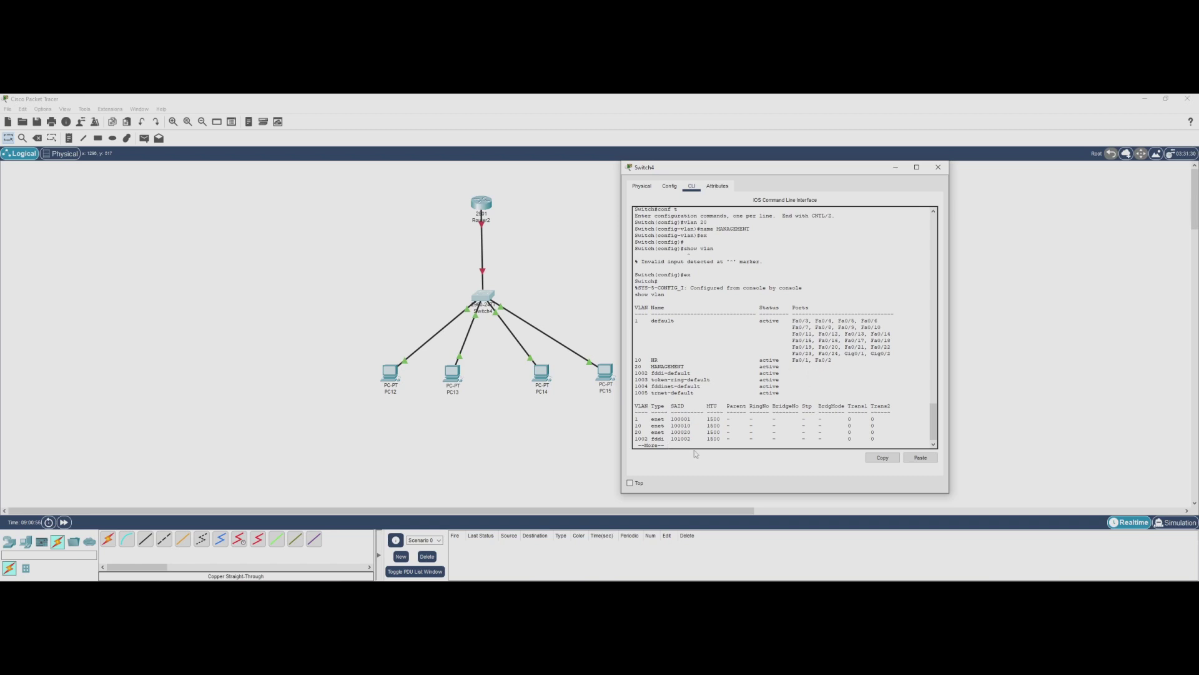
key("space")
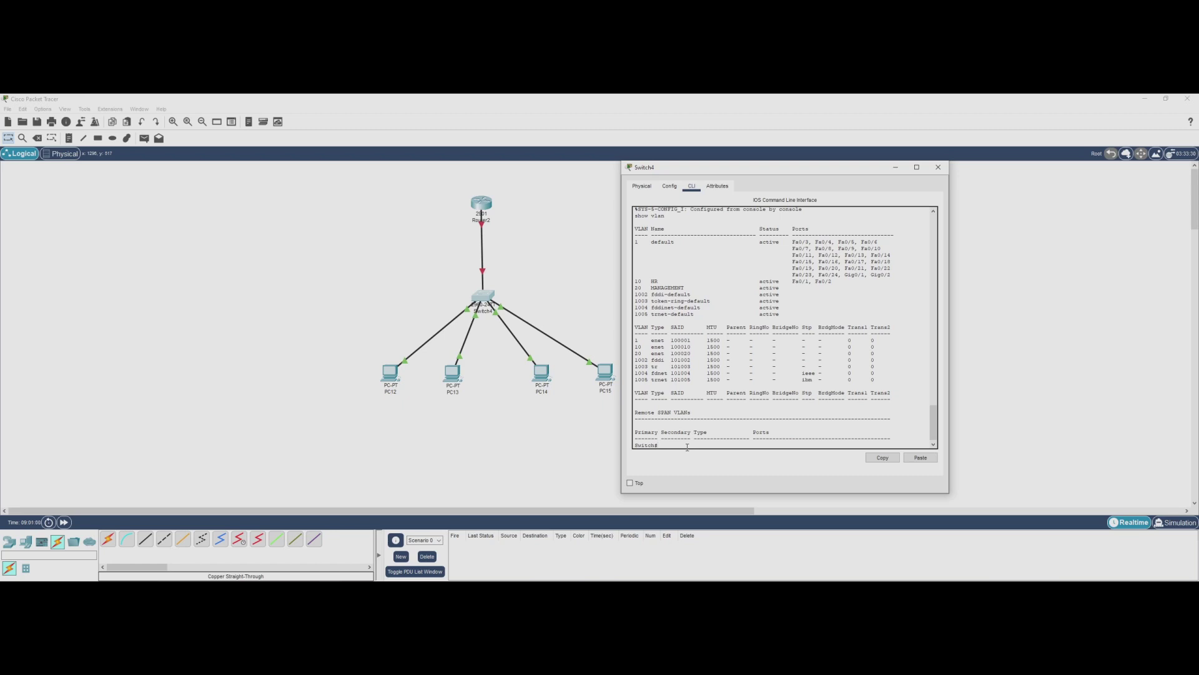
- Select interface range f0/3-4 and make them access ports
type("conf t")
key("Return")
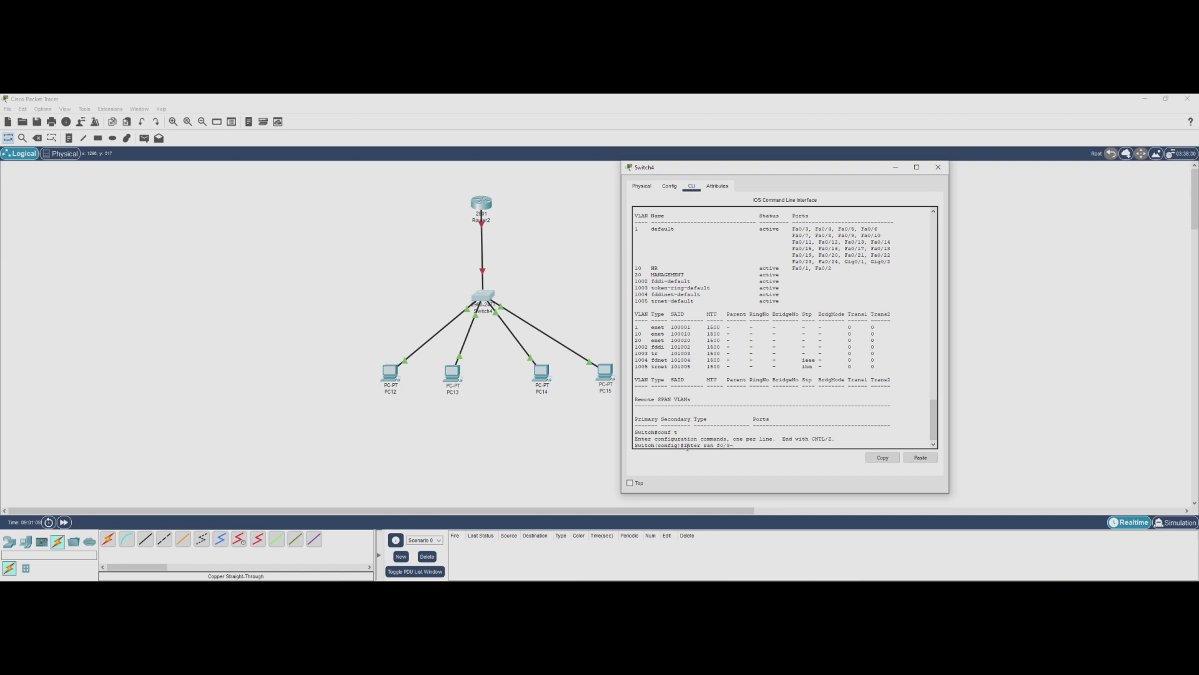
key("Return")
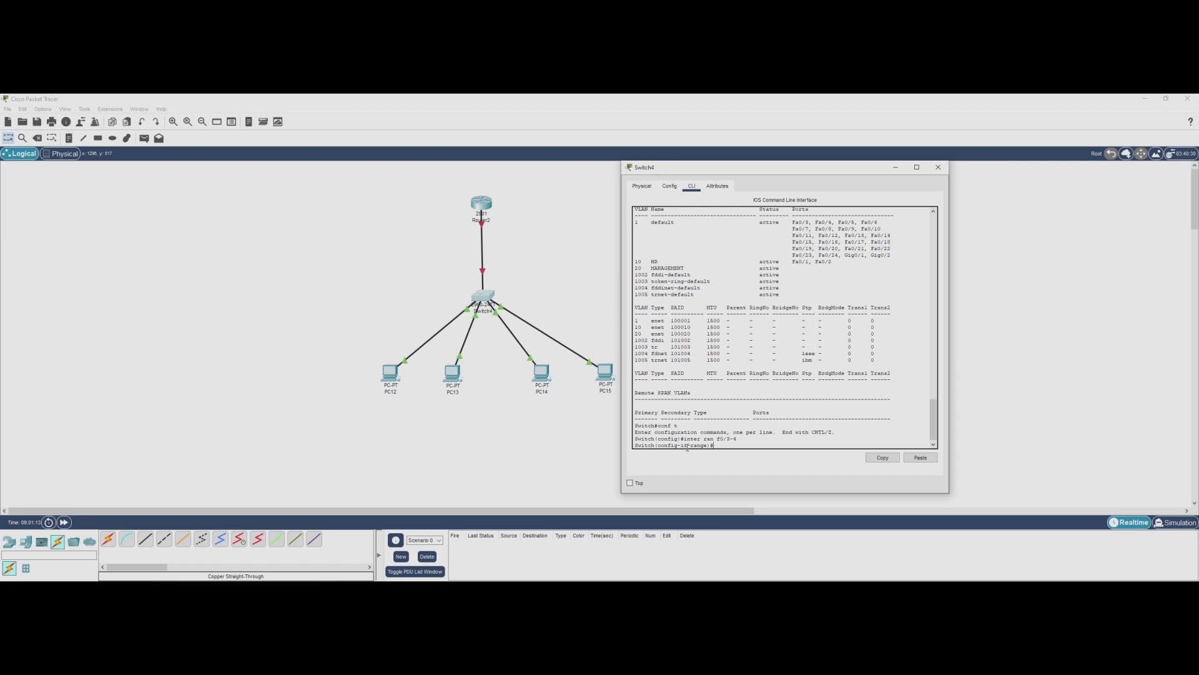
type("sw")
key("Tab")
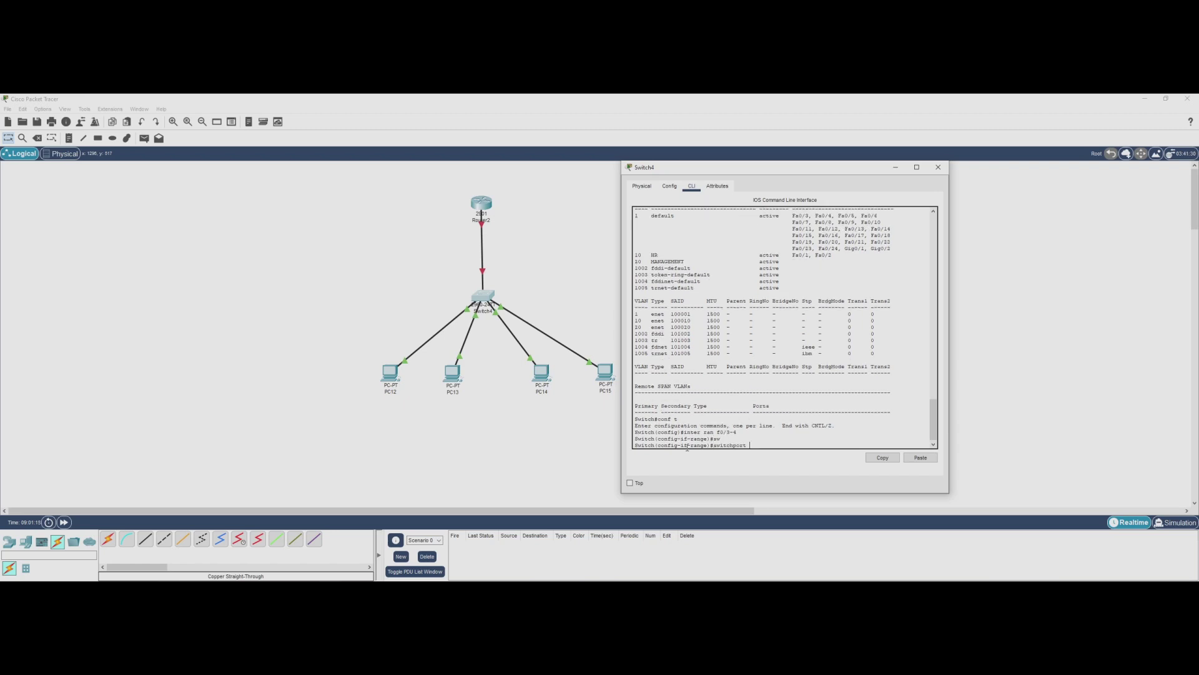
type("mo")
key("Tab")
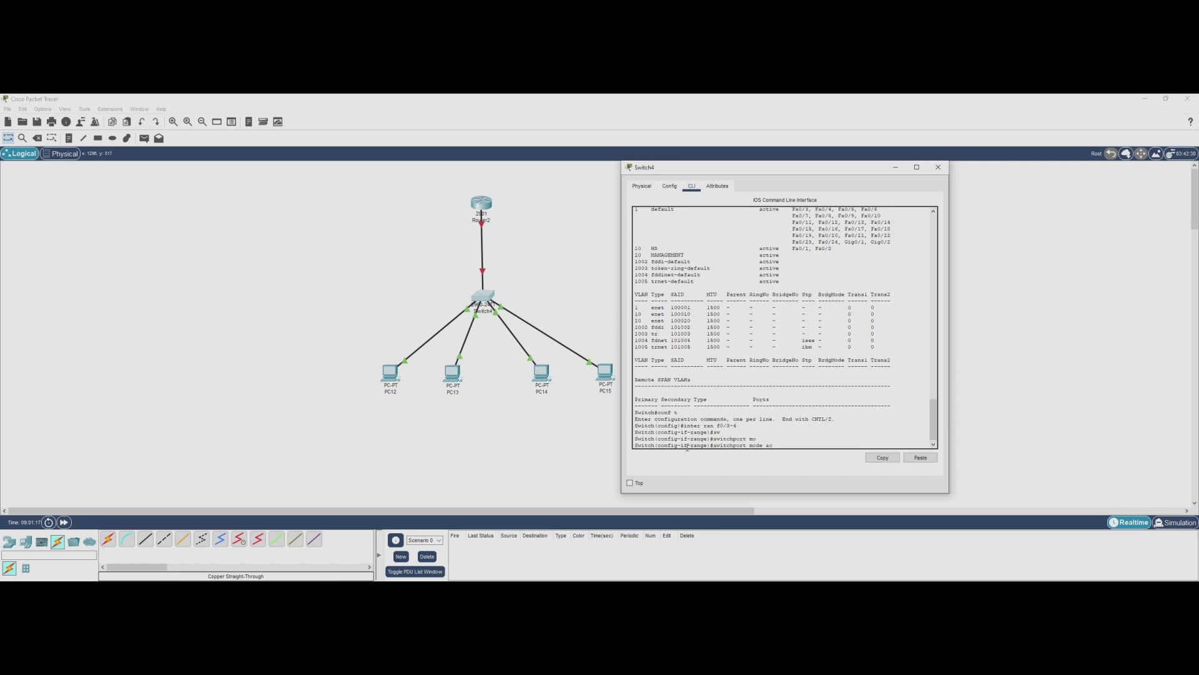
type("ac")
key("Tab")
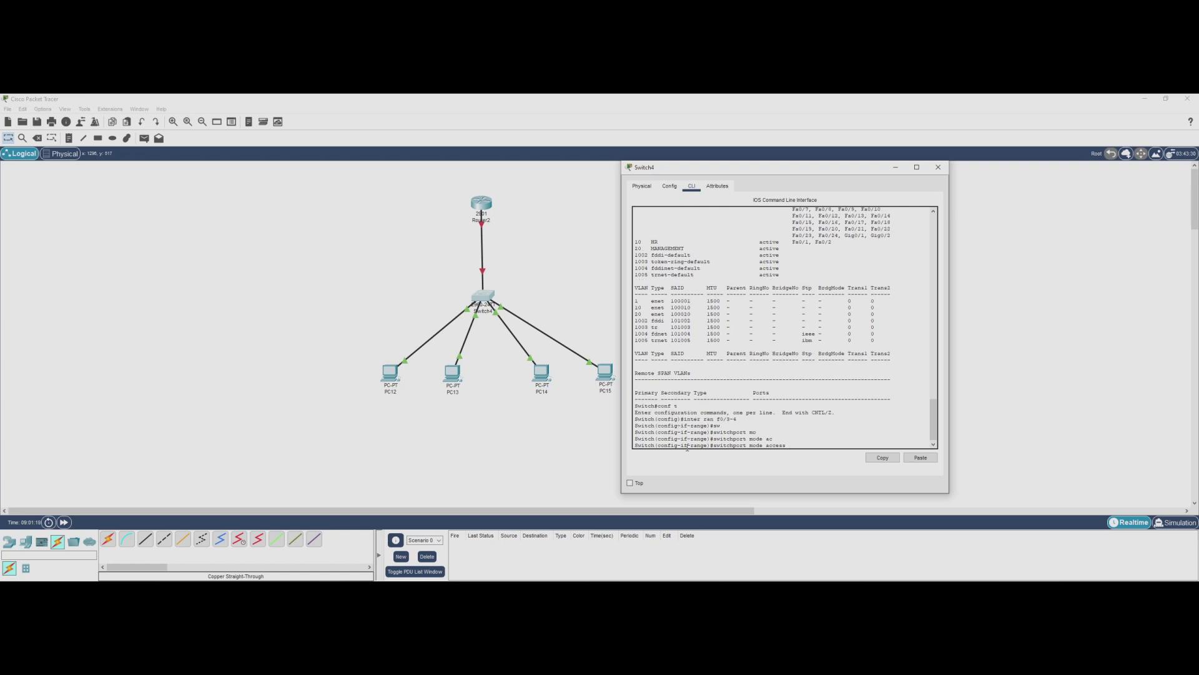
key("Return")
- Put Fa0/3–Fa0/4 in VLAN 20, verify with do show vlan, and close Switch4
type("sw")
key("Tab")
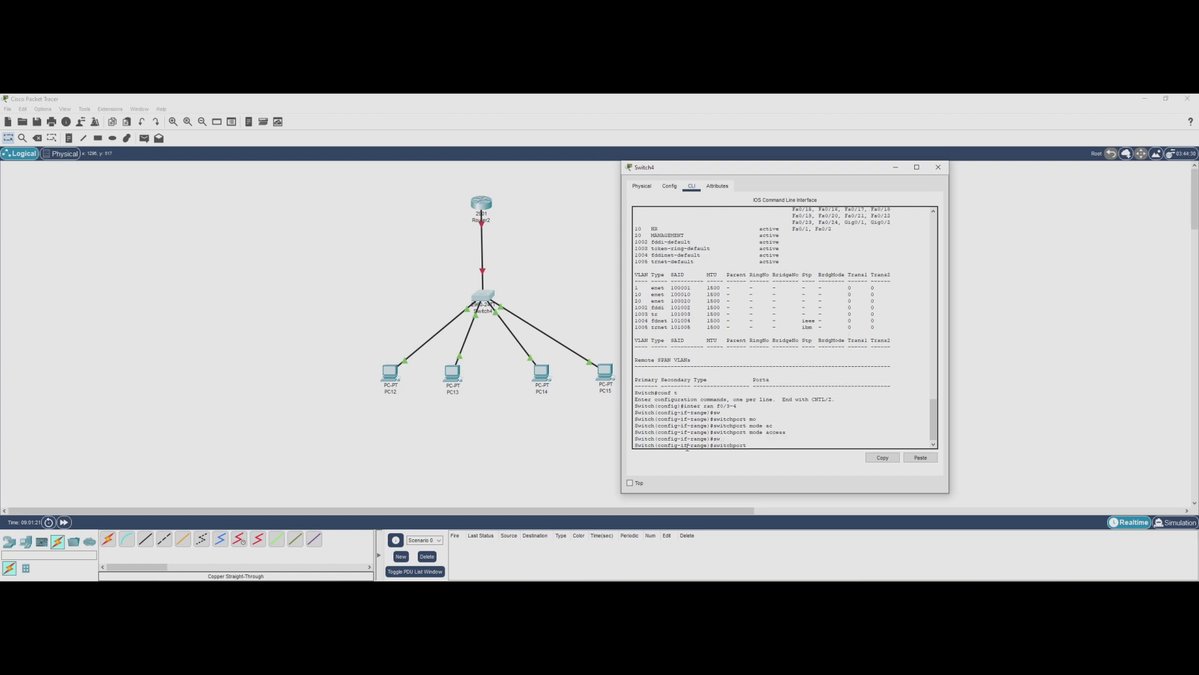
type("ac")
key("Tab")
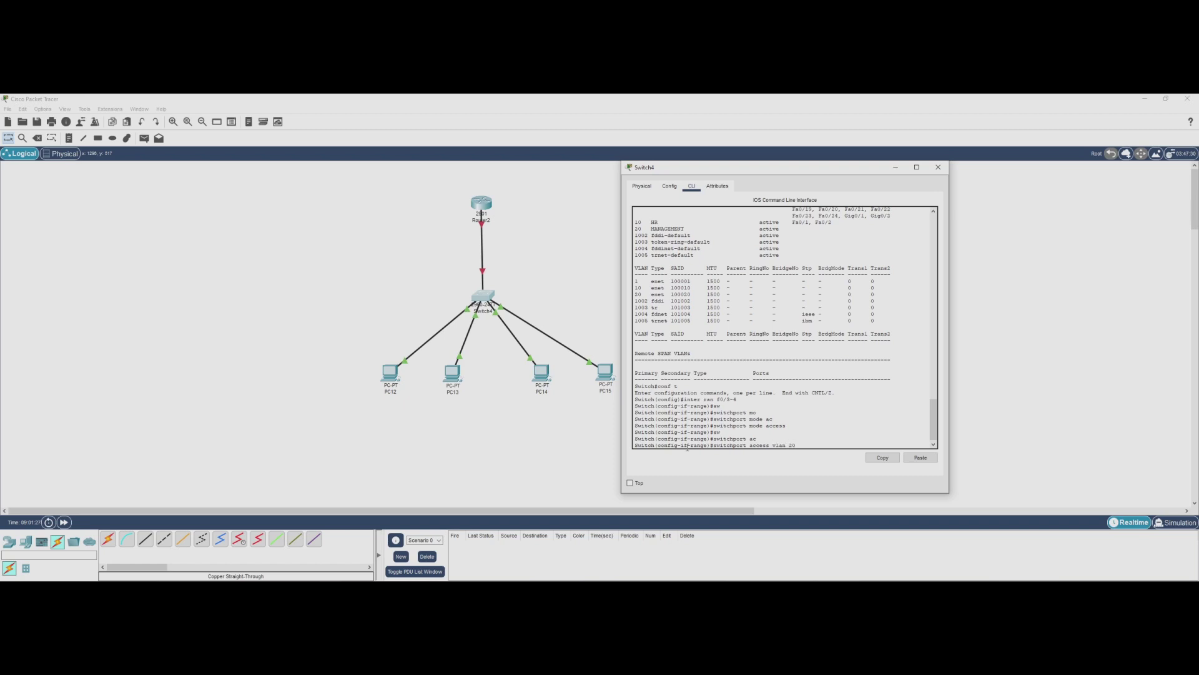
key("Return")
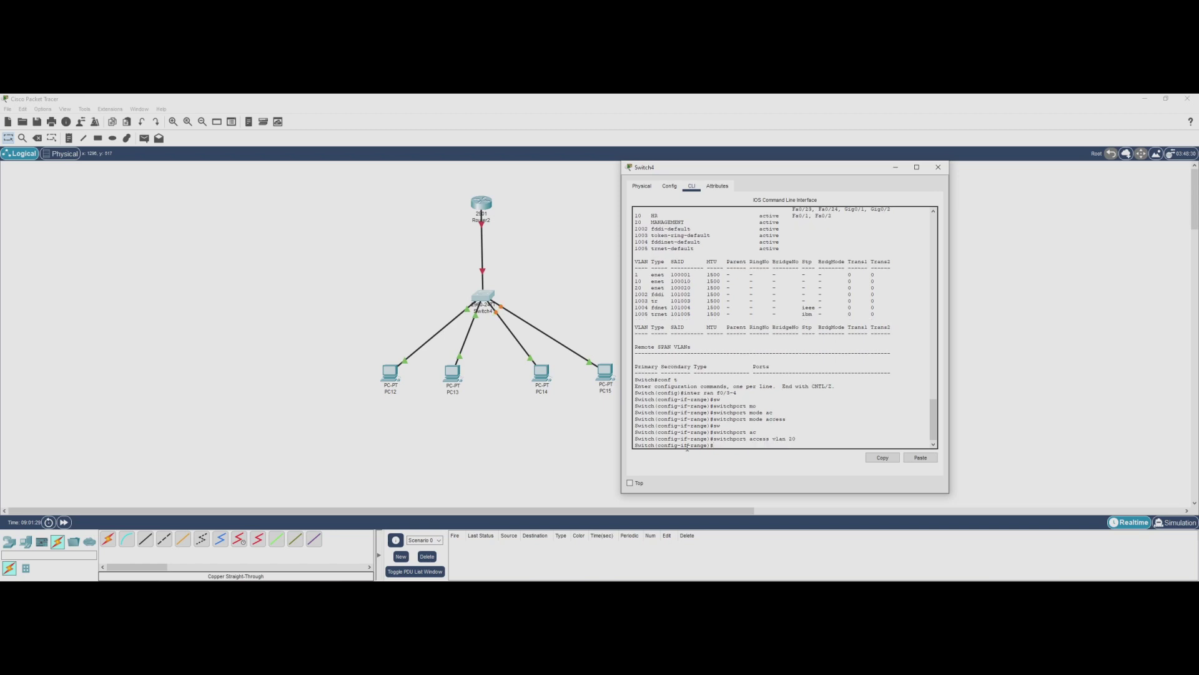
type("ex")
key("Return")
key("Return")
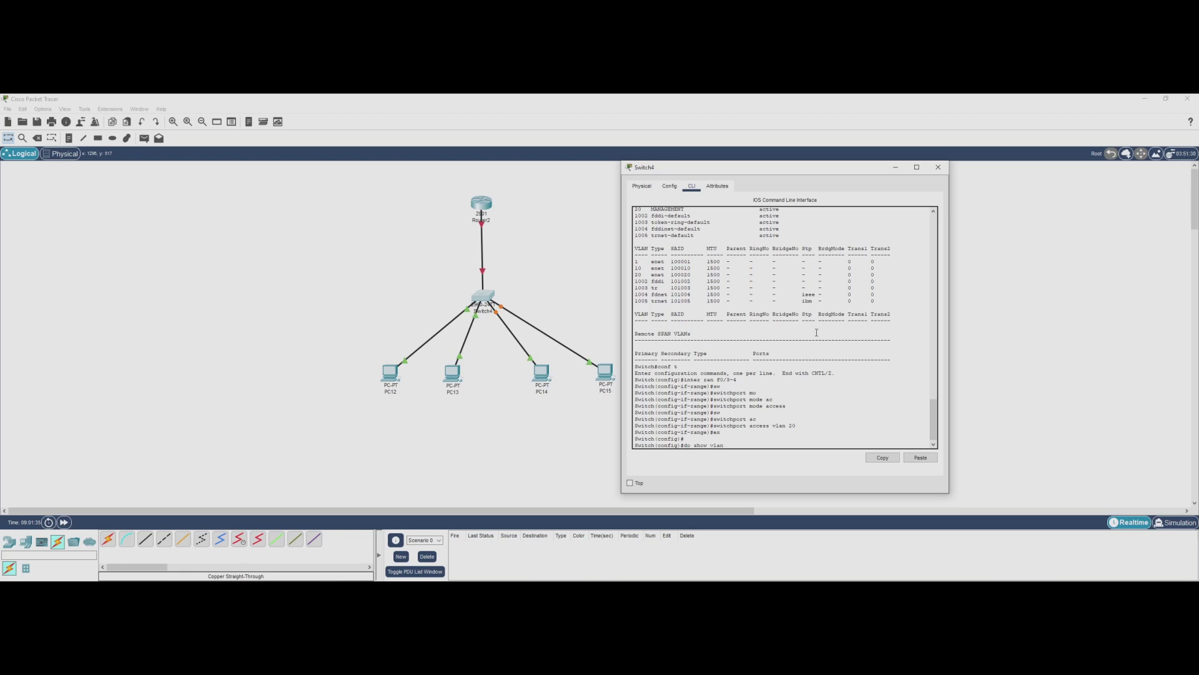
type("do show vlan")
key("Return")
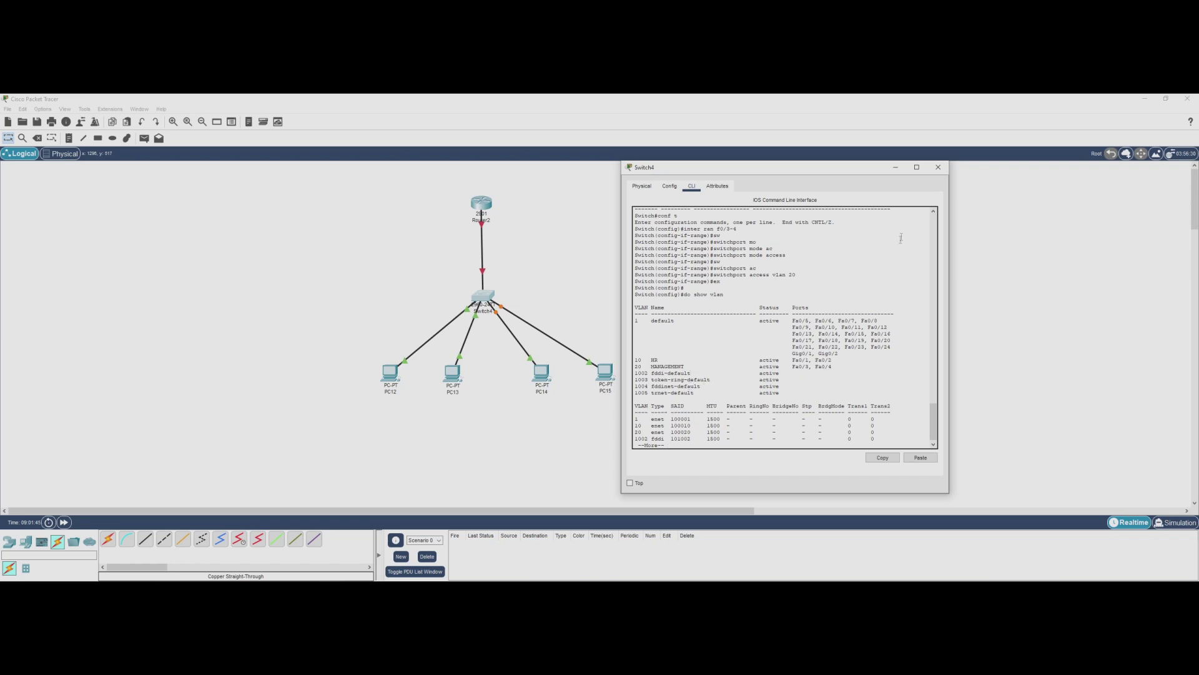
left_click(938, 167)
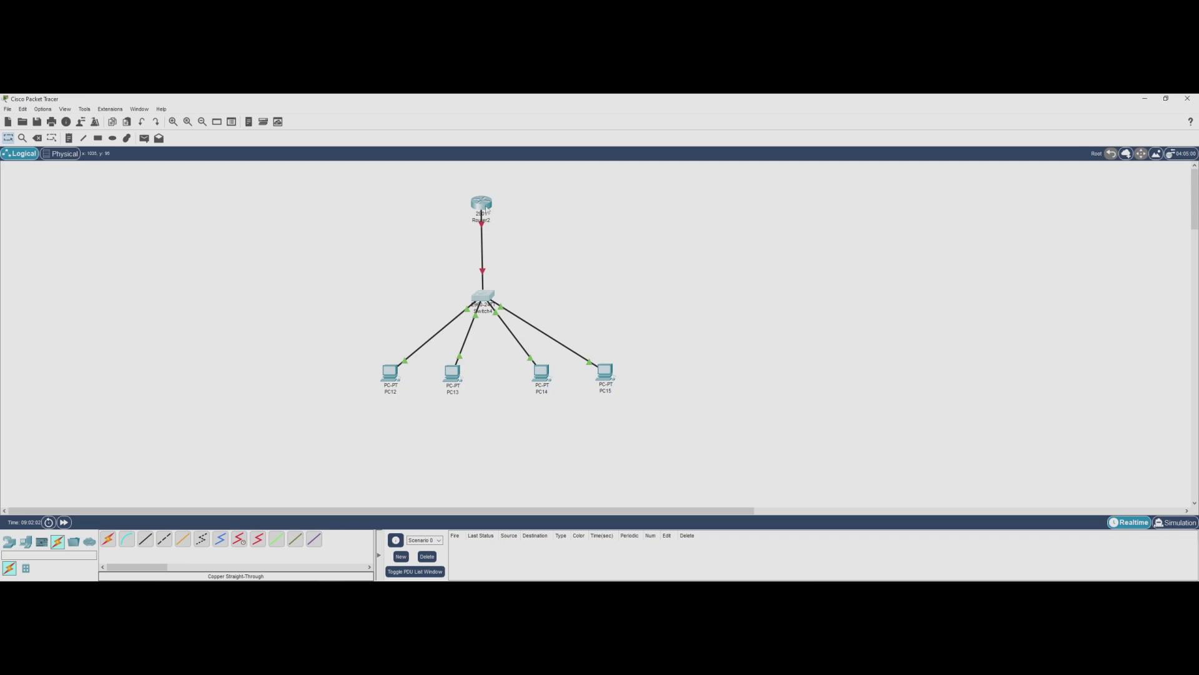
- Reopen Switch4's console, finish the VLAN listing, and exit global configuration mode
left_click(486, 298)
left_click_drag(563, 205, 736, 171)
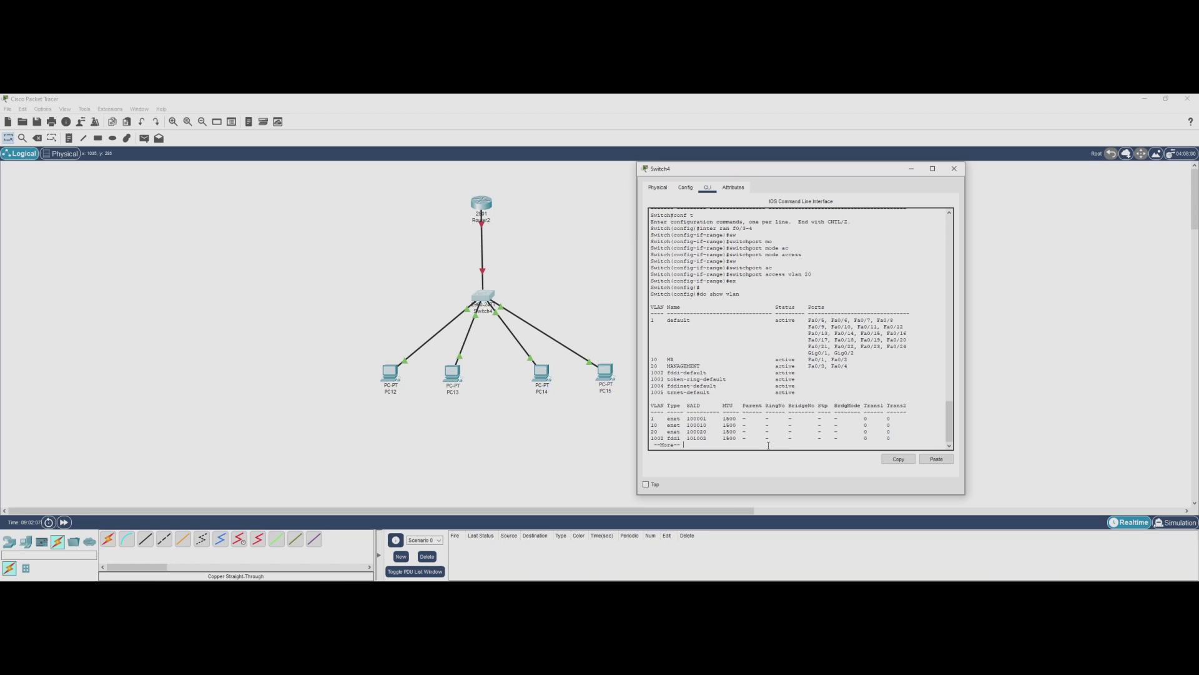
key("space")
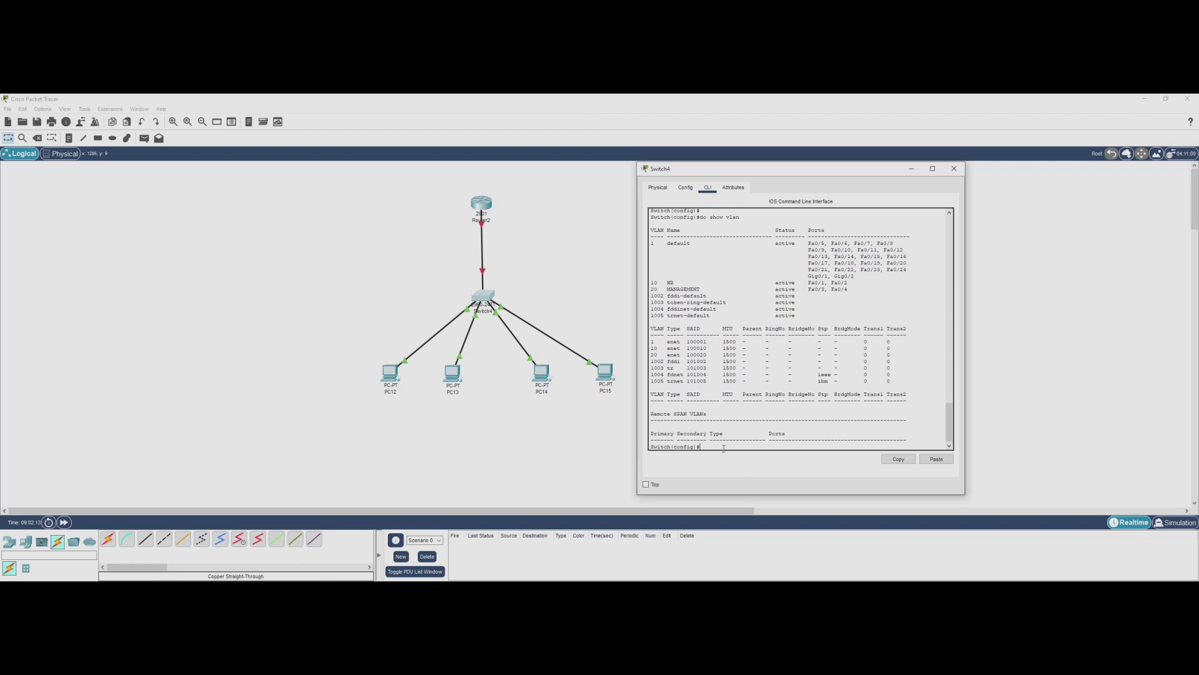
type("x")
key("Return")
key("Return")
key("Return")
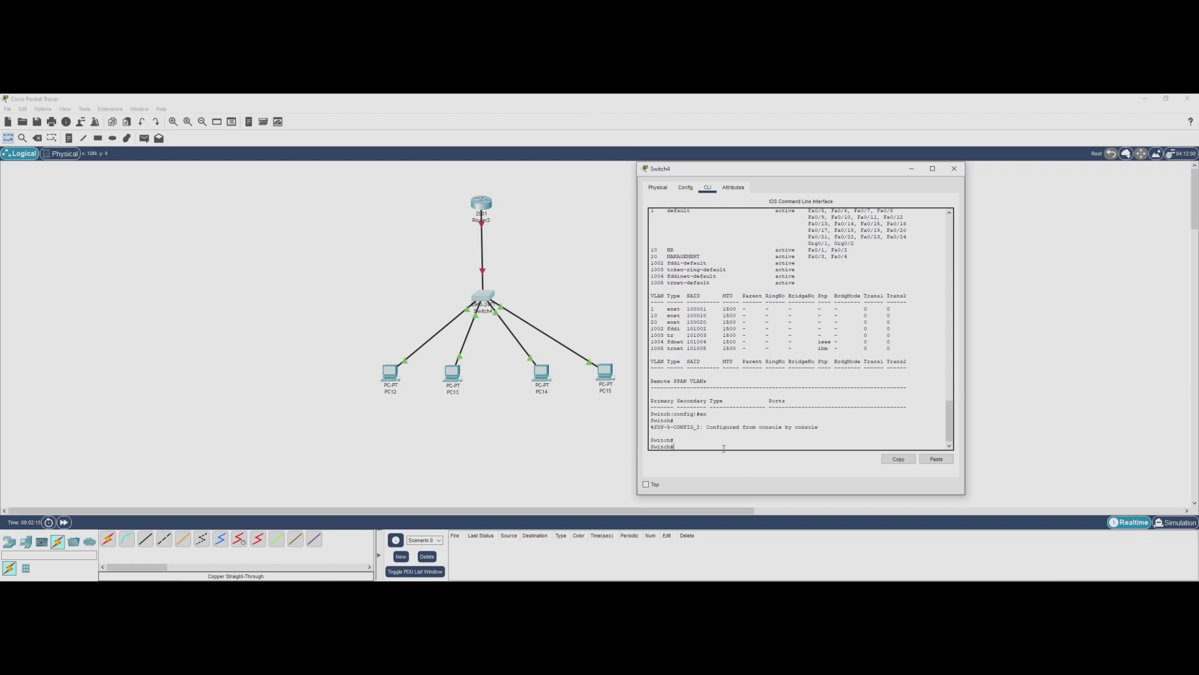
type("show")
key("BackSpace")
key("BackSpace")
key("BackSpace")
- Review show ip interface brief, then enter configuration for interface g0/1
type("ip inter br")
key("Return")
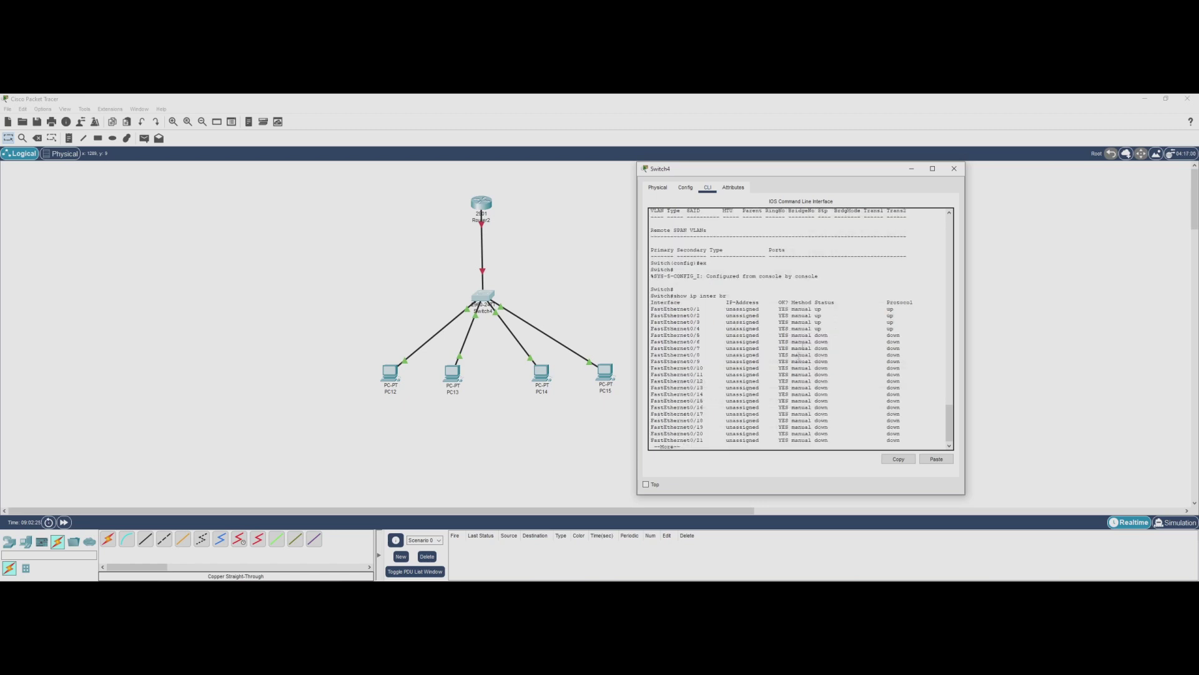
key("space")
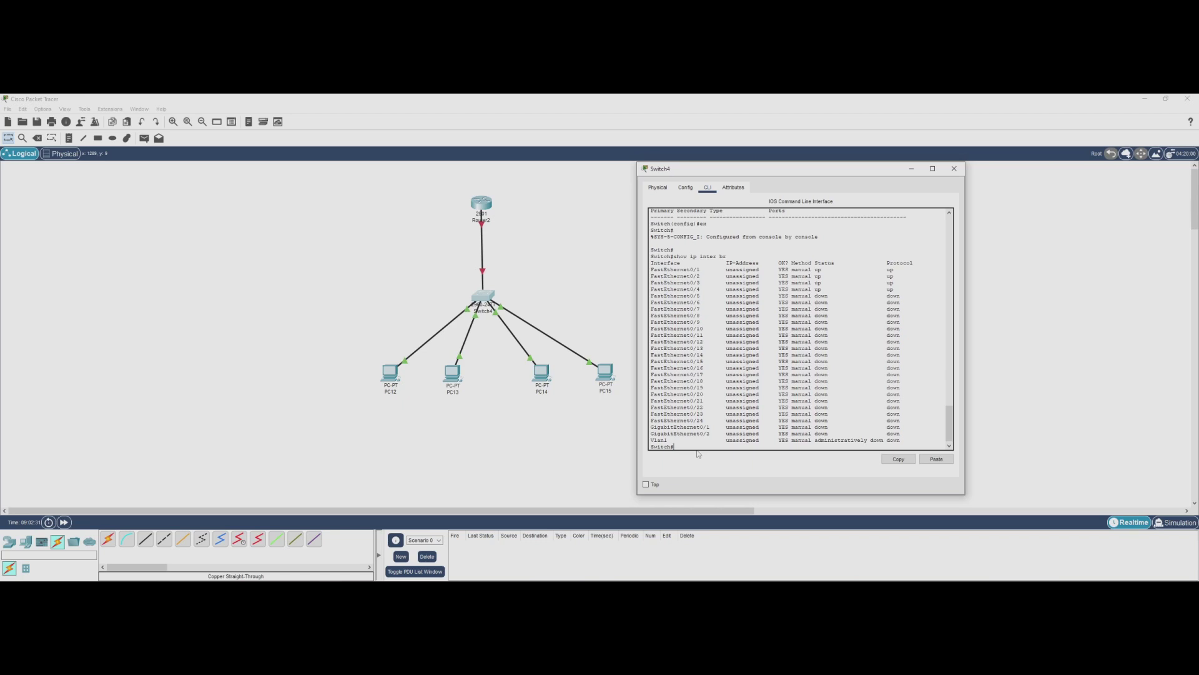
key("Return")
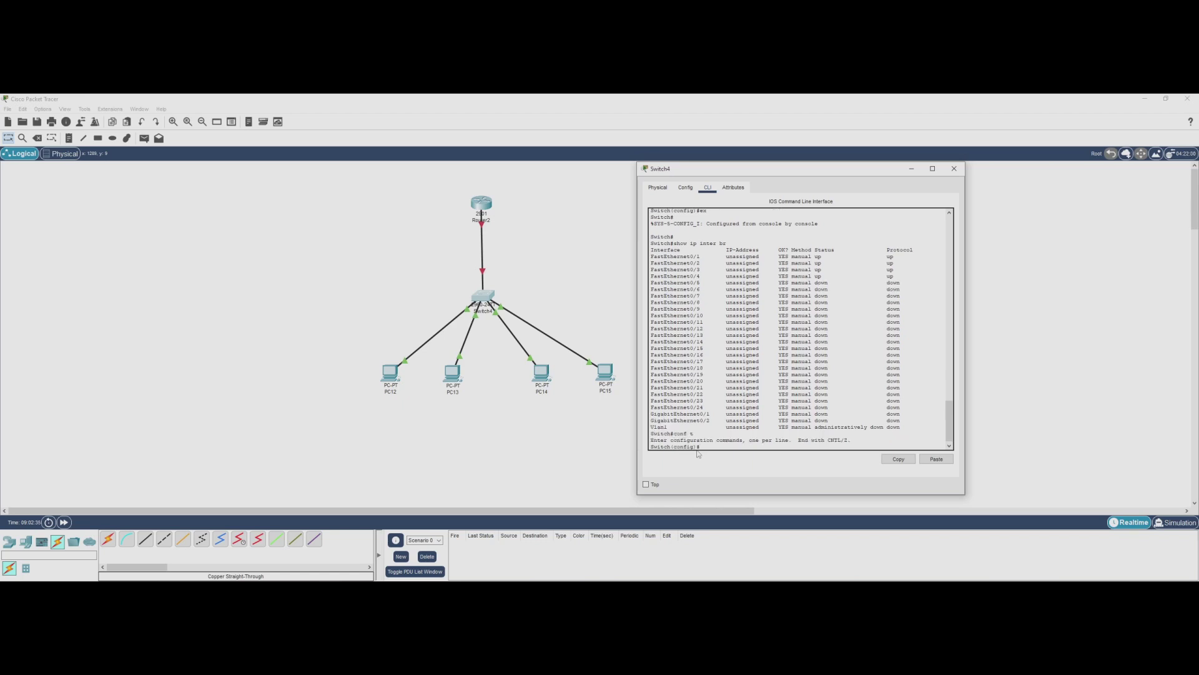
type("inter g0/1")
key("Return")
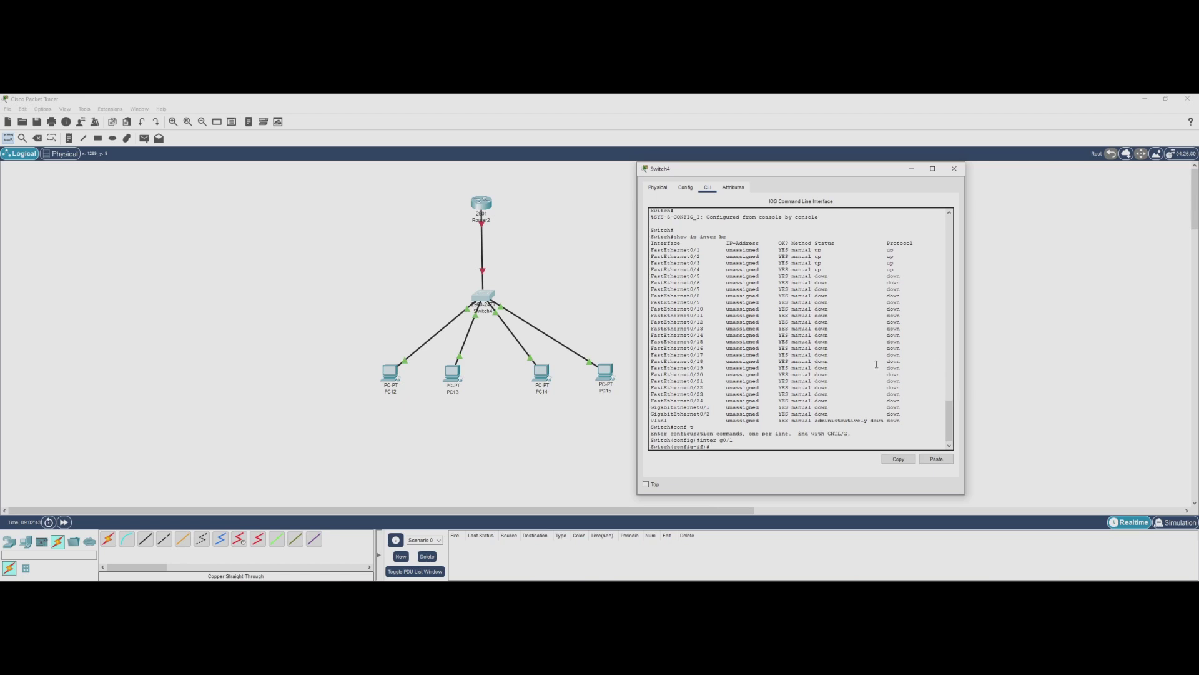
- Set GigabitEthernet0/1 to switchport mode trunk
type("sw")
key("Tab")
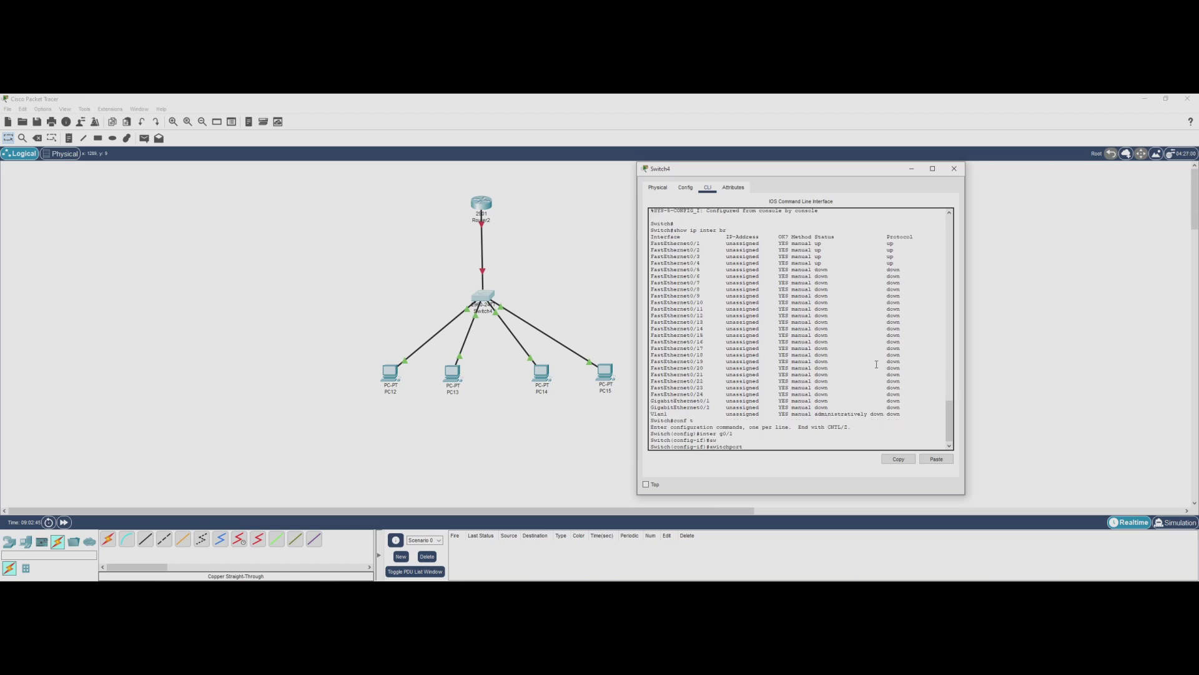
type("mo")
key("Tab")
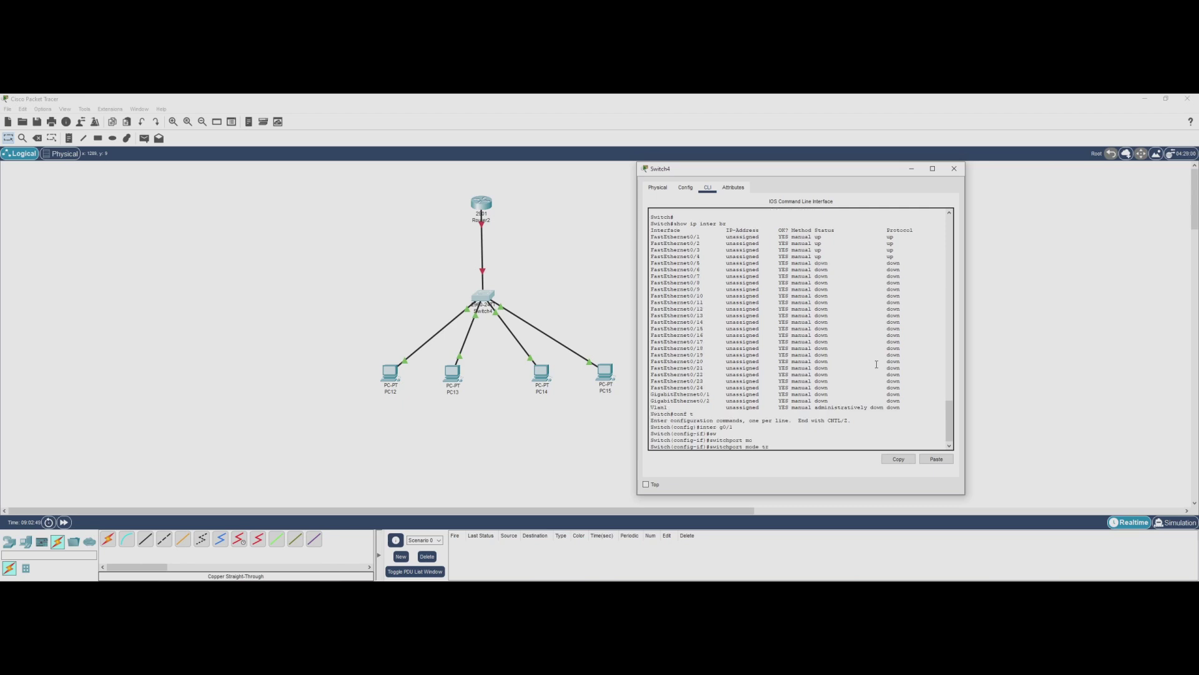
type("tr")
key("Tab")
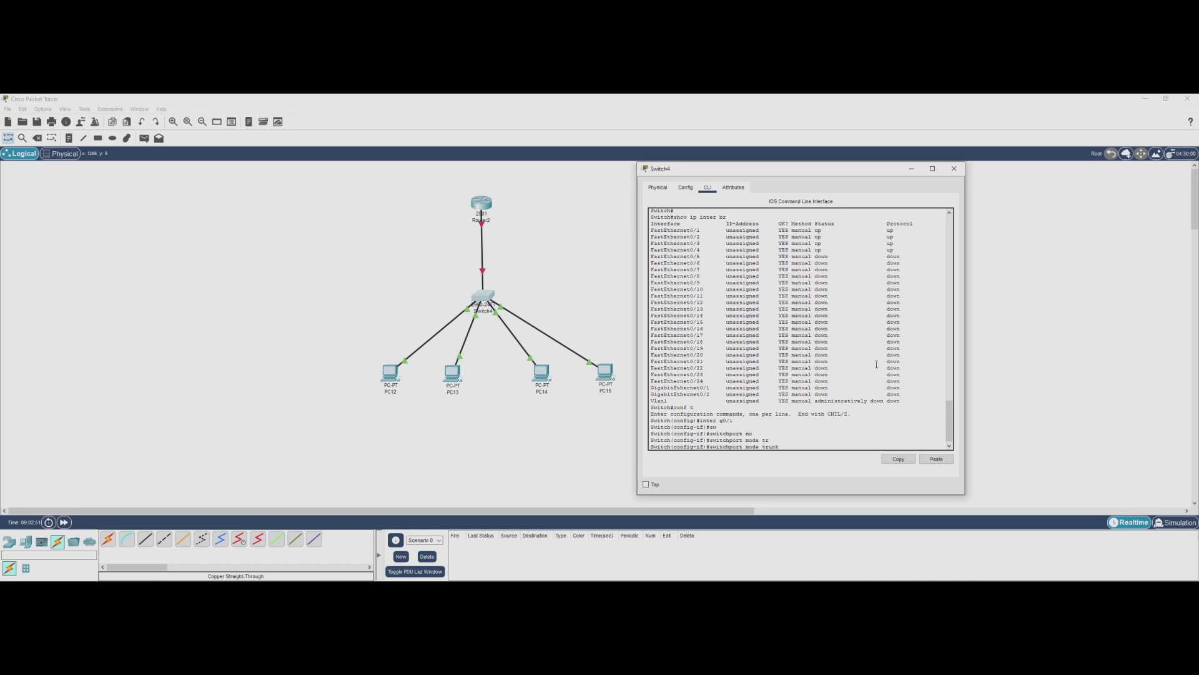
key("Return")
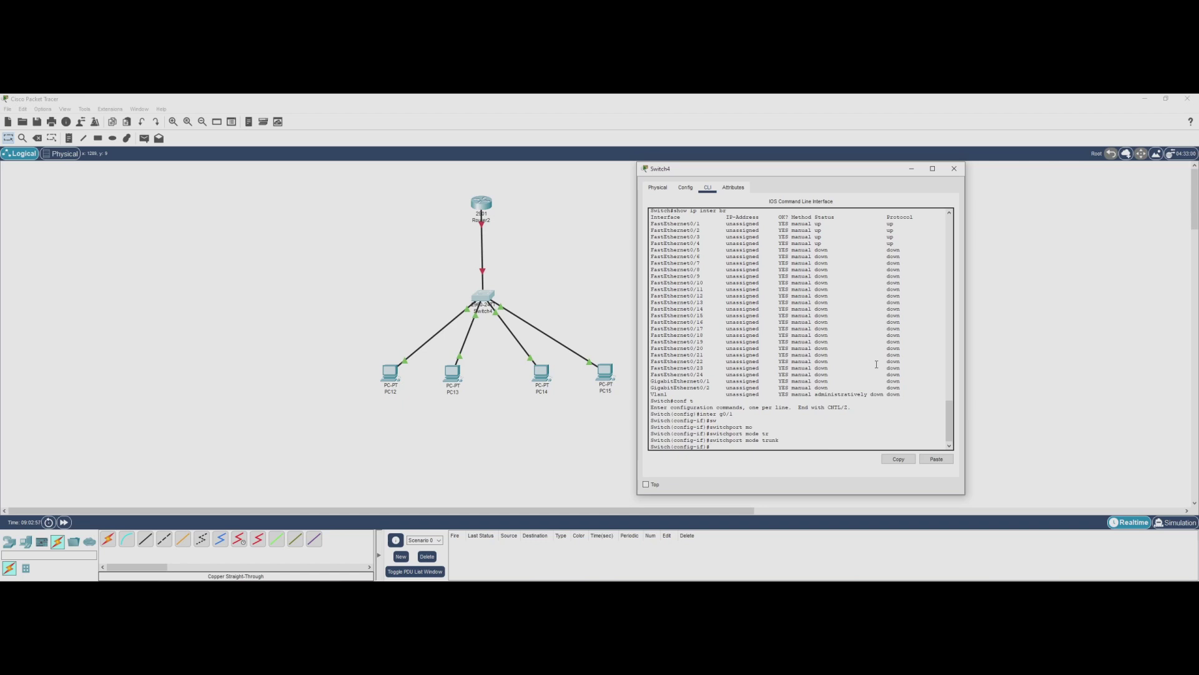
key("Tab")
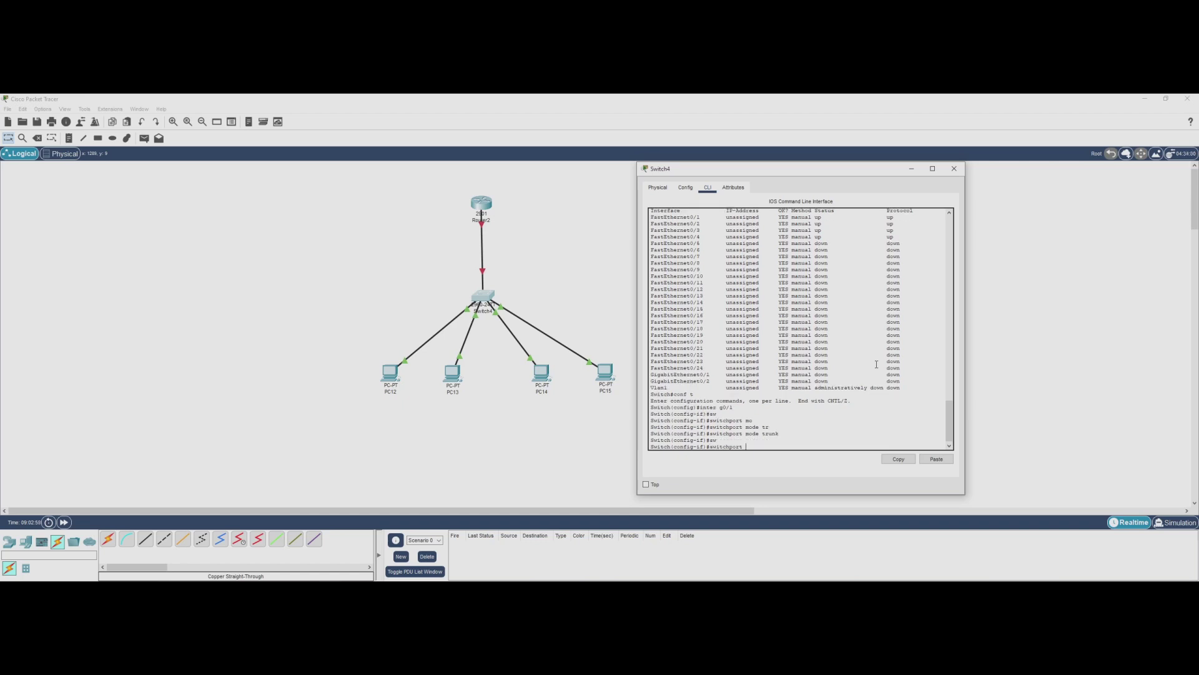
type("tr")
key("Tab")
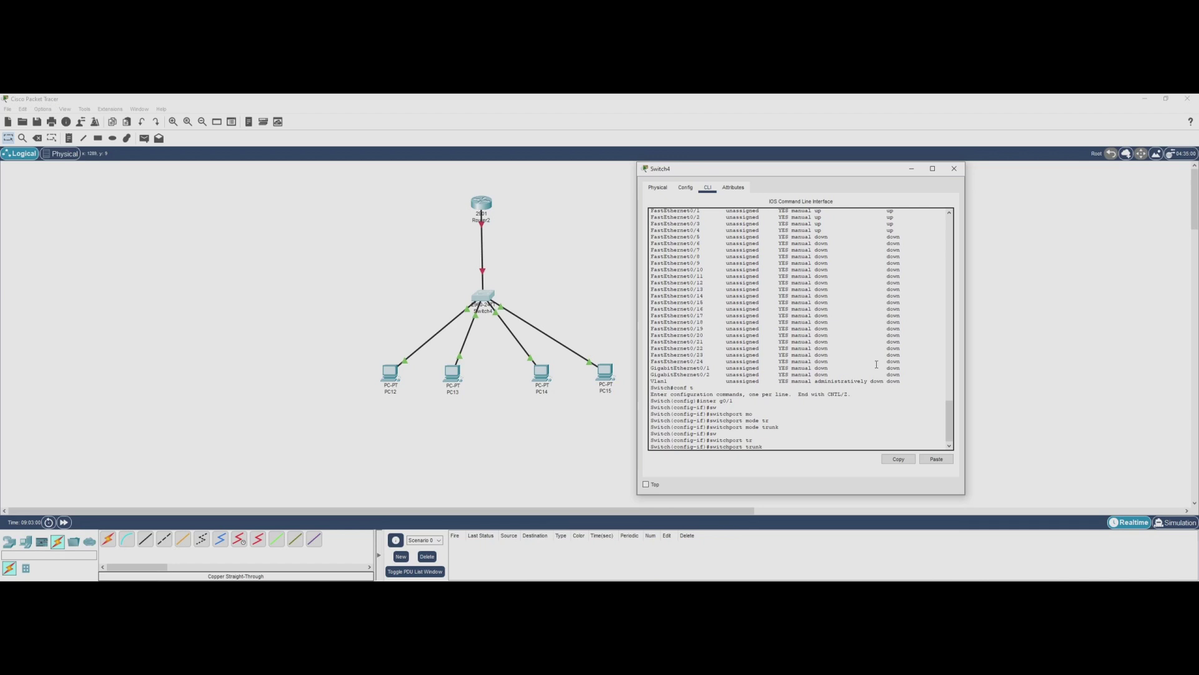
- Restrict Switch4's g0/1 trunk to allowed VLANs 1, 10 and 20
type("all")
key("Tab")
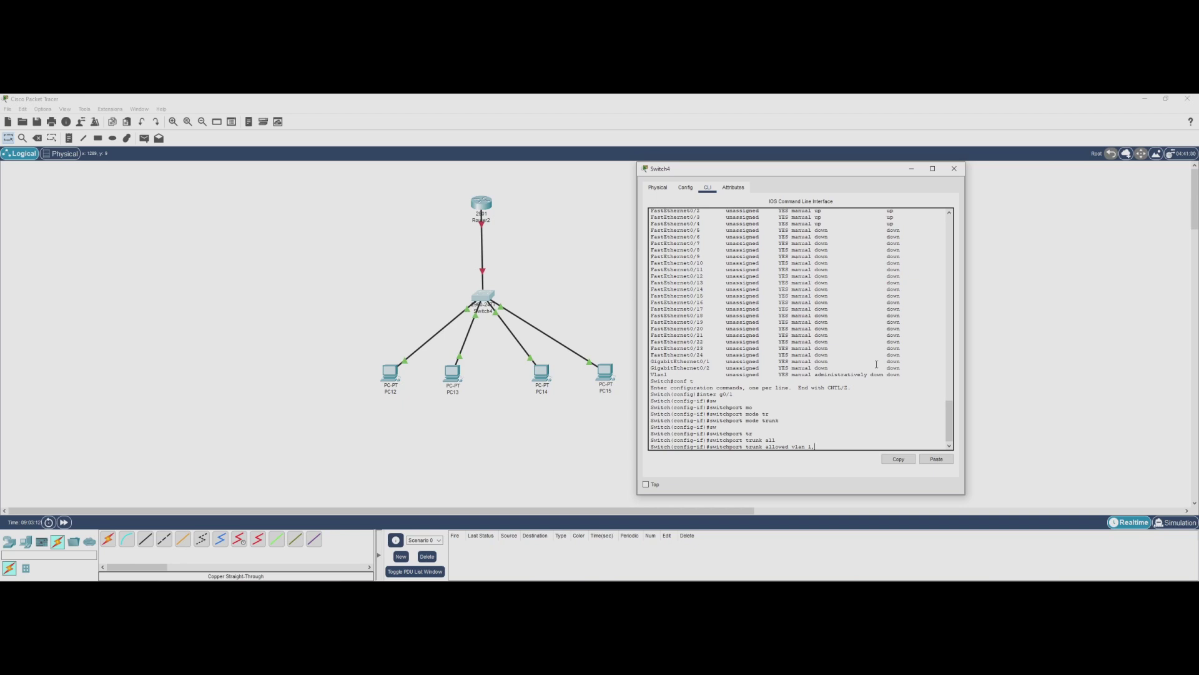
type("10,20")
key("Return")
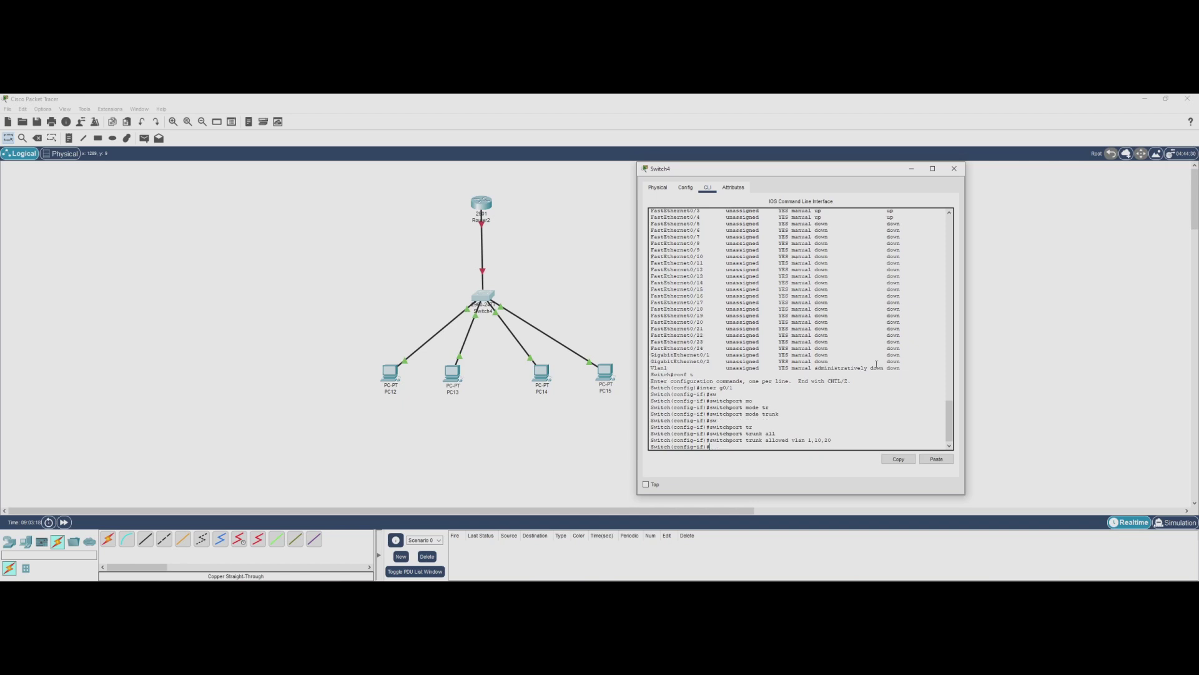
- Exit interface configuration and then global configuration on Switch4
type("ex")
key("Return")
key("Return")
key("Return")
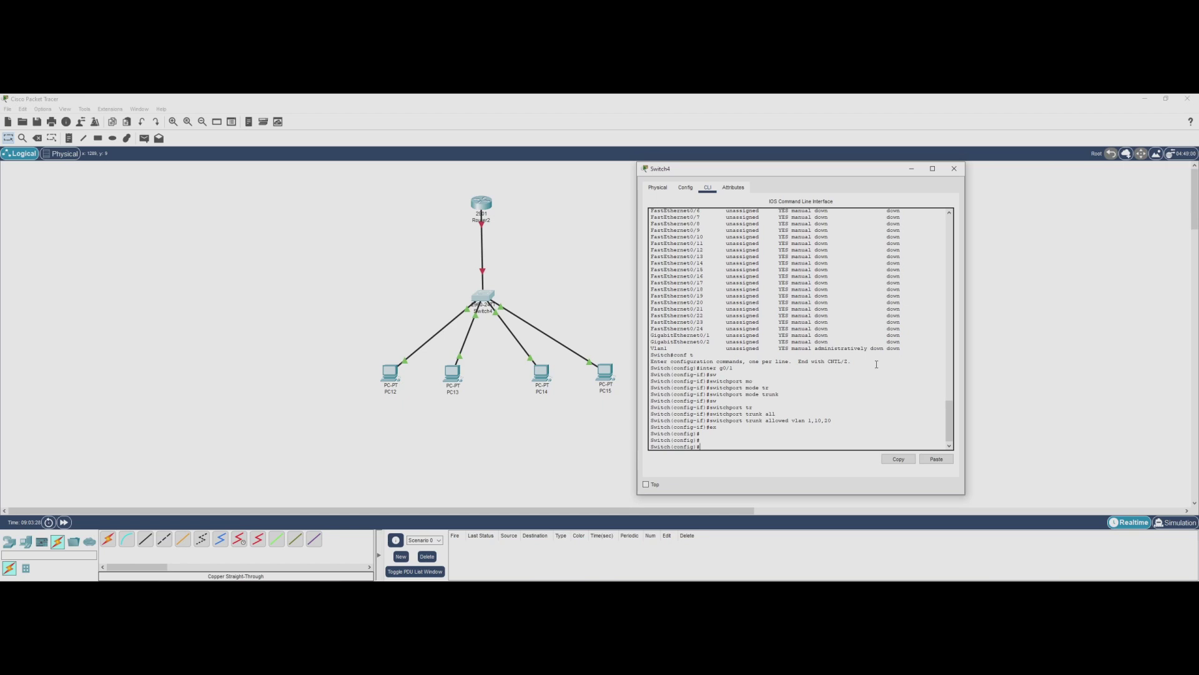
type("ex")
key("Return")
key("Return")
key("Return")
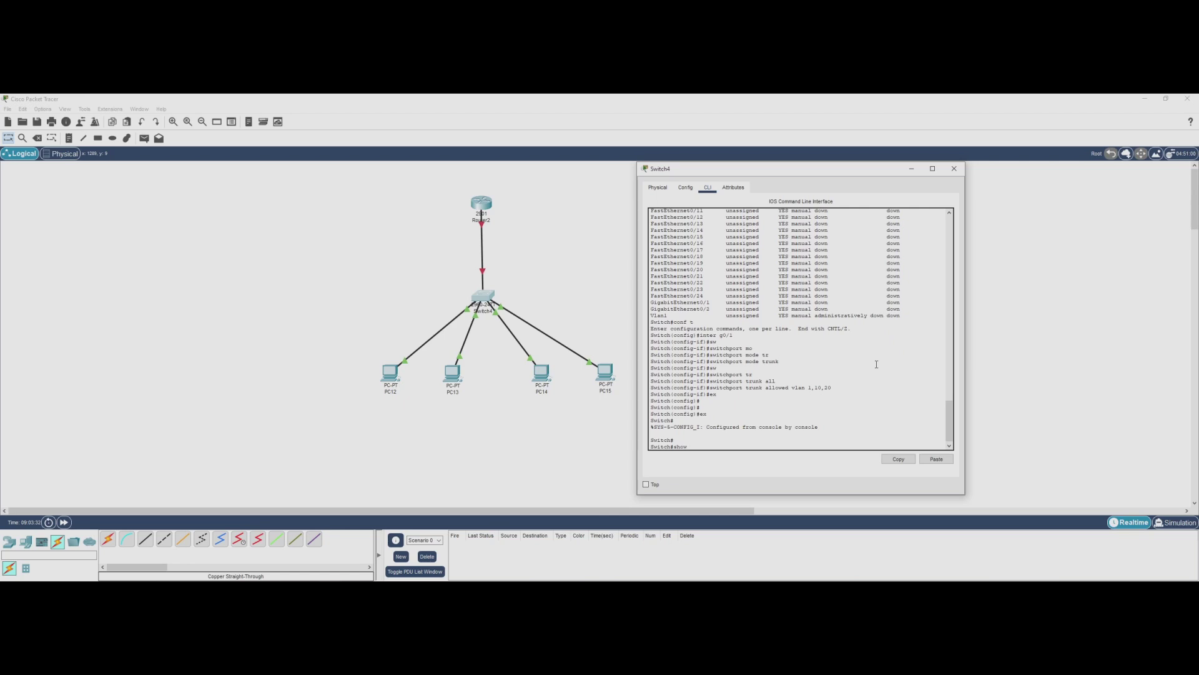
- Run show interfaces trunk on Switch4 to check which ports are trunking
type("show inter tr")
key("Tab")
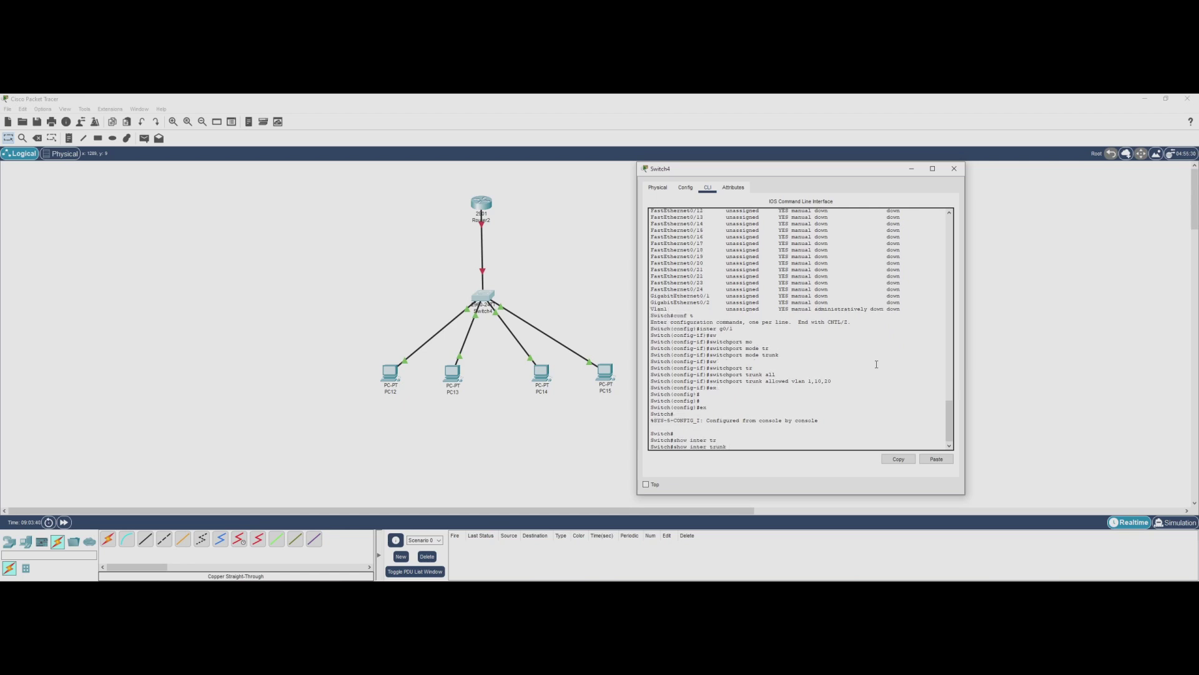
key("Return")
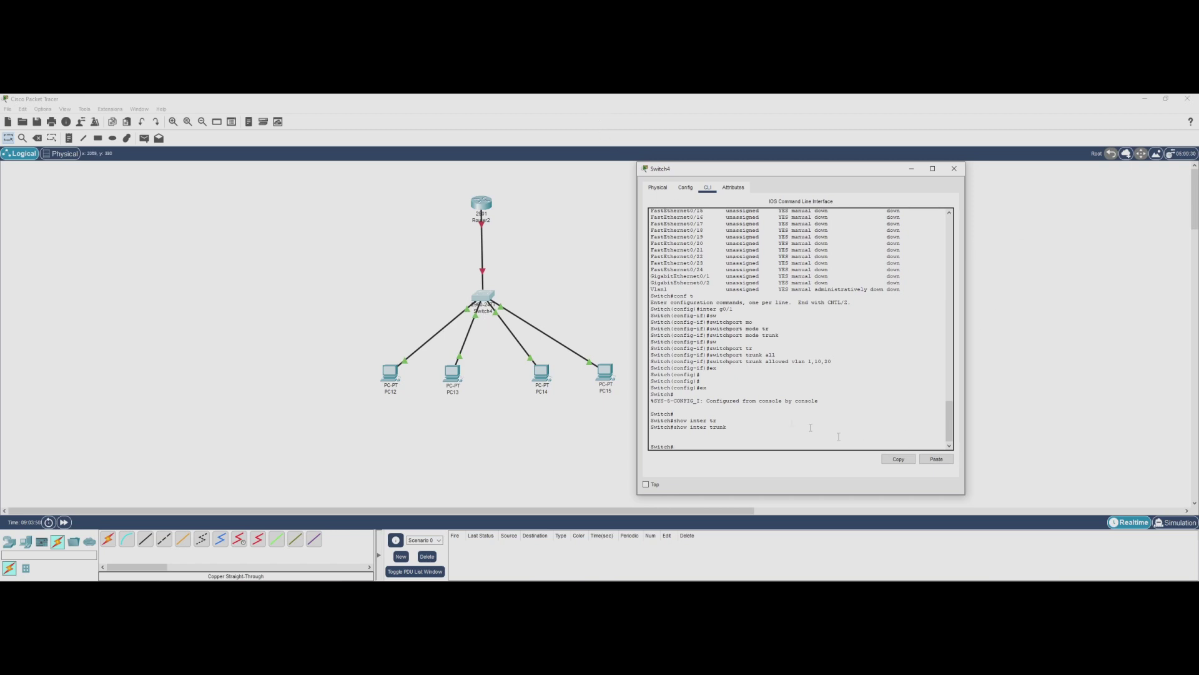
- Close Switch4's console, open Router2's CLI, skip initial setup and enter privileged mode
left_click(954, 168)
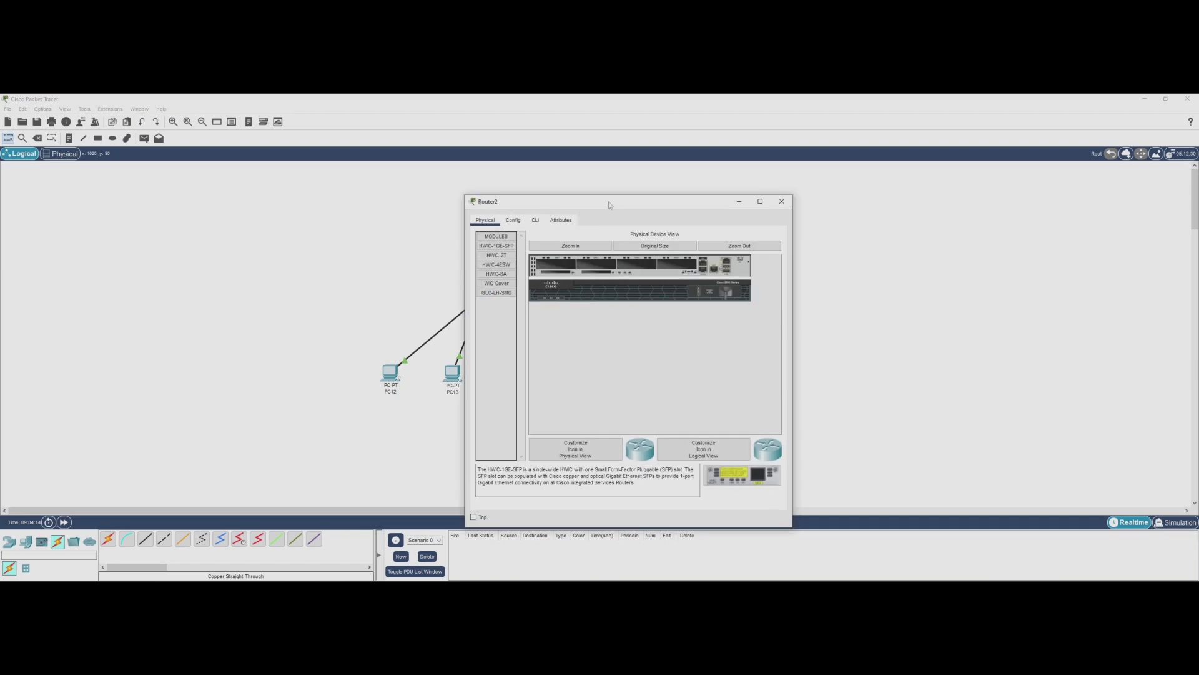
left_click_drag(610, 205, 762, 171)
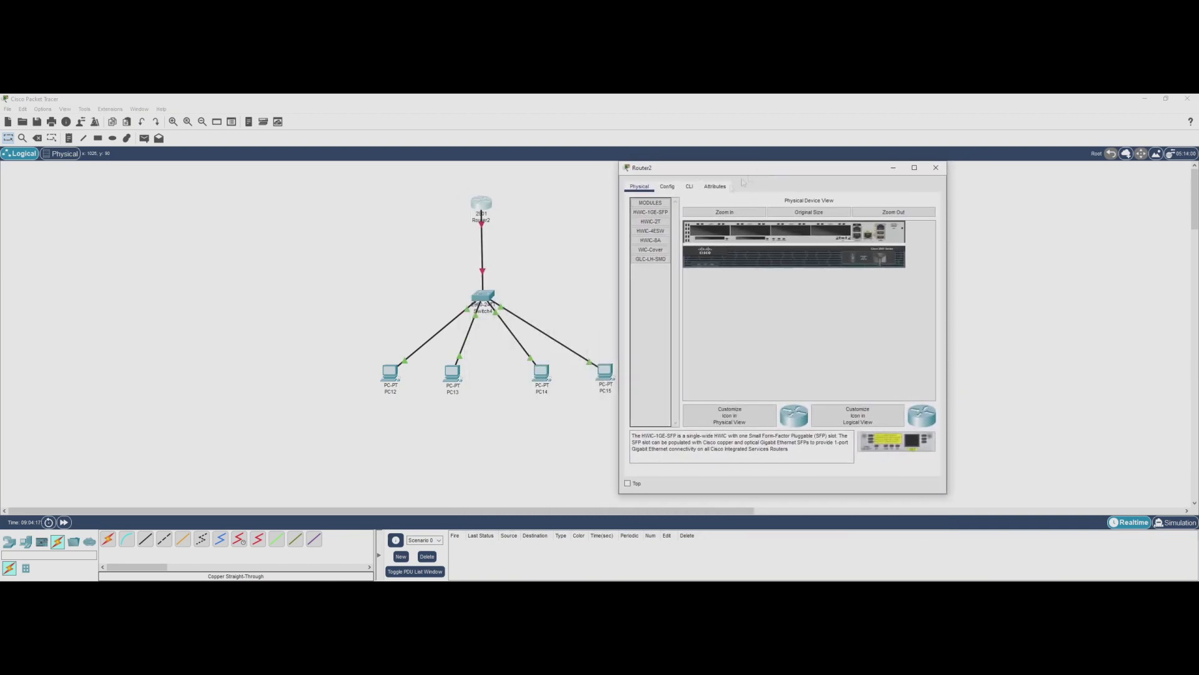
left_click(690, 188)
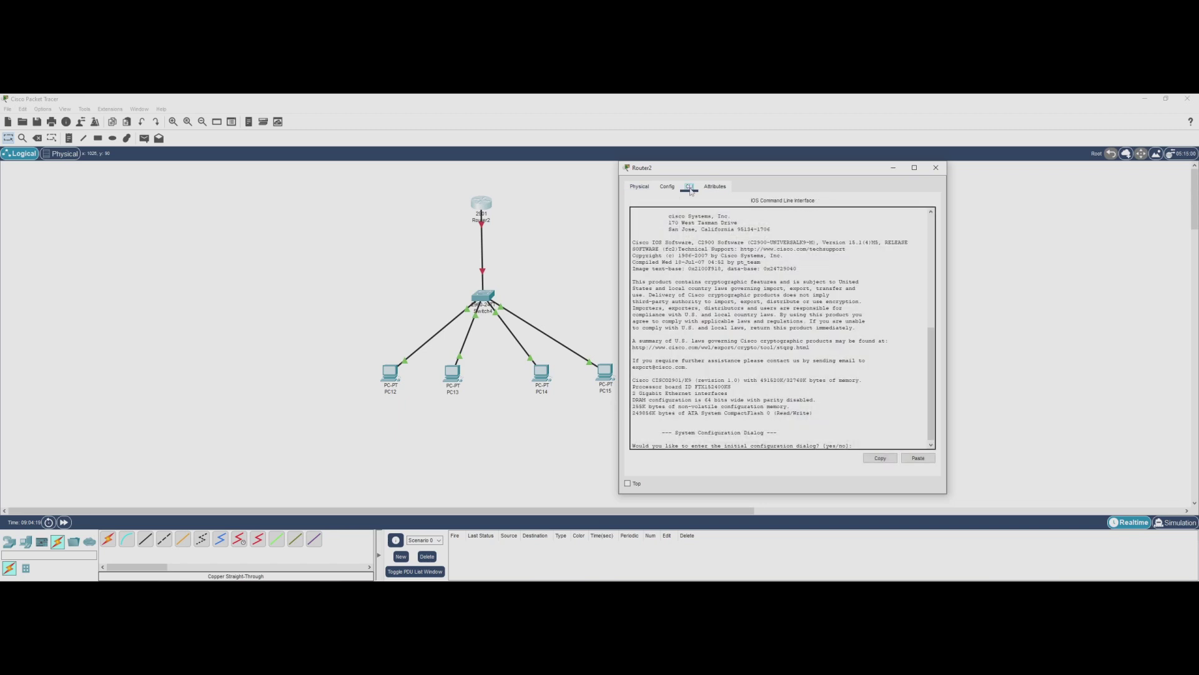
type("n")
key("Return")
key("Return")
key("Return")
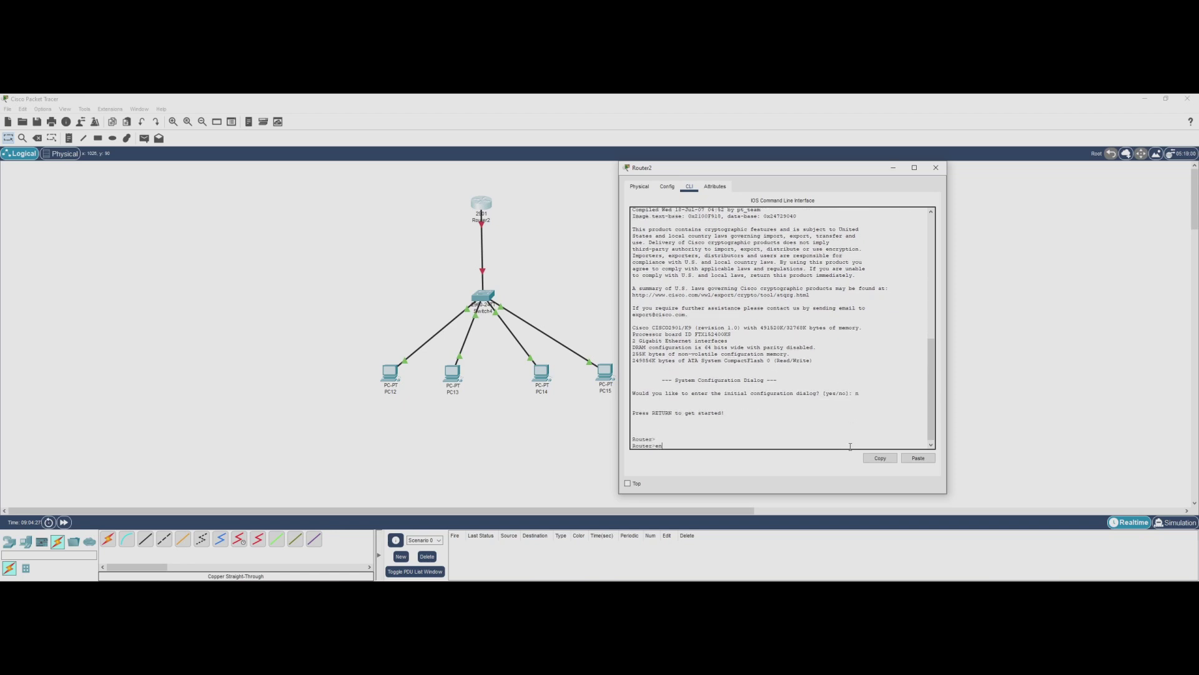
type("en")
key("Return")
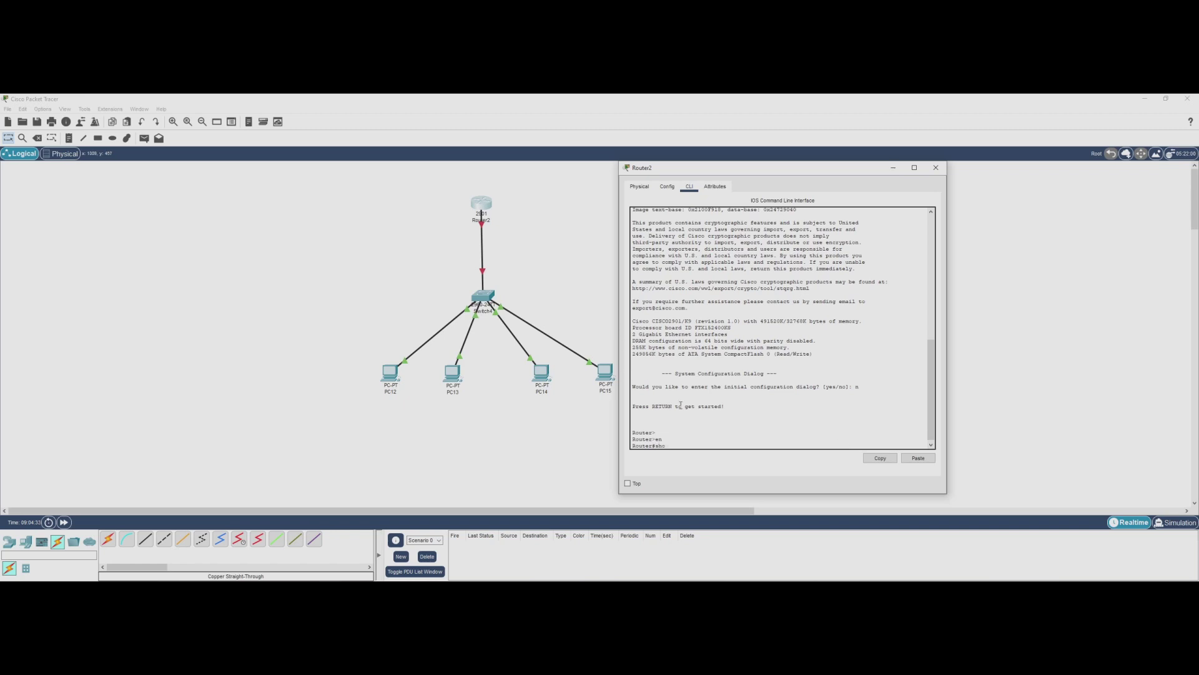
- List Router2's interfaces with show ip interface brief, then enter conf t
type("show ip inter br")
key("Return")
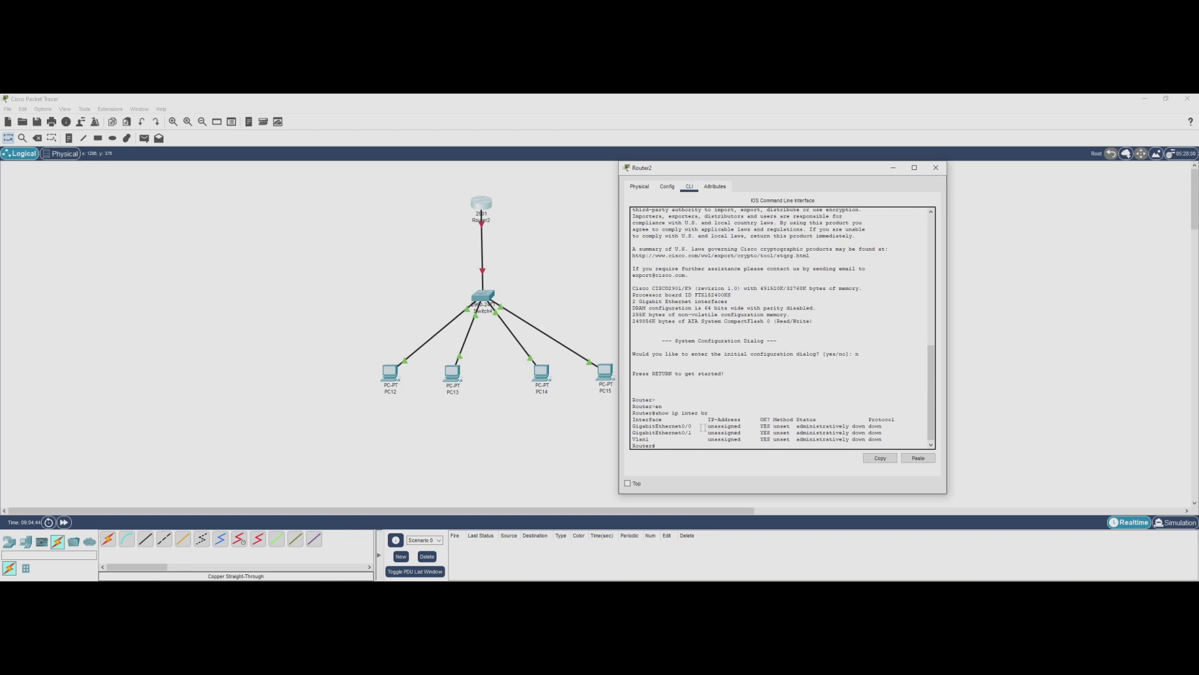
type("conf t")
key("Return")
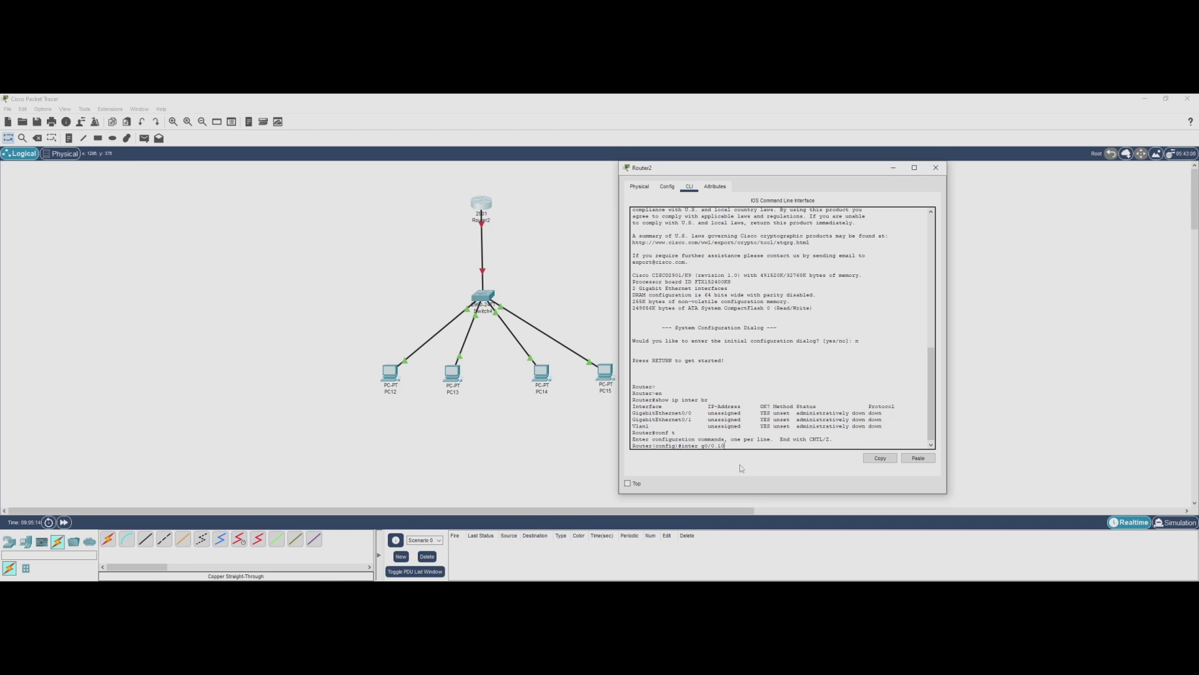
- Create subinterface g0/0.10 and set its encapsulation to dot1Q VLAN 10
key("Return")
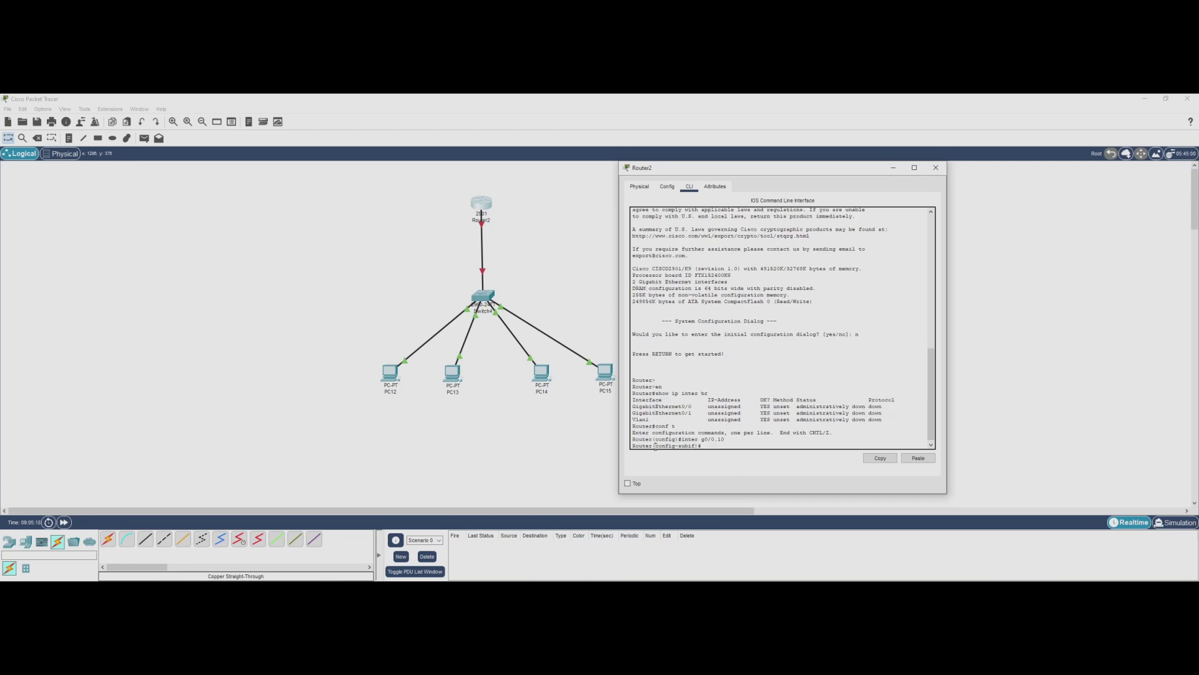
left_click_drag(654, 446, 697, 446)
left_click(707, 446)
type("enc")
key("Tab")
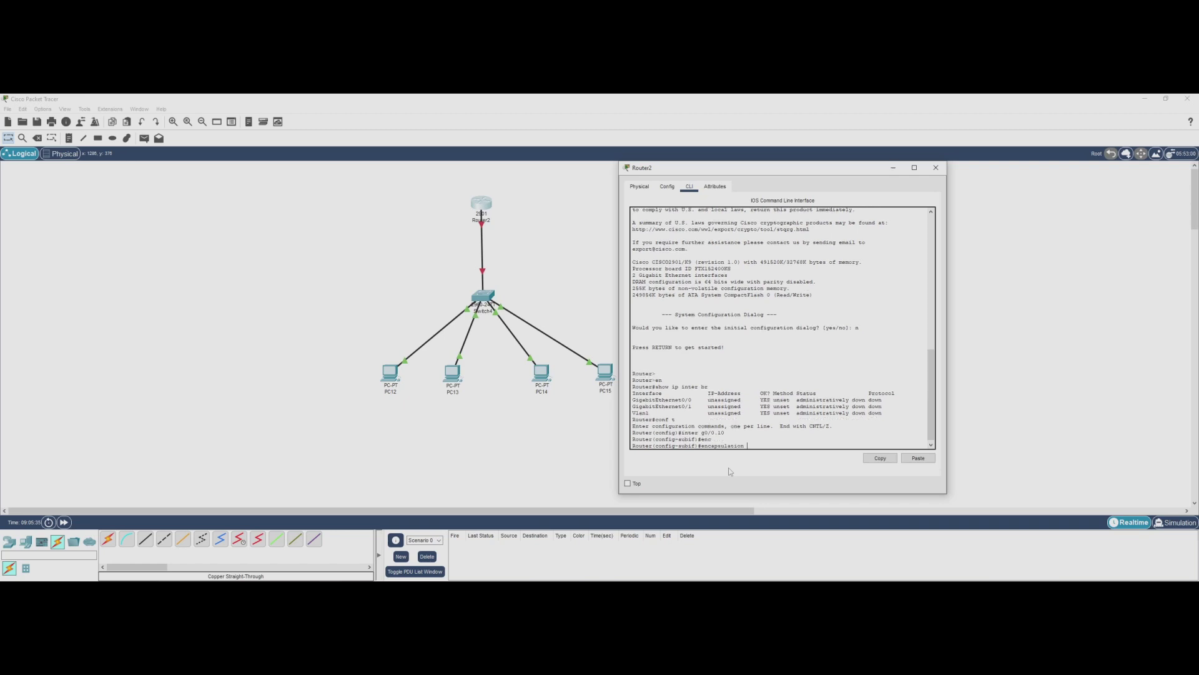
type("do")
key("Tab")
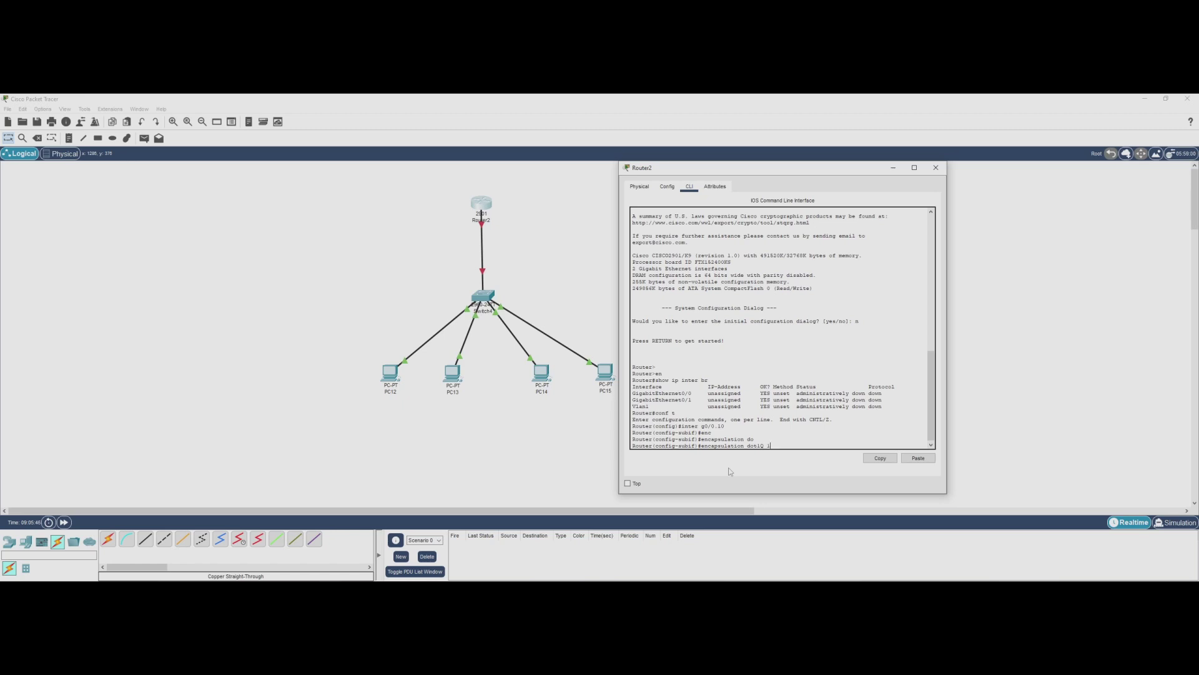
key("Return")
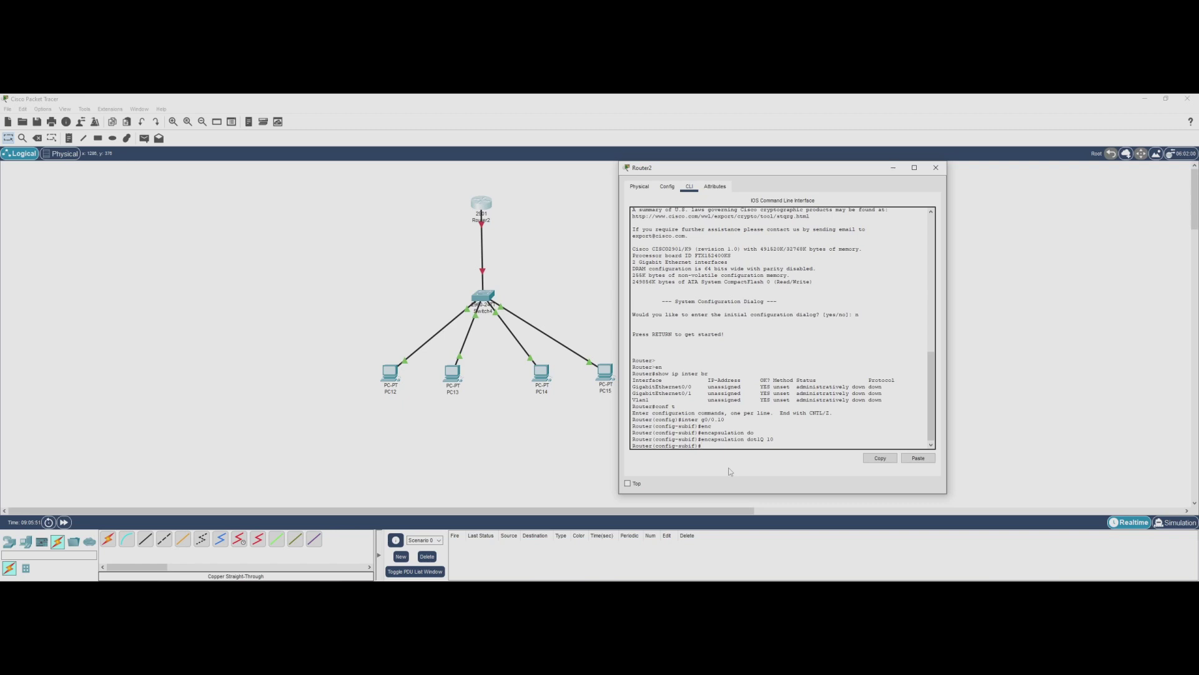
- Give g0/0.10 the address 10.1.0.1 255.255.255.0 and exit the subinterface
type("ip ad")
key("Tab")
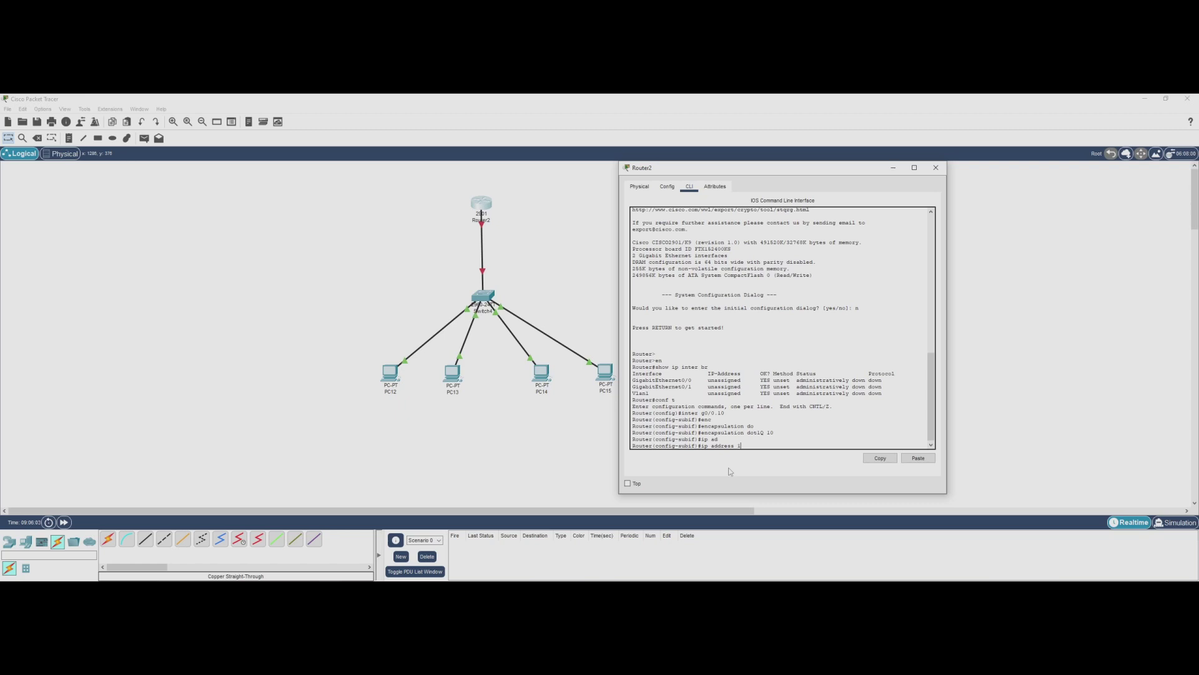
type(".1.0.1 255.255.255.0")
key("Return")
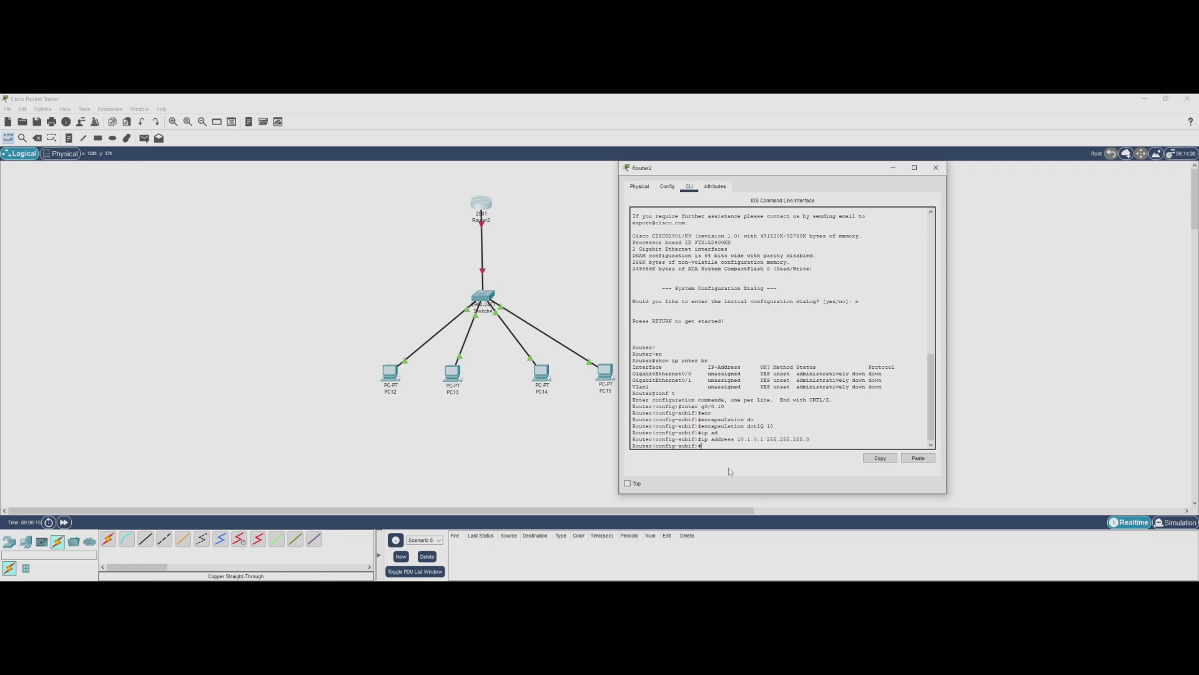
type("ex")
key("Return")
key("Return")
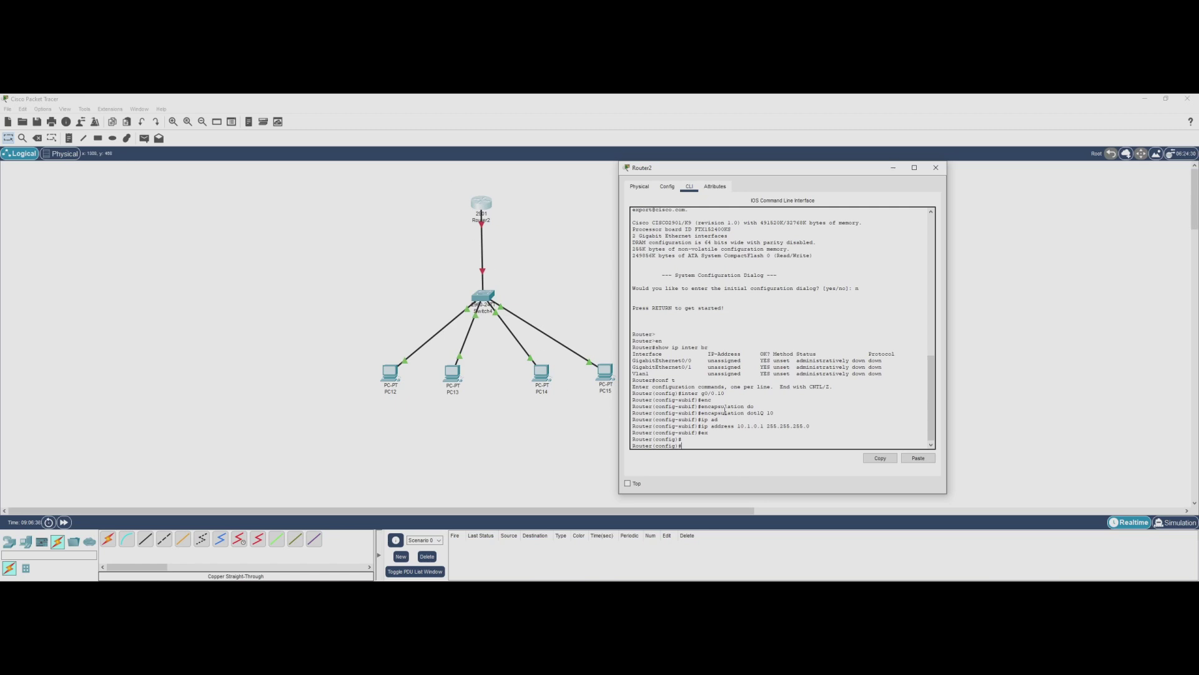
type("inter g0/0.20")
- Create subinterface g0/0.20 and set its encapsulation to dot1Q VLAN 20
key("Return")
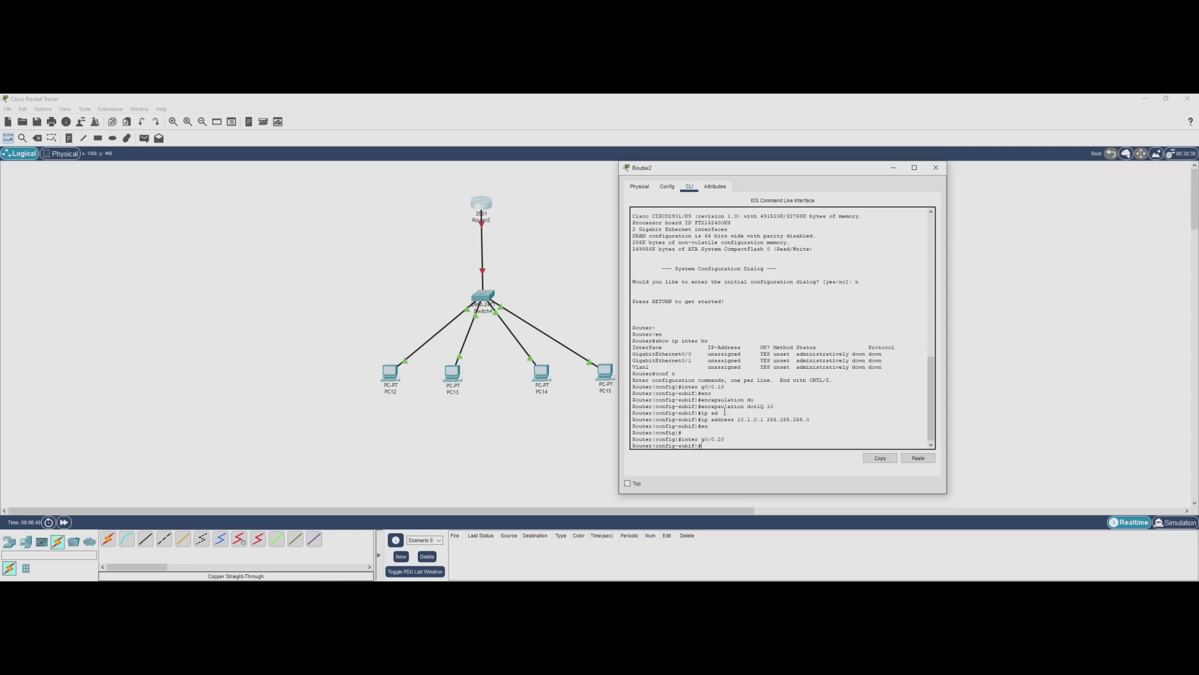
type("enca")
key("Tab")
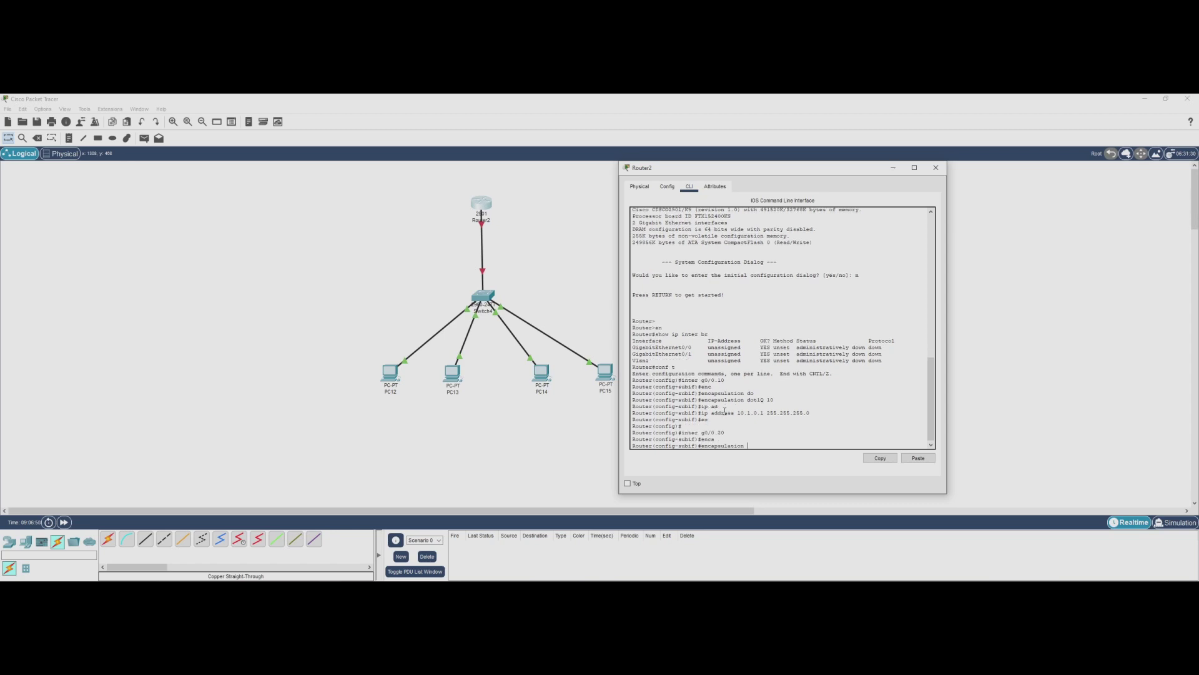
type("do")
key("Tab")
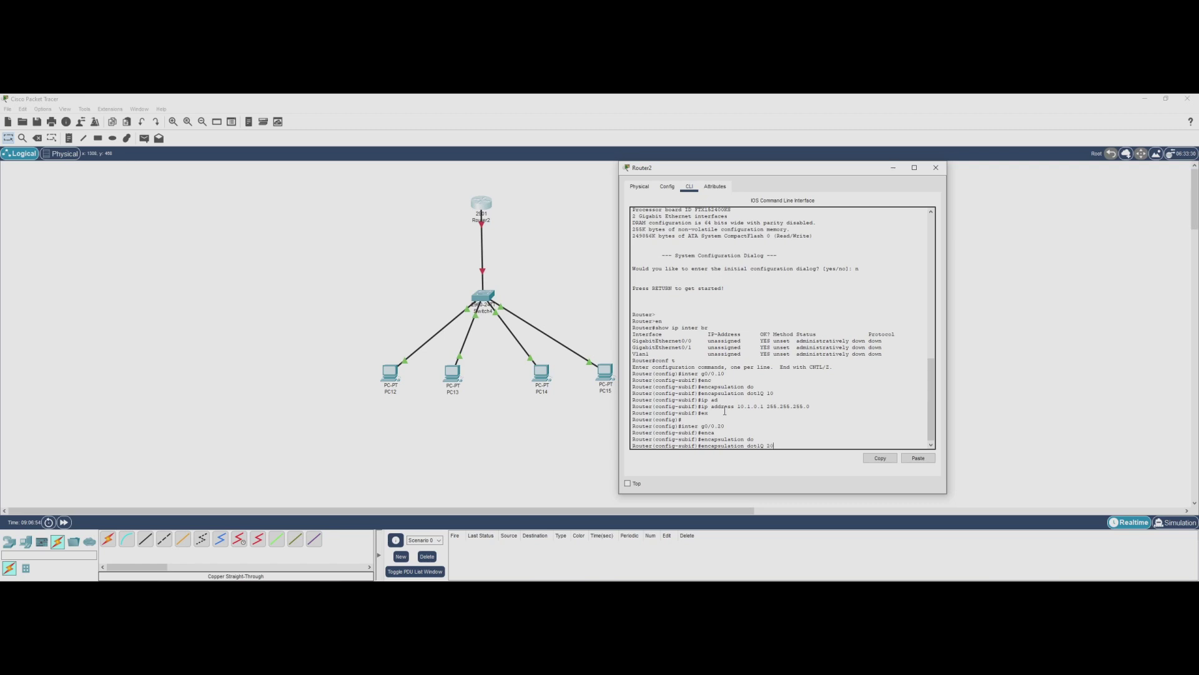
key("Return")
- Give g0/0.20 the address 10.2.0.1 255.255.255.0 and exit the subinterface
type("ip")
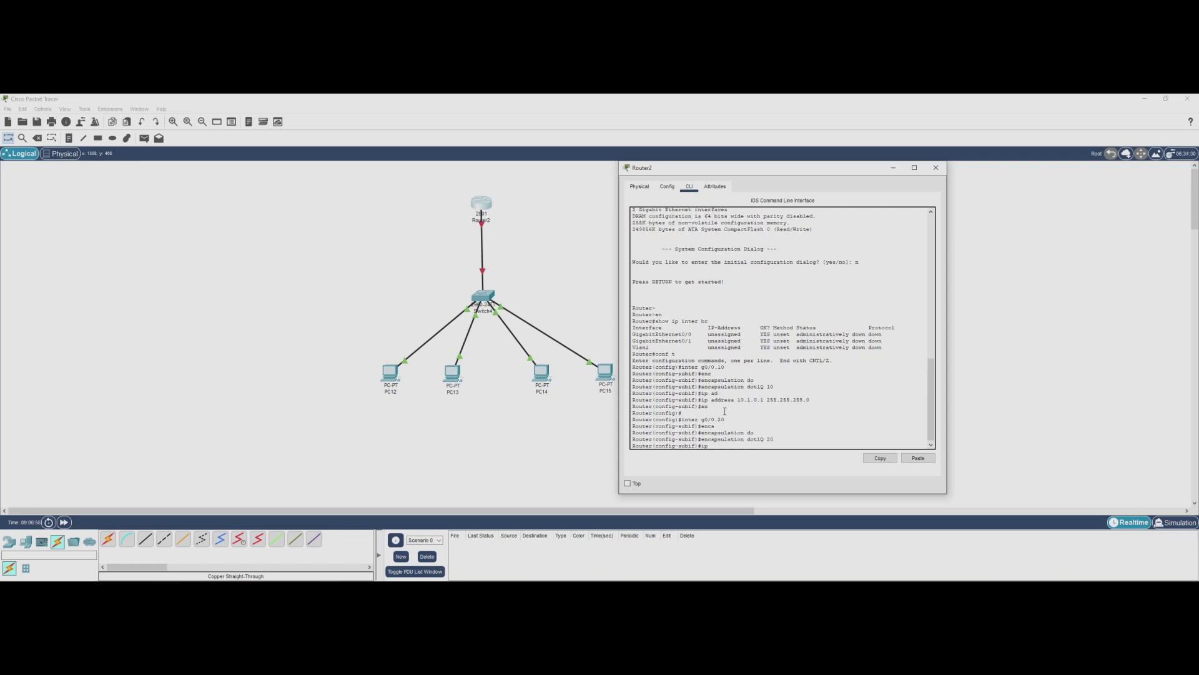
type(" ad")
key("Tab")
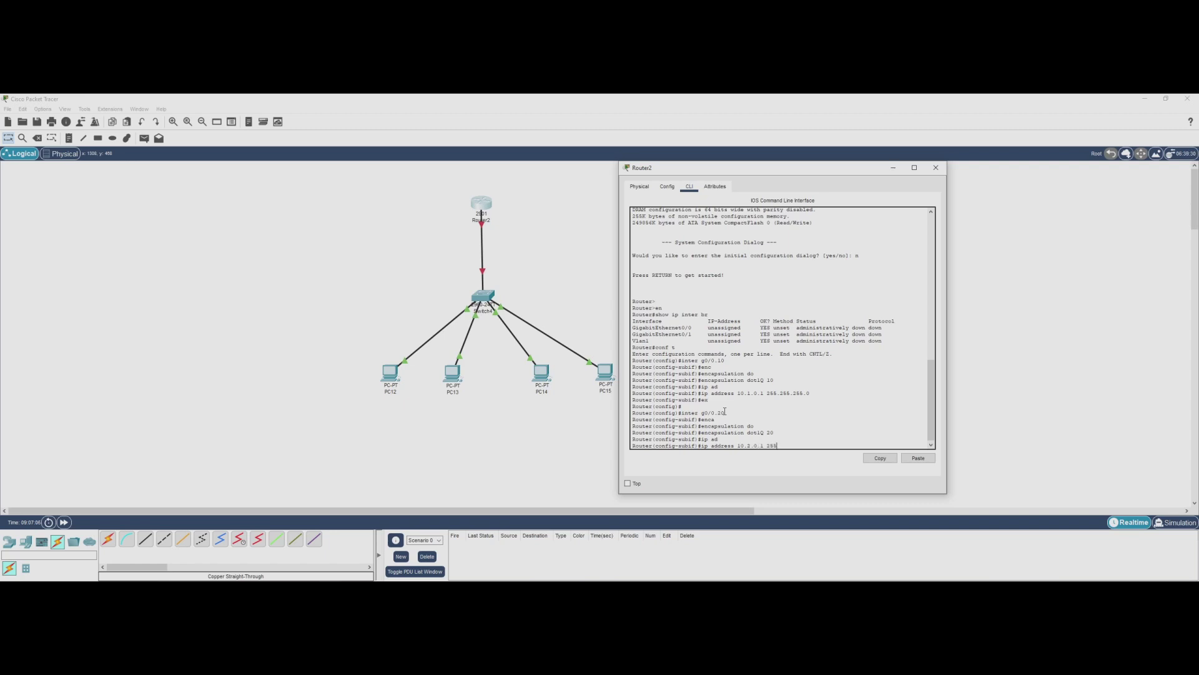
type("5.255.0")
key("Return")
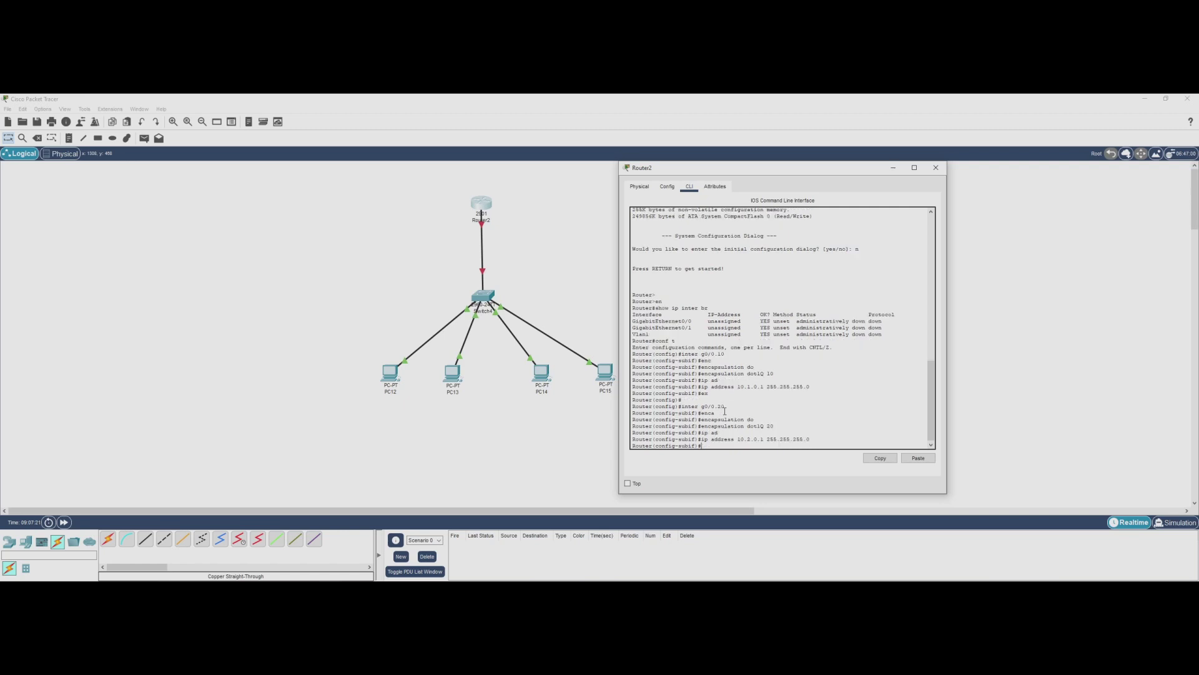
type("ex")
key("Return")
key("Return")
key("Return")
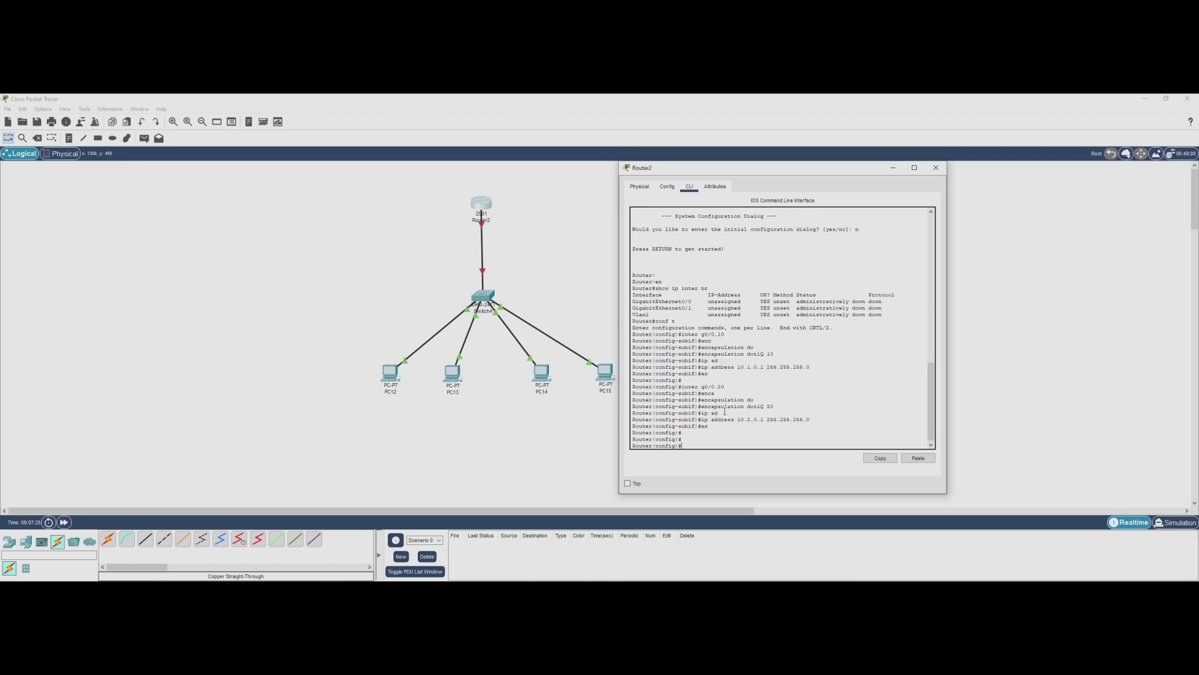
- Return to privileged mode and run show ip interface brief on Router2
type("ex")
key("Return")
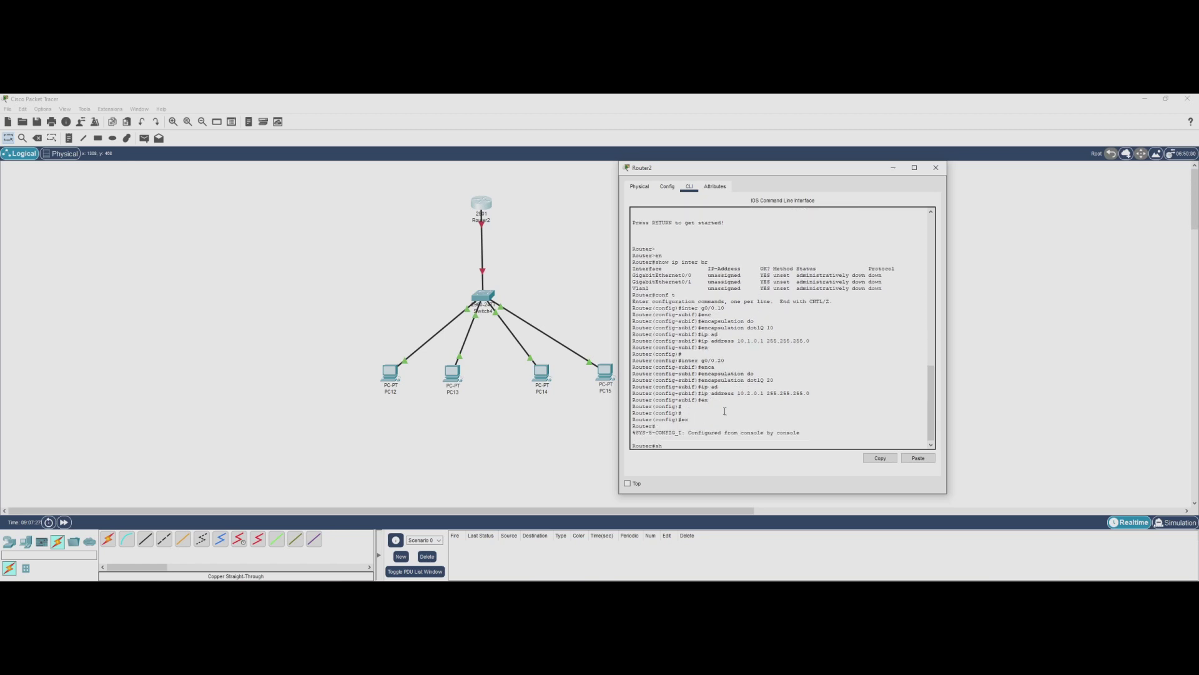
type("nter br")
key("Tab")
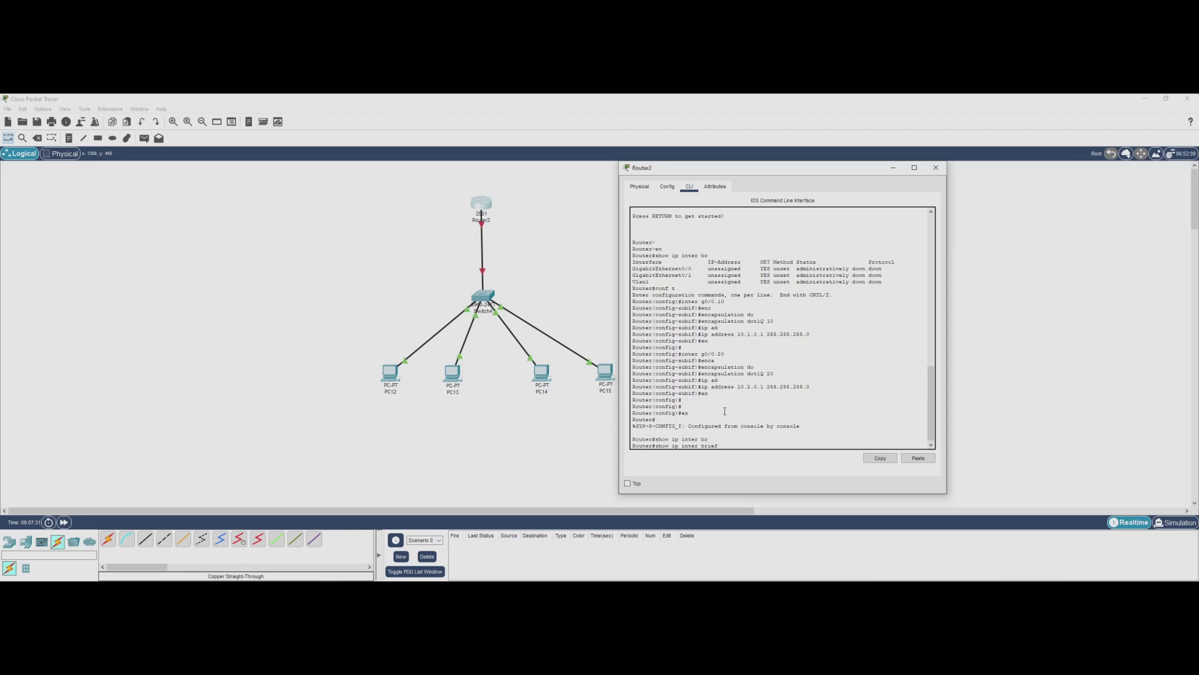
key("Return")
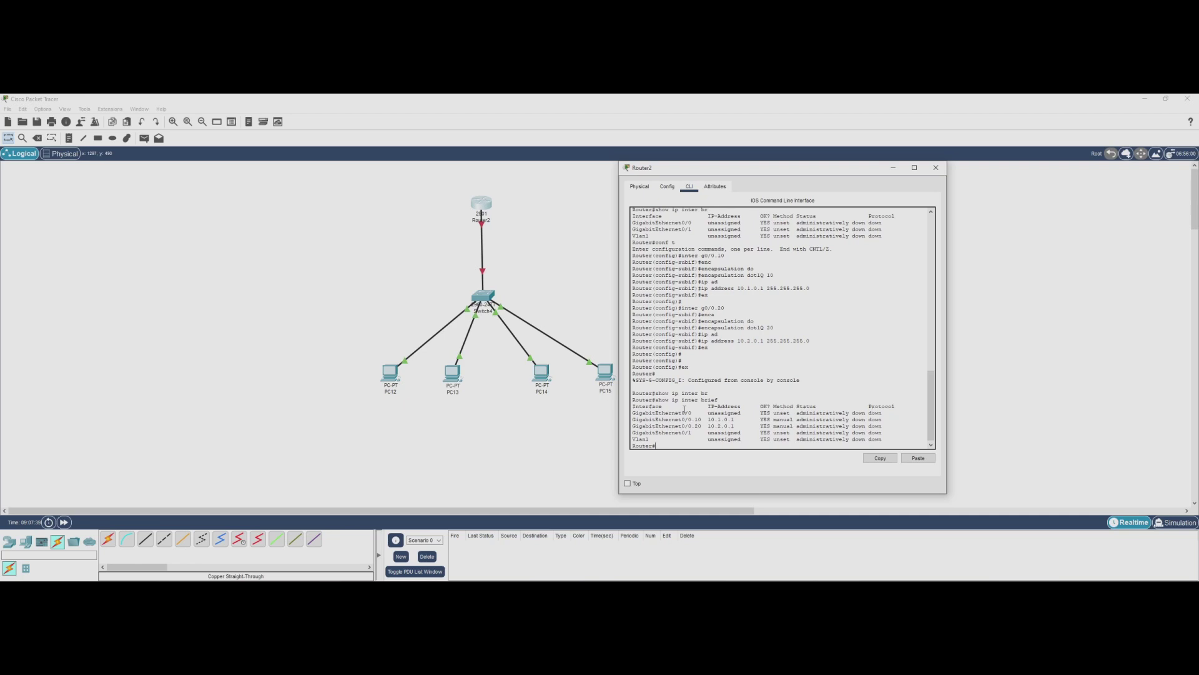
- Review the rows for g0/0.10 at 10.1.0.1 and g0/0.20 at 10.2.0.1
left_click_drag(632, 414, 739, 420)
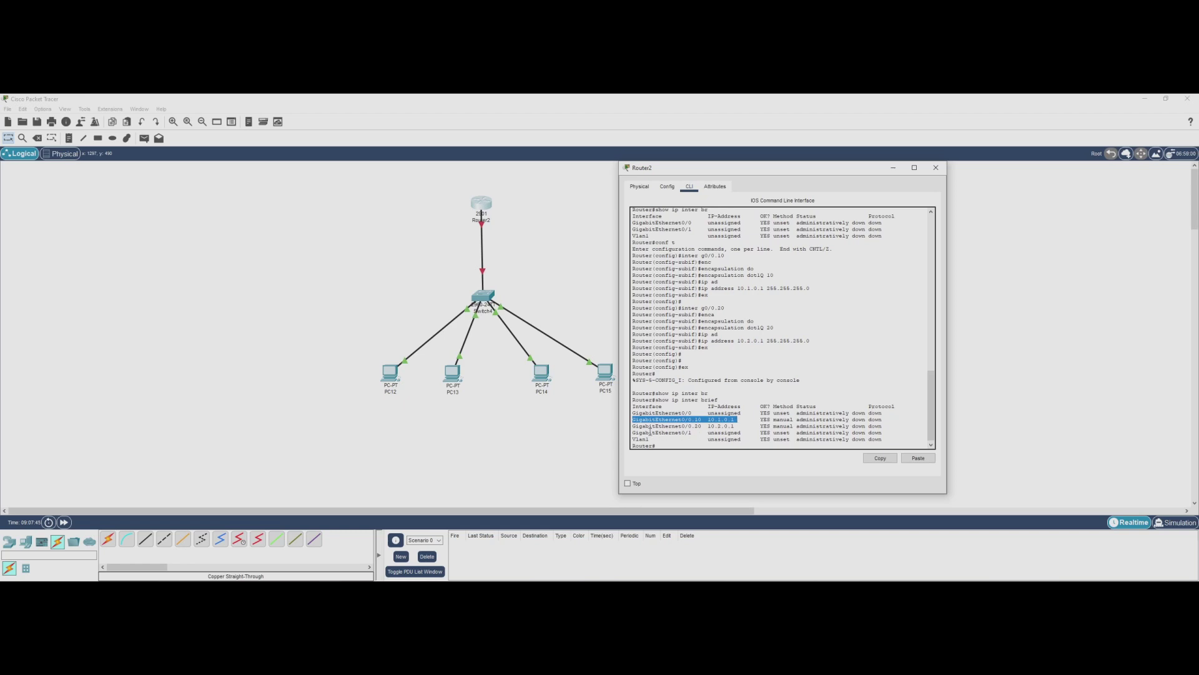
left_click_drag(633, 428, 739, 428)
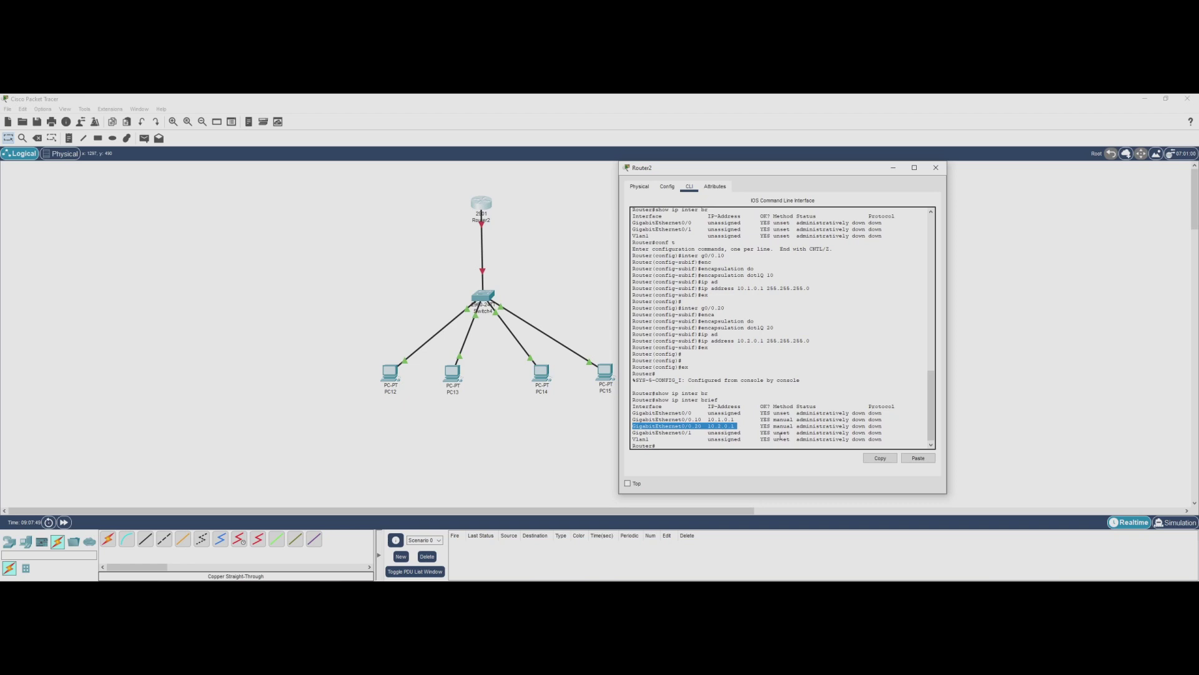
left_click(691, 447)
- Bring up Router2's GigabitEthernet0/0 with no shutdown
type("conf t")
key("Return")
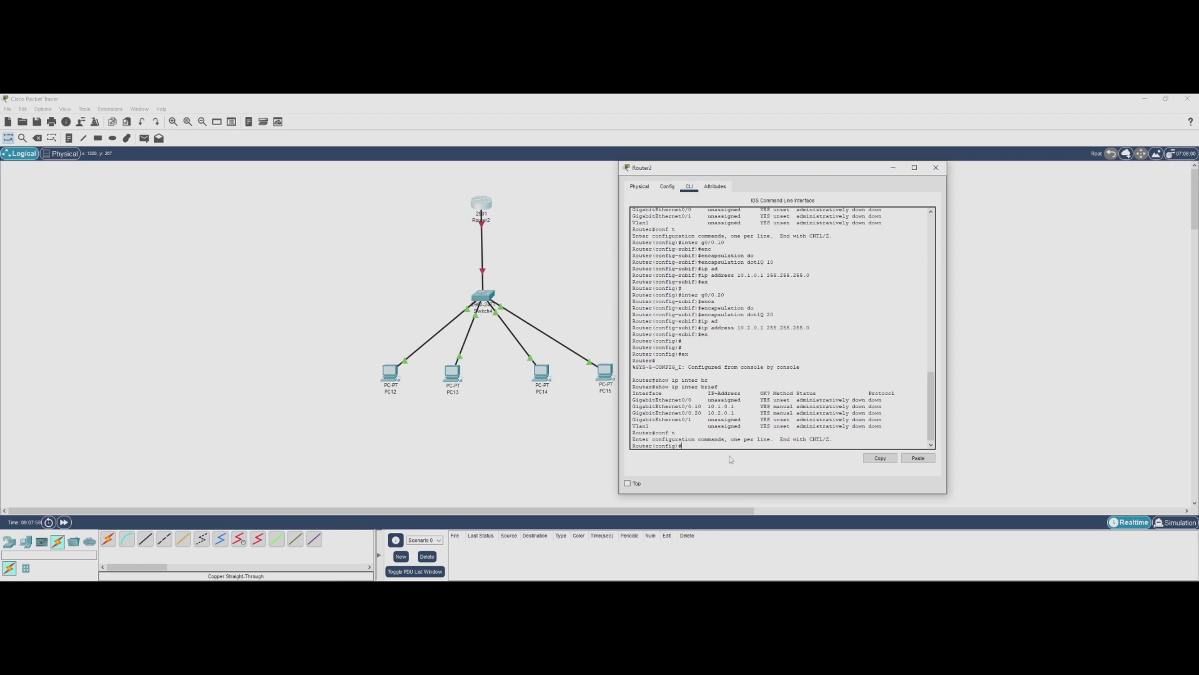
type("inter g0/0")
key("Return")
type("no shut")
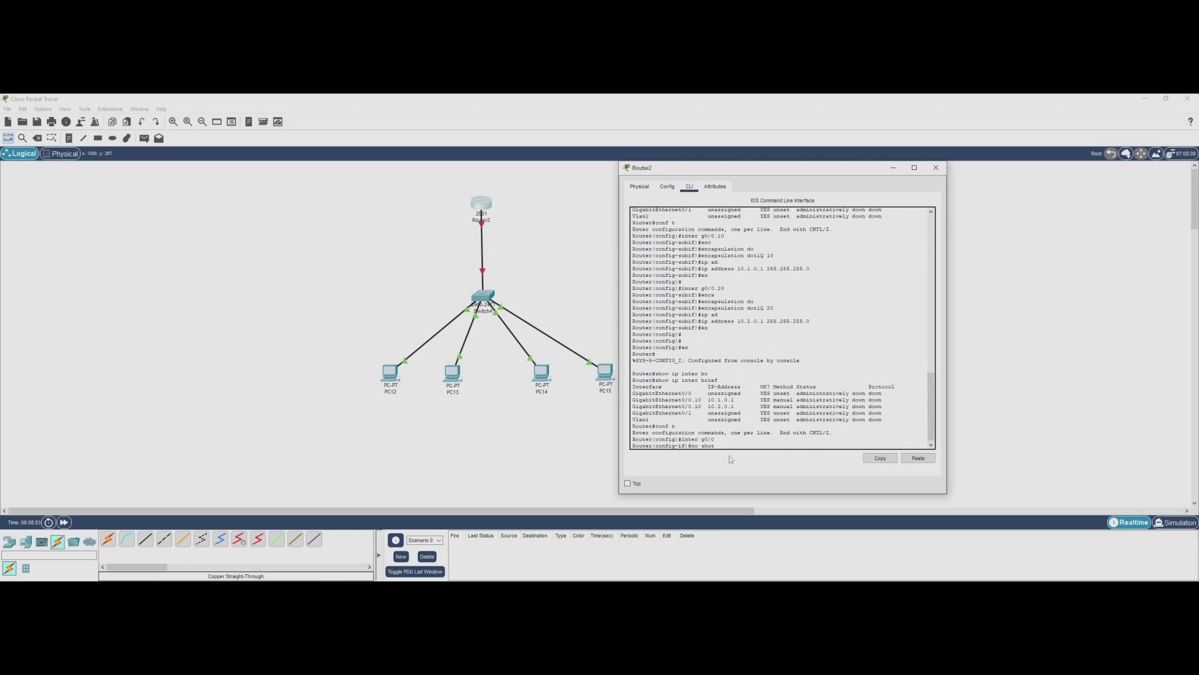
key("Return")
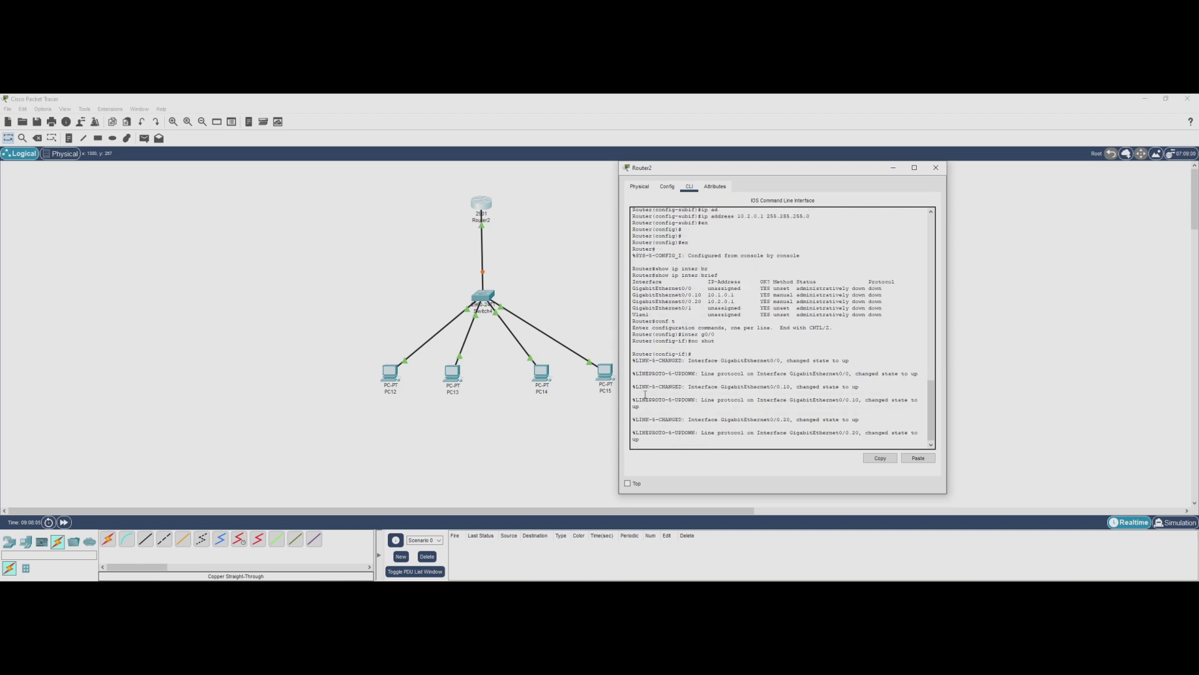
- Confirm subinterfaces 0.10 and 0.20 report up, leave configuration, and close Router2's window
left_click_drag(637, 403, 905, 401)
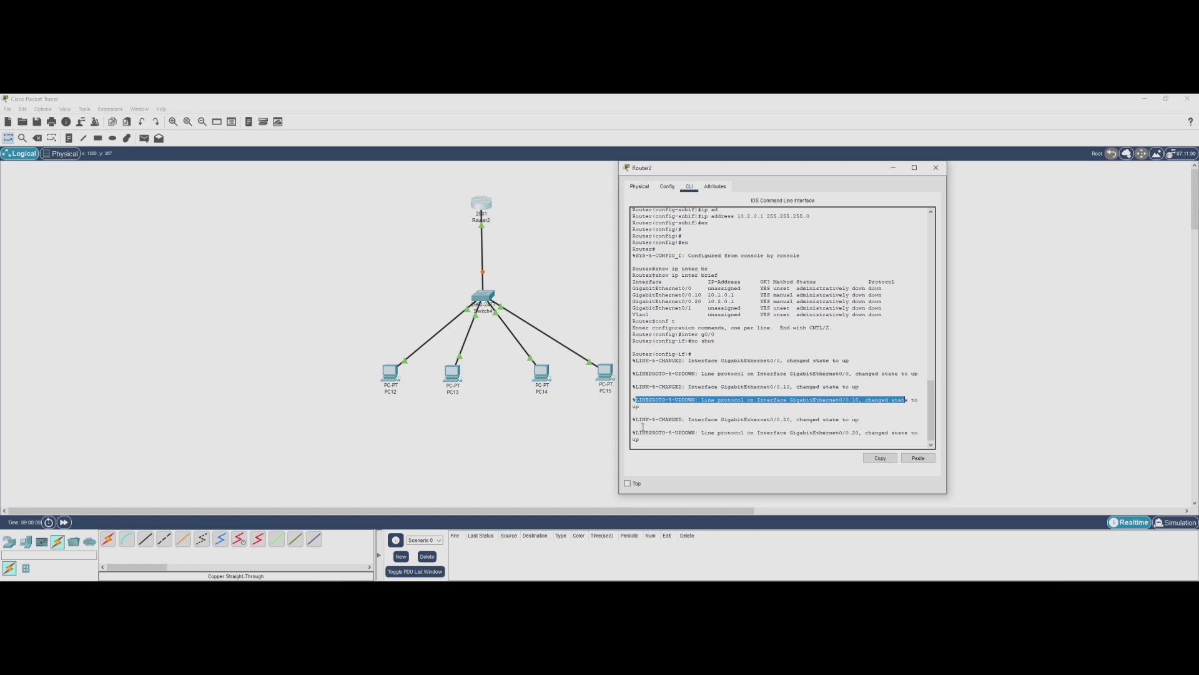
left_click_drag(635, 419, 860, 419)
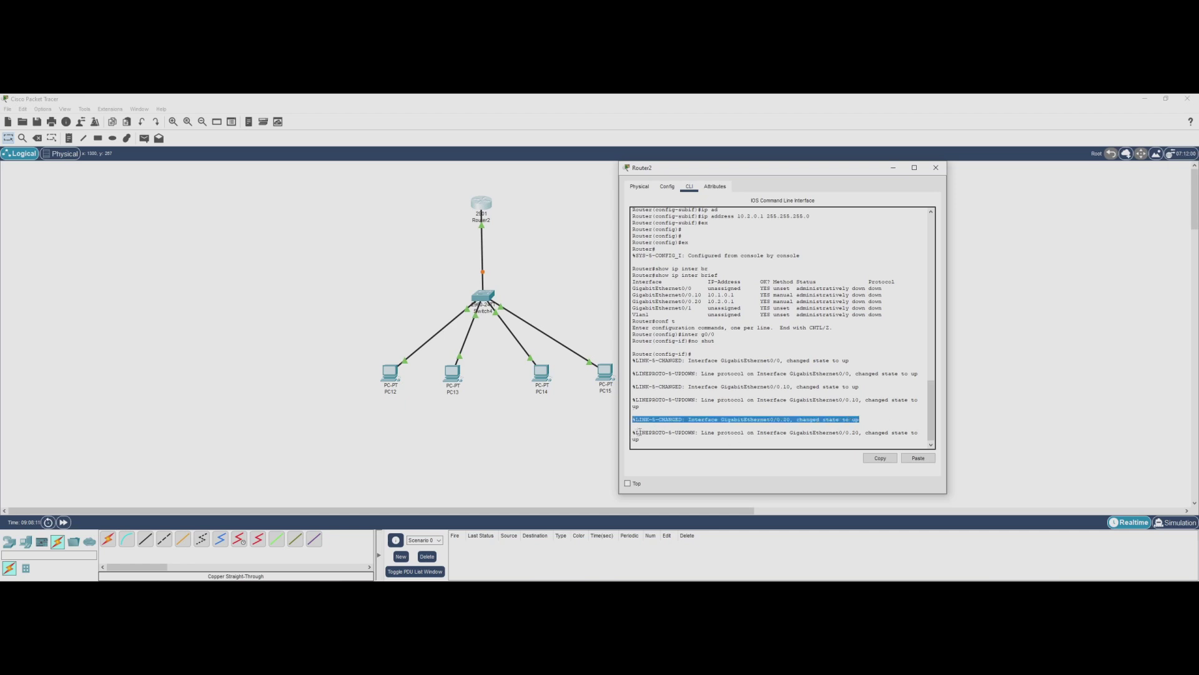
left_click_drag(633, 433, 830, 442)
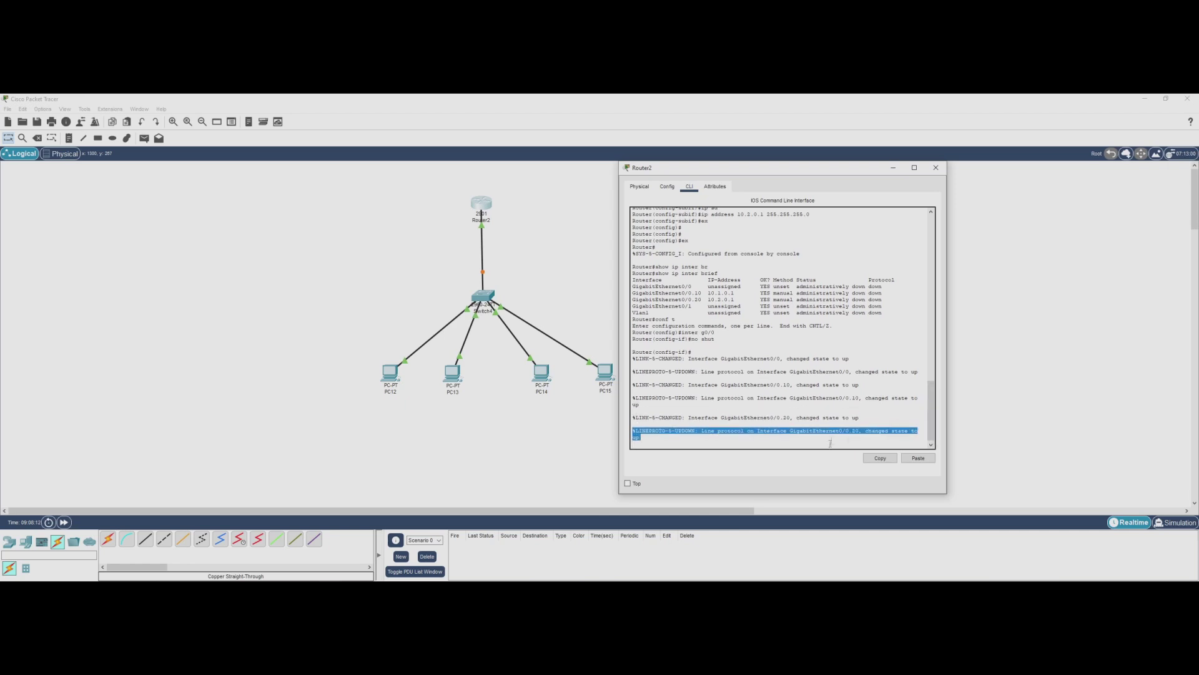
left_click(786, 443)
key("Return")
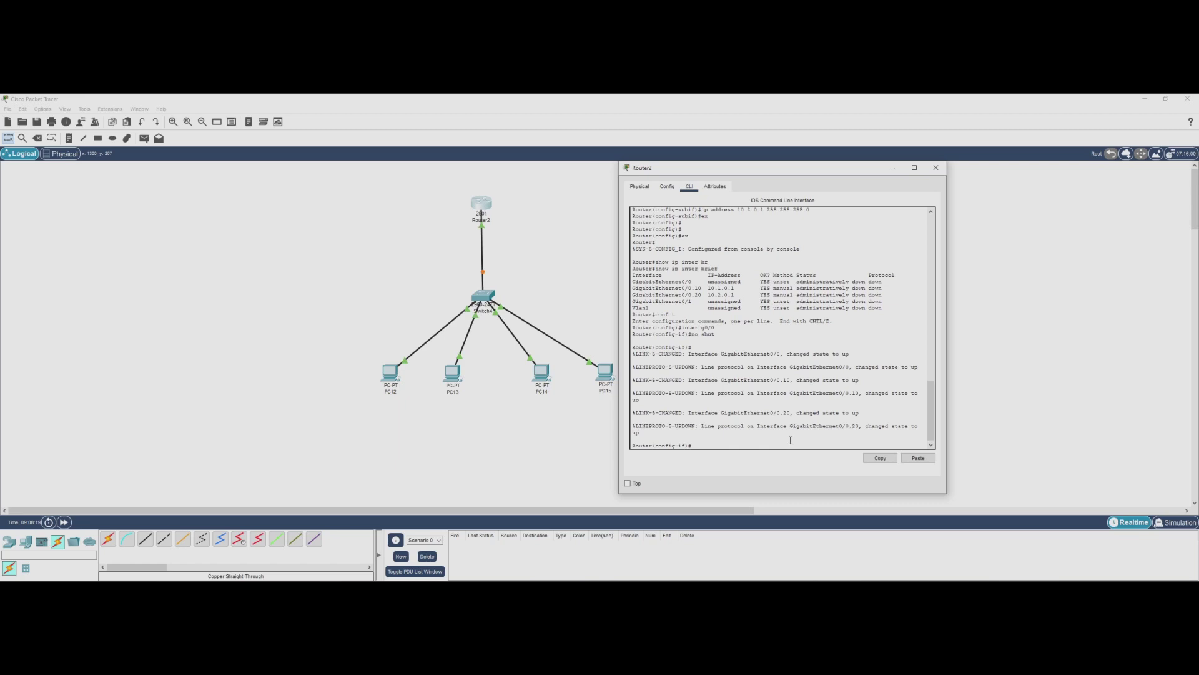
key("Return")
key("Return")
key("Return")
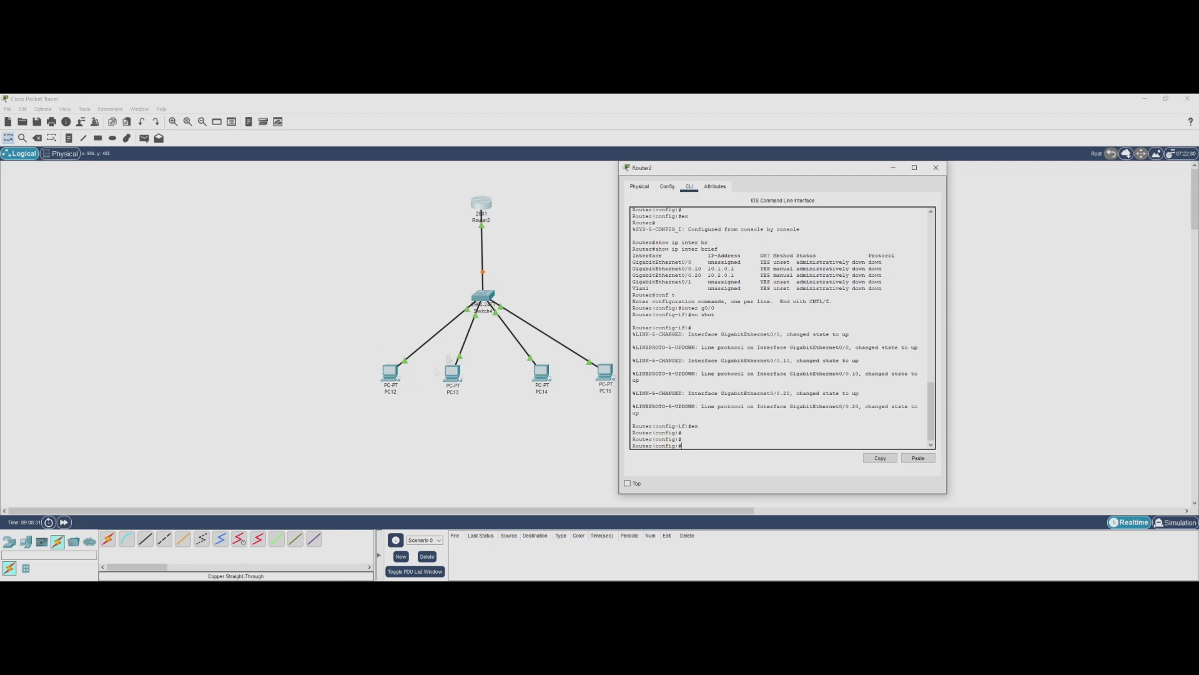
left_click(936, 167)
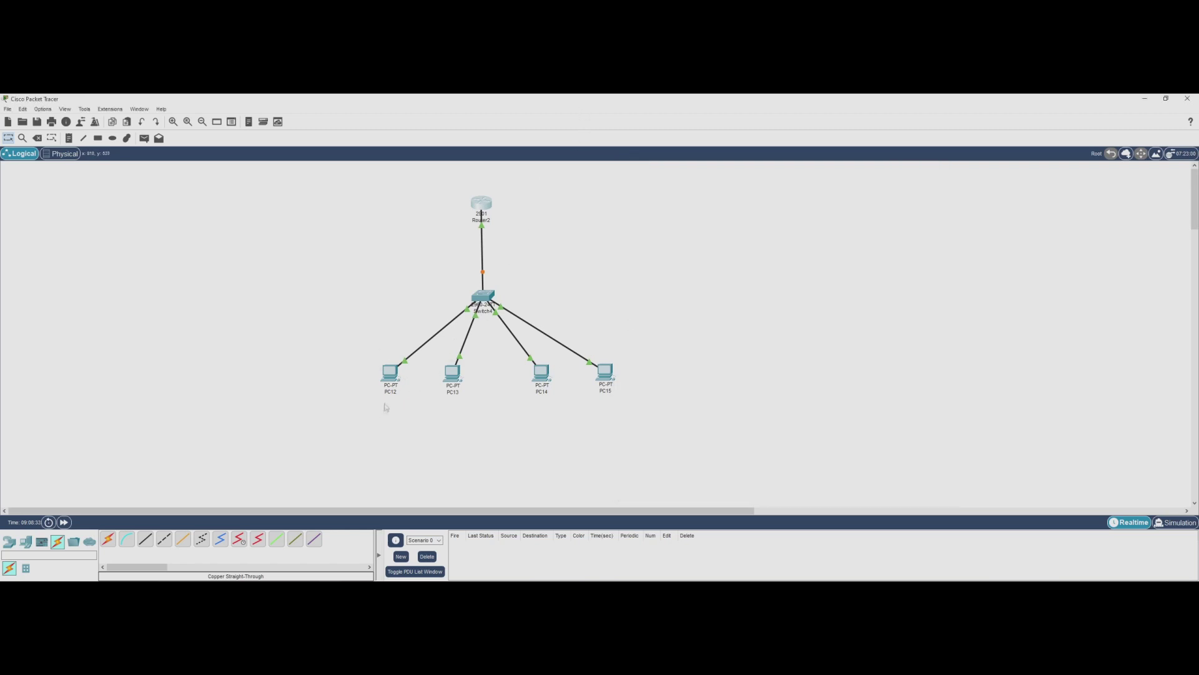
- Open PC12's Desktop IP Configuration settings
left_click(391, 373)
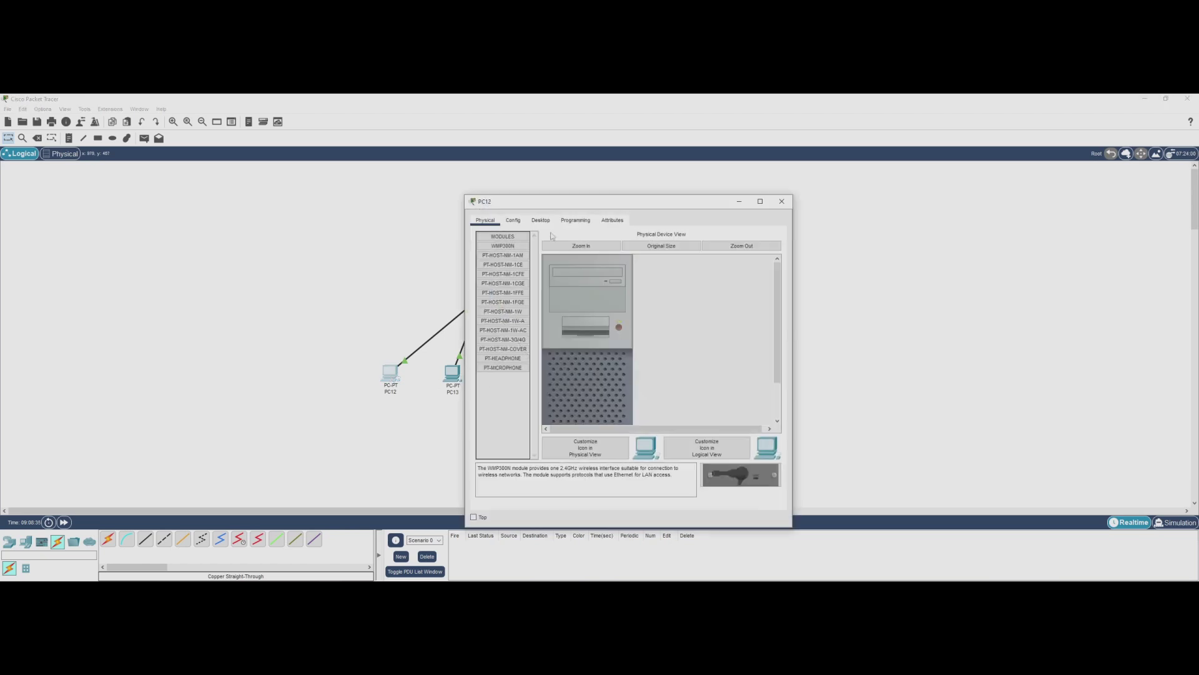
left_click_drag(589, 209, 744, 174)
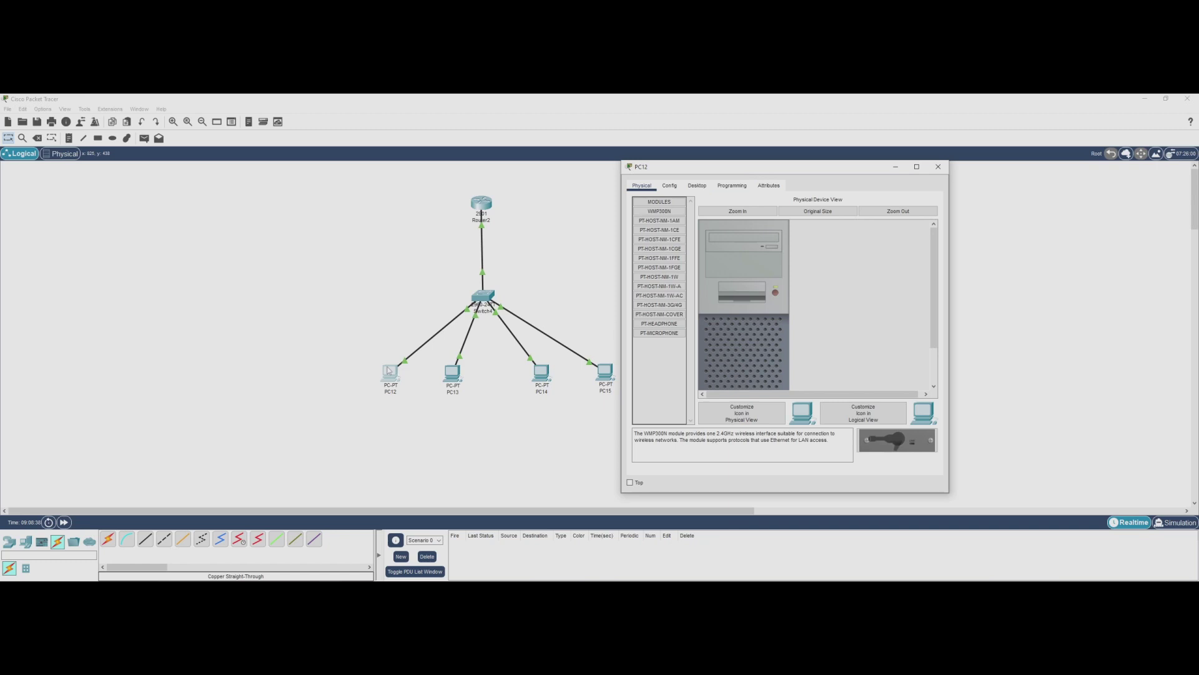
left_click(697, 186)
left_click(672, 241)
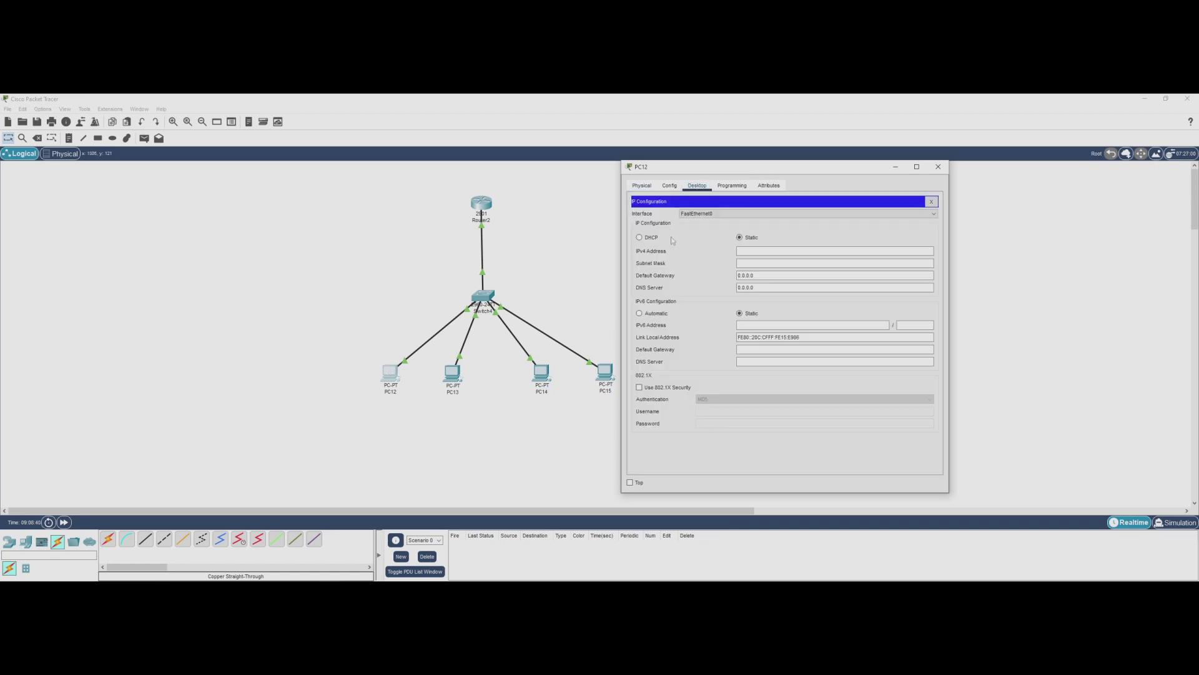
- Set PC12 to 10.1.0.100, mask 255.255.255.0, gateway 10.1.0.1, DNS 8.8.4.4
left_click(749, 249)
left_click(749, 251)
type("10.1.0.100")
key("Tab")
type("255.255")
key("Tab")
type("10.1")
key("Tab")
type("8.8.4.4")
left_click(939, 166)
- Open PC13's Desktop IP Configuration settings
left_click(454, 375)
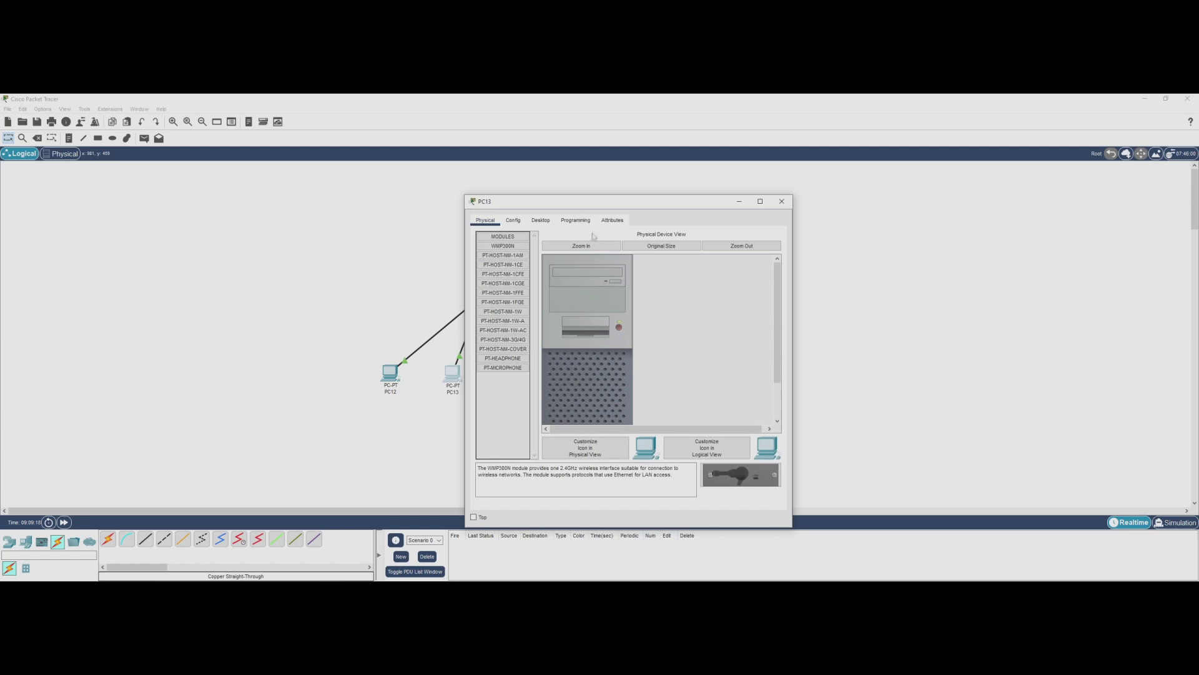
left_click_drag(593, 200, 765, 174)
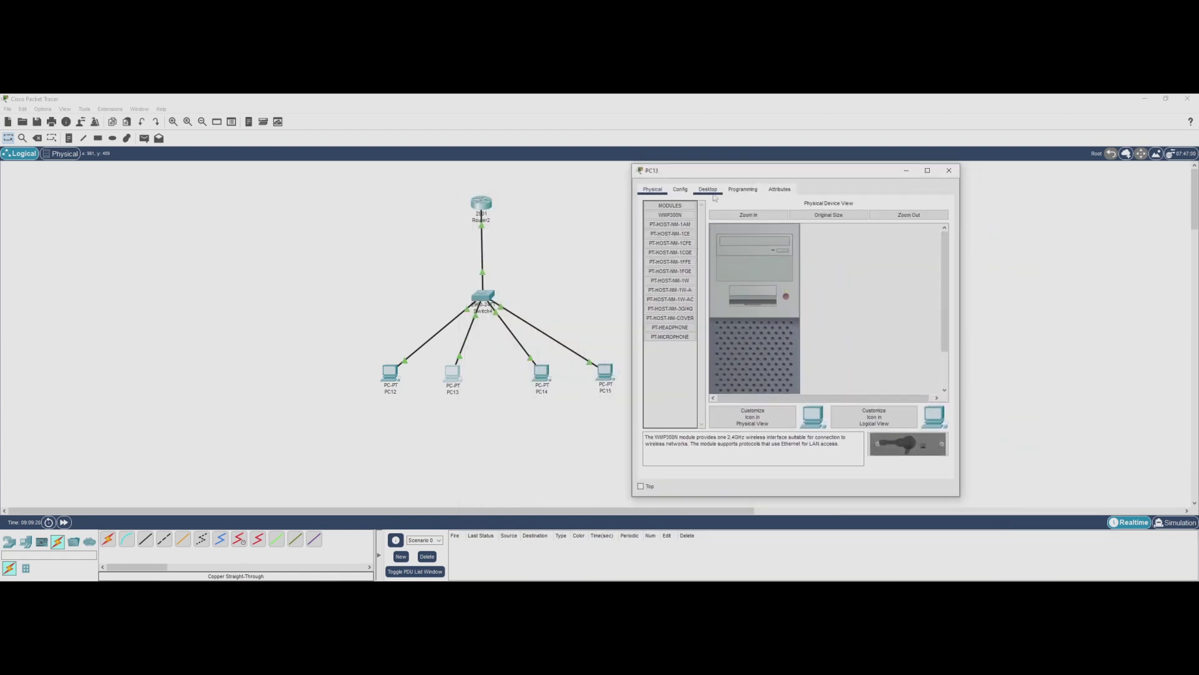
left_click(708, 189)
left_click(683, 228)
- Set PC13 to 10.1.0.200, mask 255.255.255.0, gateway 10.1.0.1, DNS 8.8.4.4, then close it
left_click(768, 255)
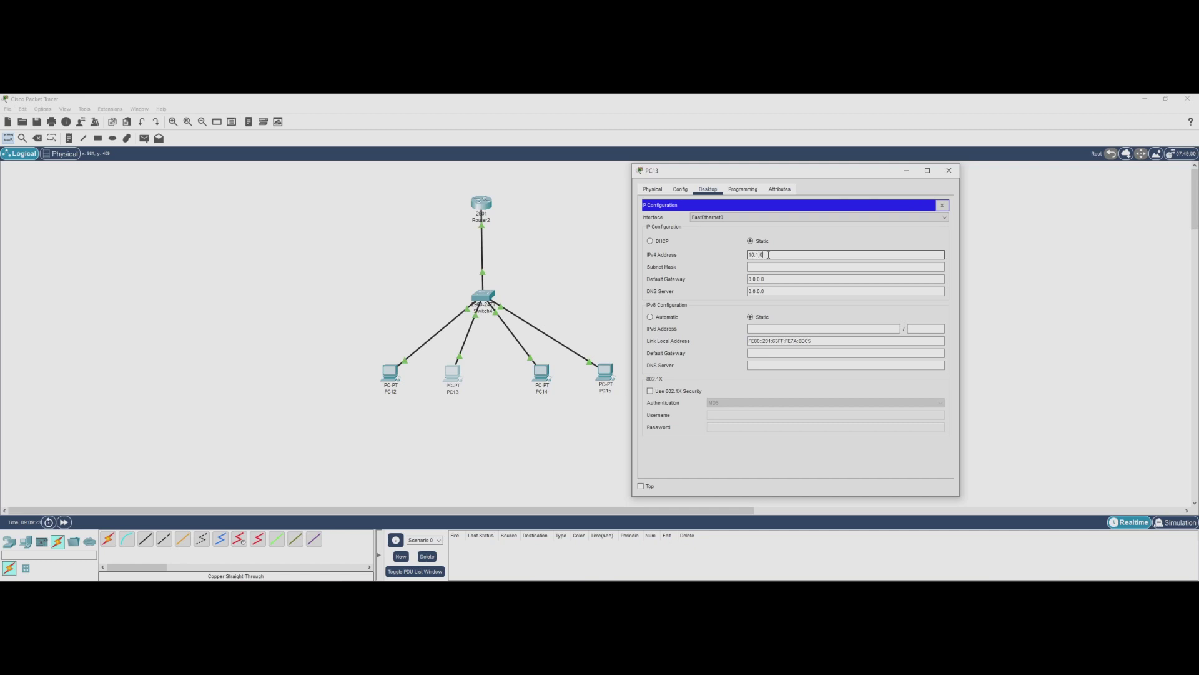
key("Tab")
type("255.255.255.0")
key("Tab")
type("10.1.0")
key("Tab")
type("8.8.")
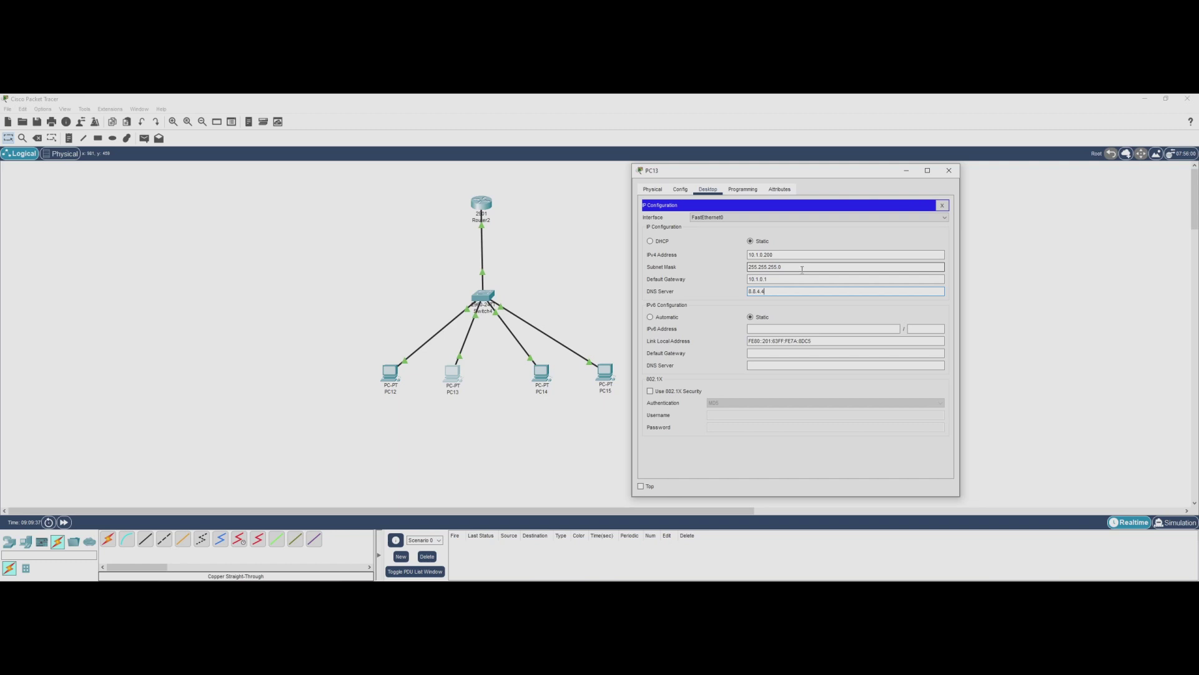
left_click(949, 170)
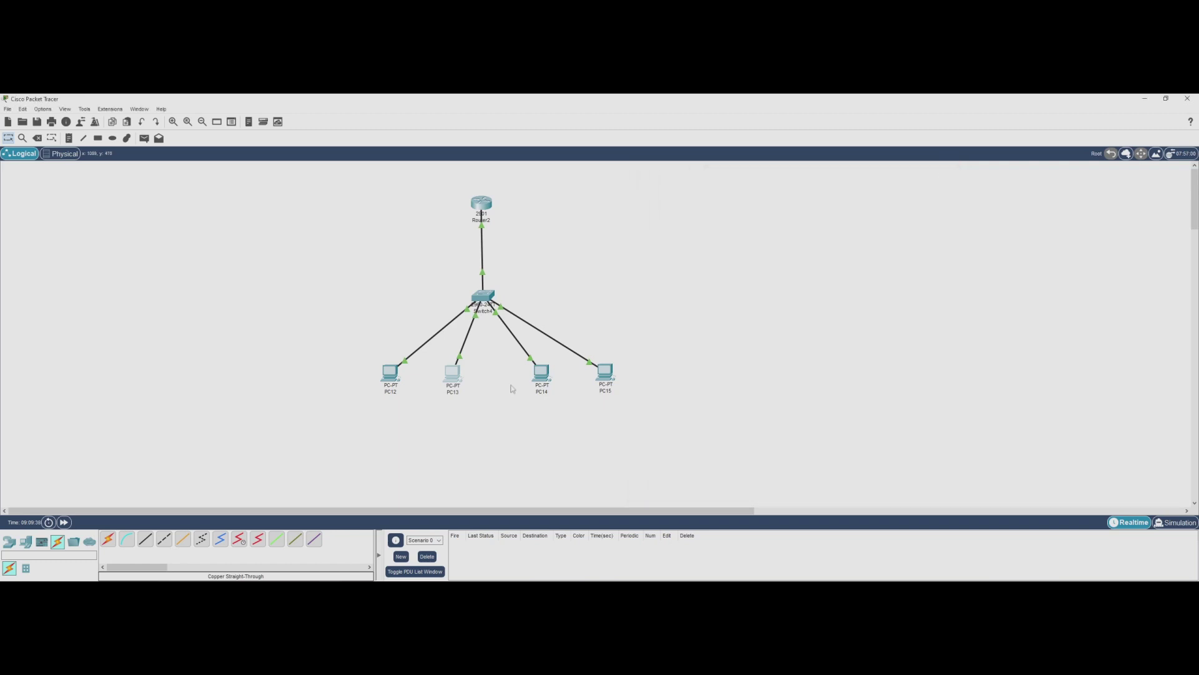
- Open PC14's Desktop IP Configuration settings
left_click(544, 375)
left_click_drag(661, 204, 836, 178)
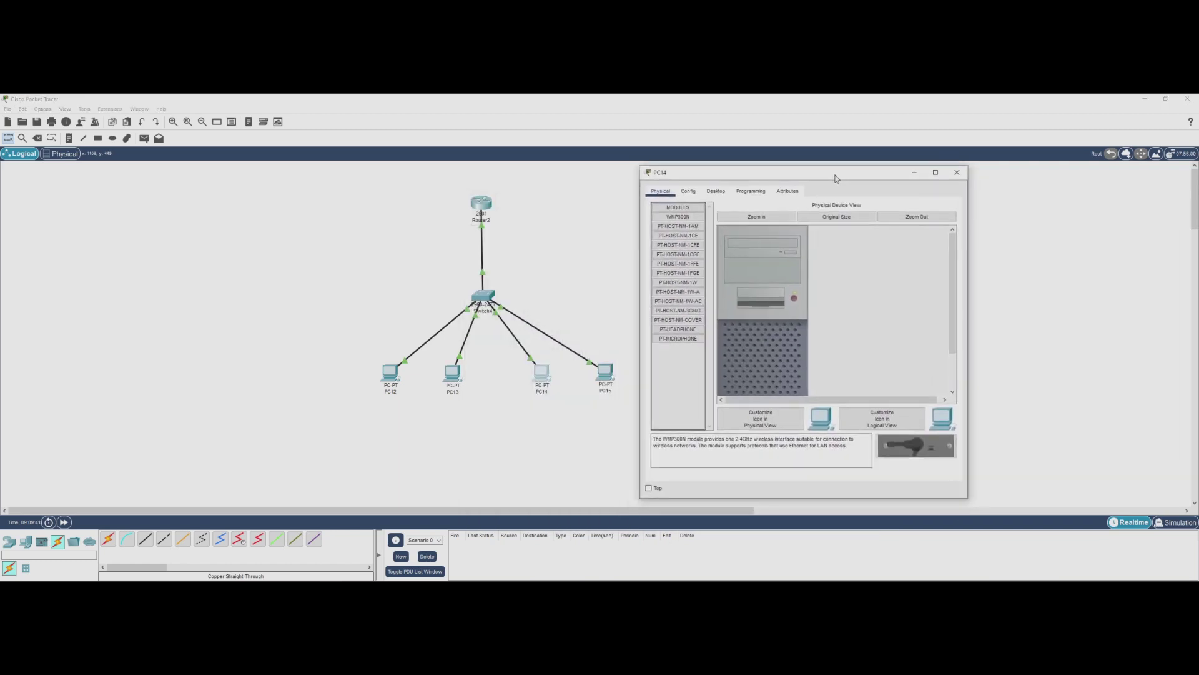
left_click(716, 191)
left_click(681, 229)
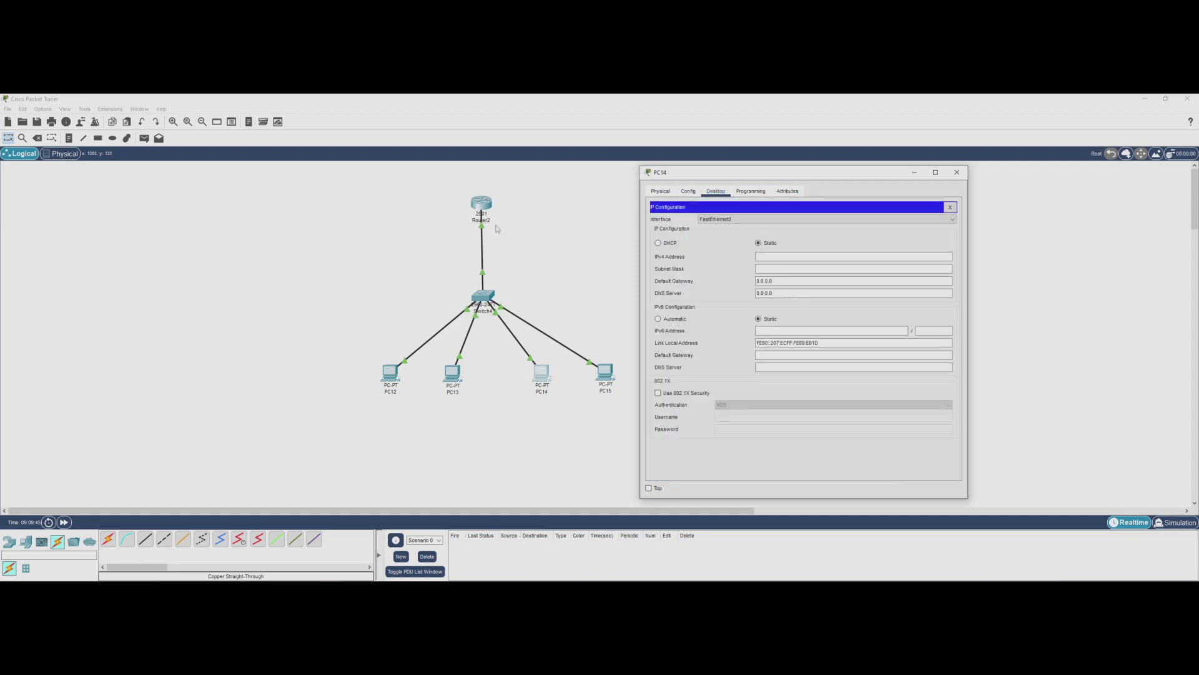
- Set PC14 to 10.2.0.100, mask 255.255.255.0, gateway 10.2.0.1, DNS 8.8.4.4, then close it
left_click(817, 257)
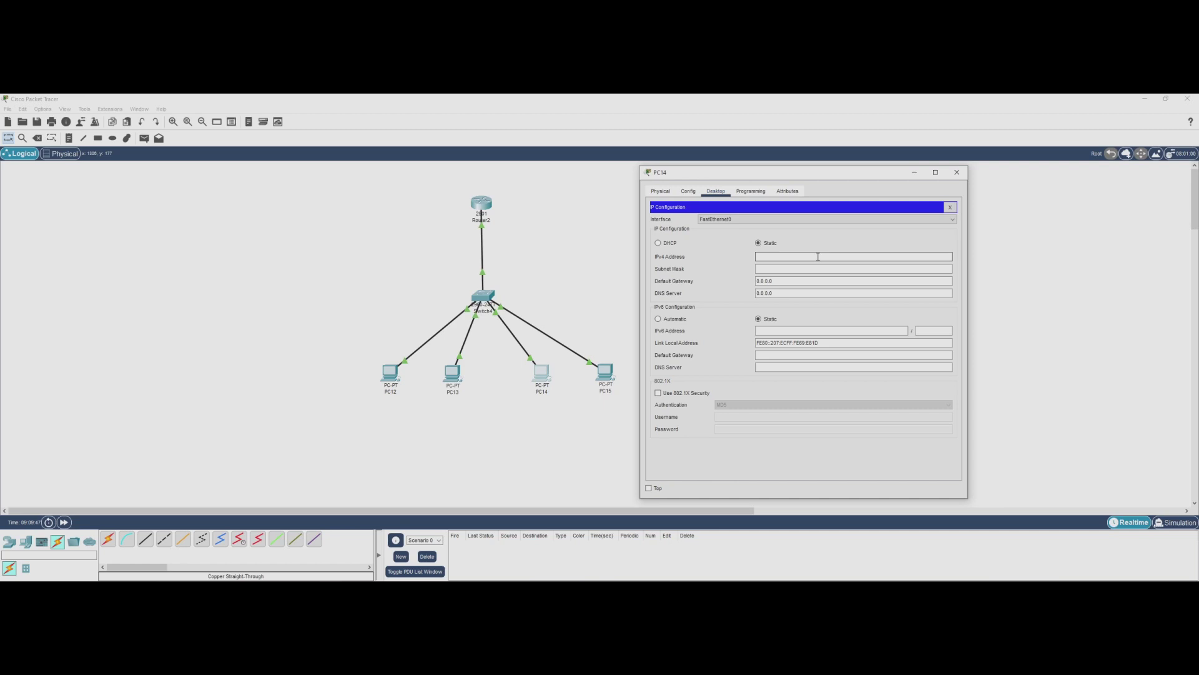
type("10")
type("255.255.255")
type(".0")
key("Tab")
type("10.2")
key("Tab")
type("8.8.")
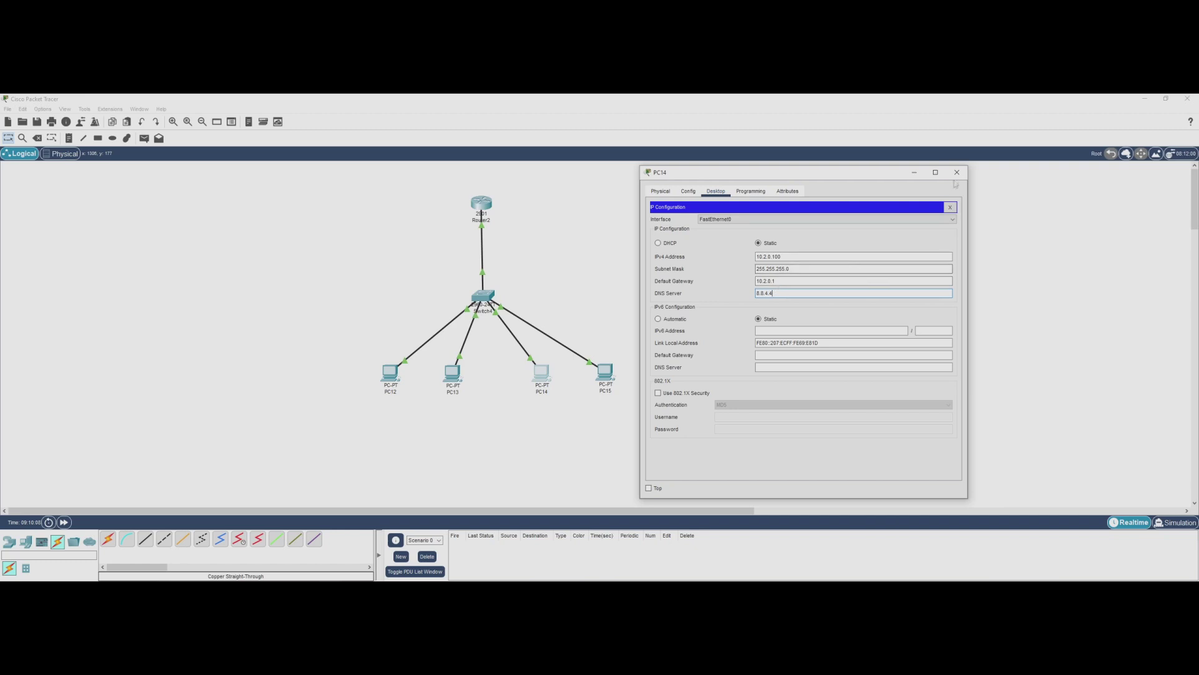
left_click(957, 172)
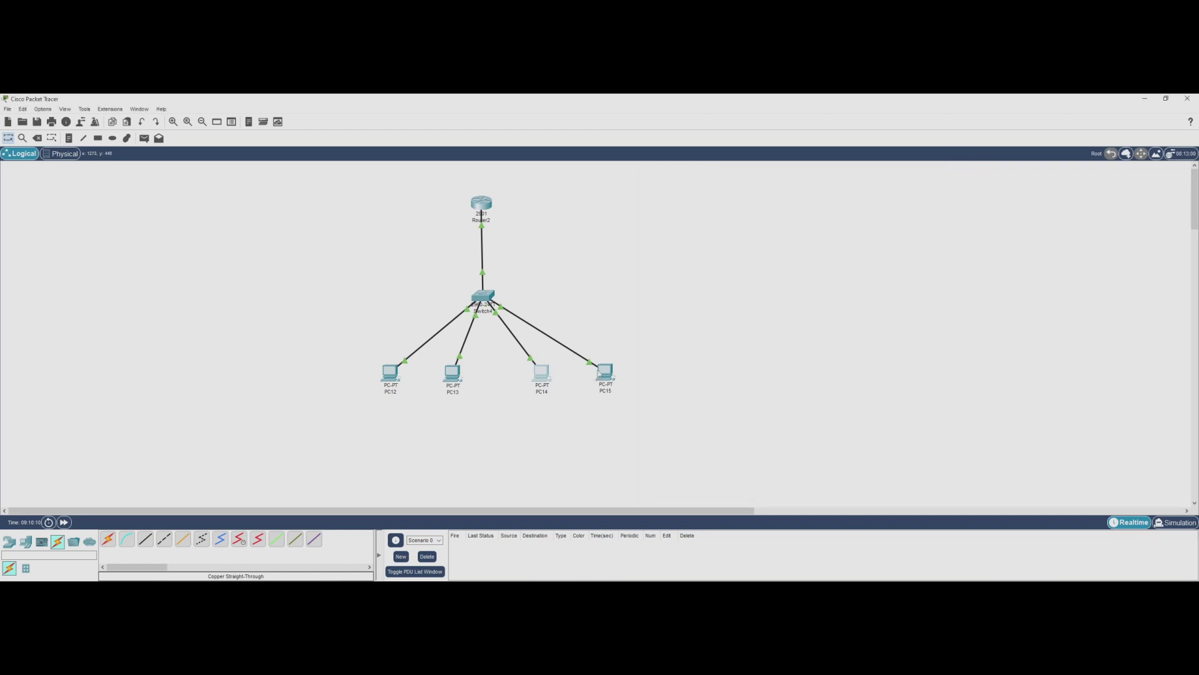
- Open PC15's Desktop IP Configuration settings
left_click(600, 373)
left_click(547, 220)
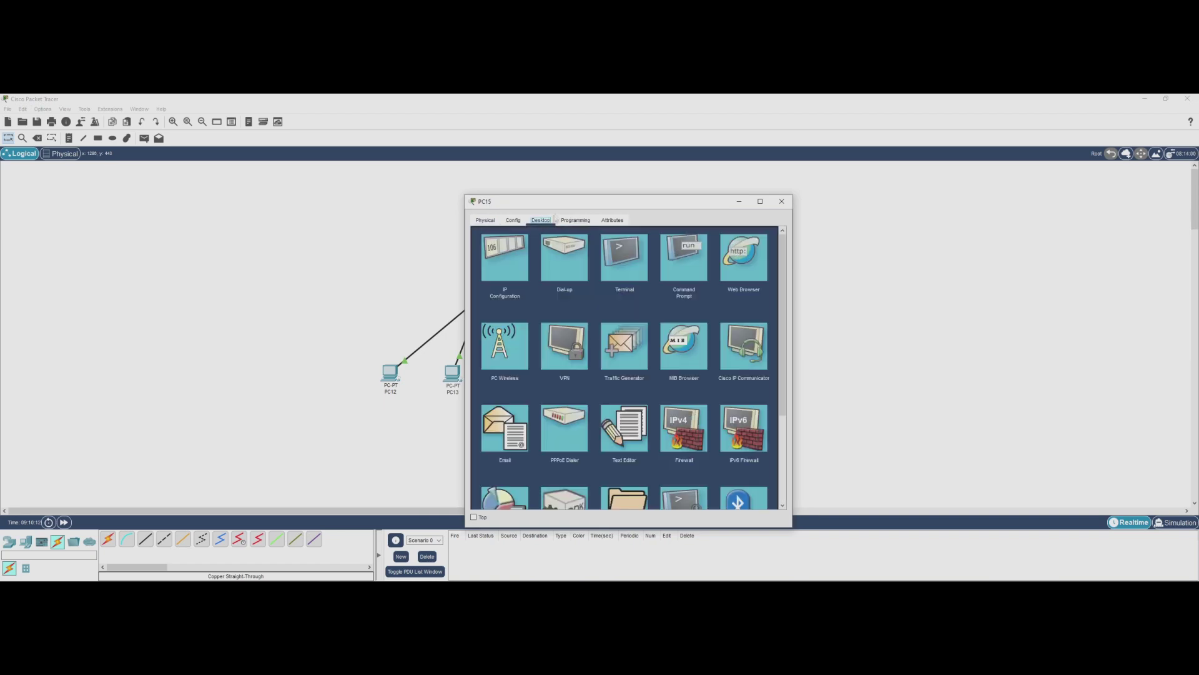
left_click_drag(561, 201, 744, 171)
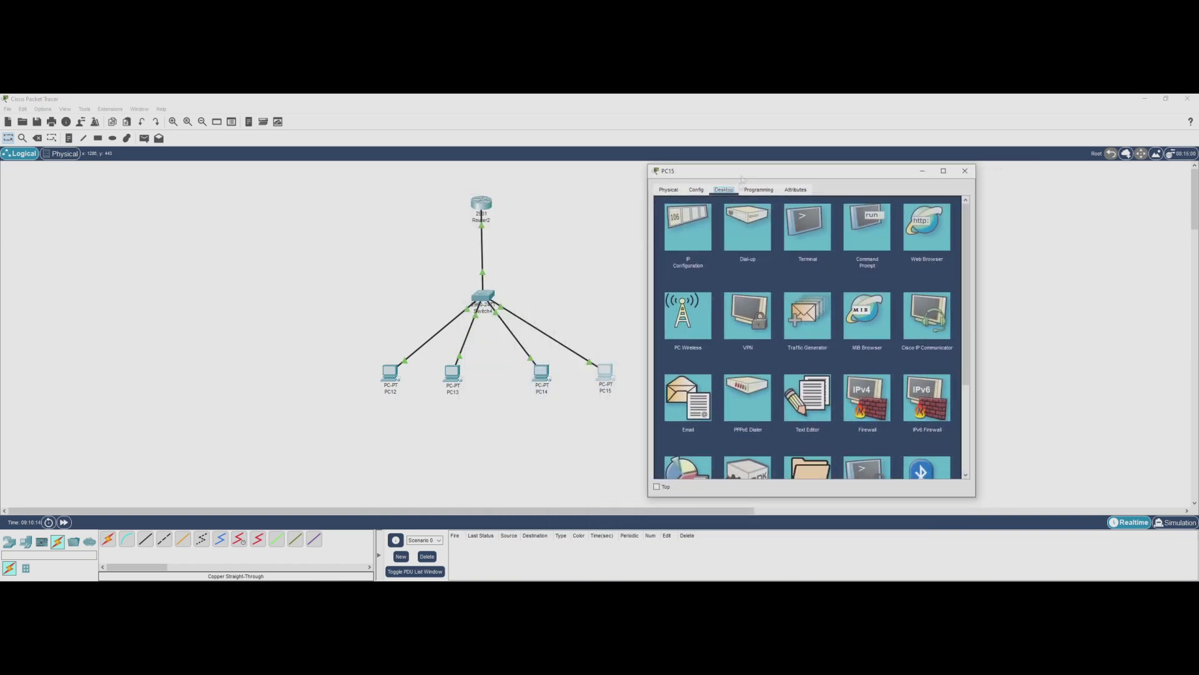
left_click(707, 250)
- Give PC15 static IP 10.2.0.200, mask 255.255.255.0, gateway 10.2.0.1 and DNS 8.8.4.4
left_click(788, 255)
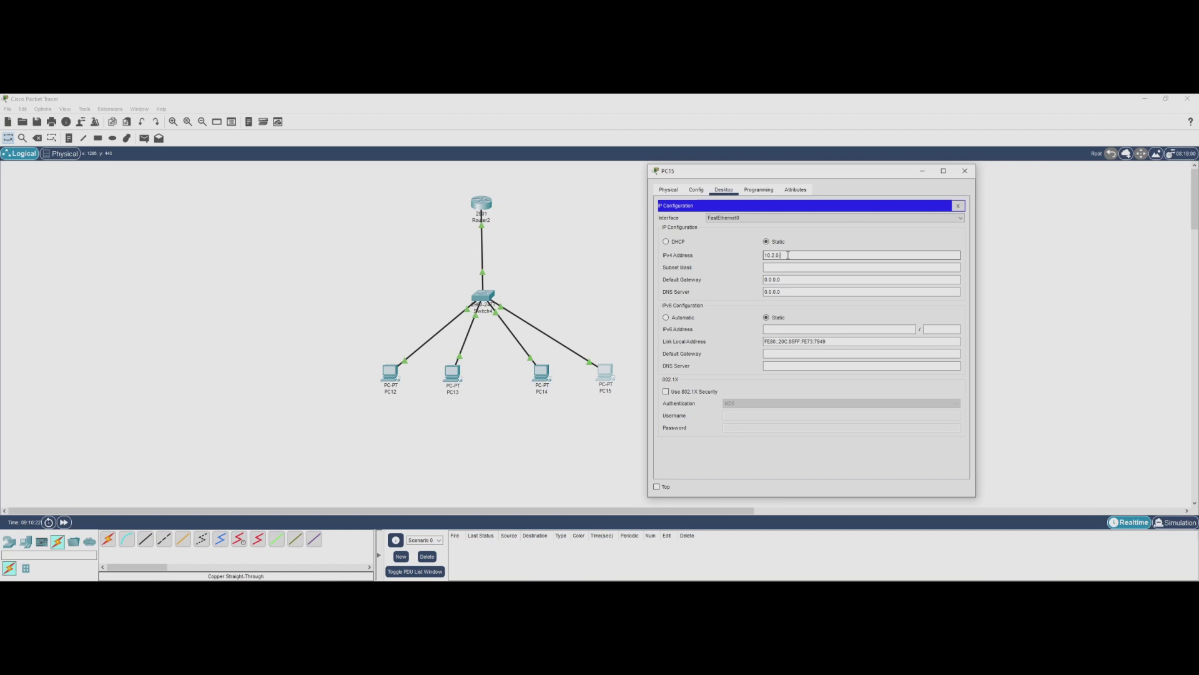
type("10.2.0.200")
key("Tab")
type("255.255.25")
key("Tab")
type("1")
key("Tab")
type("8")
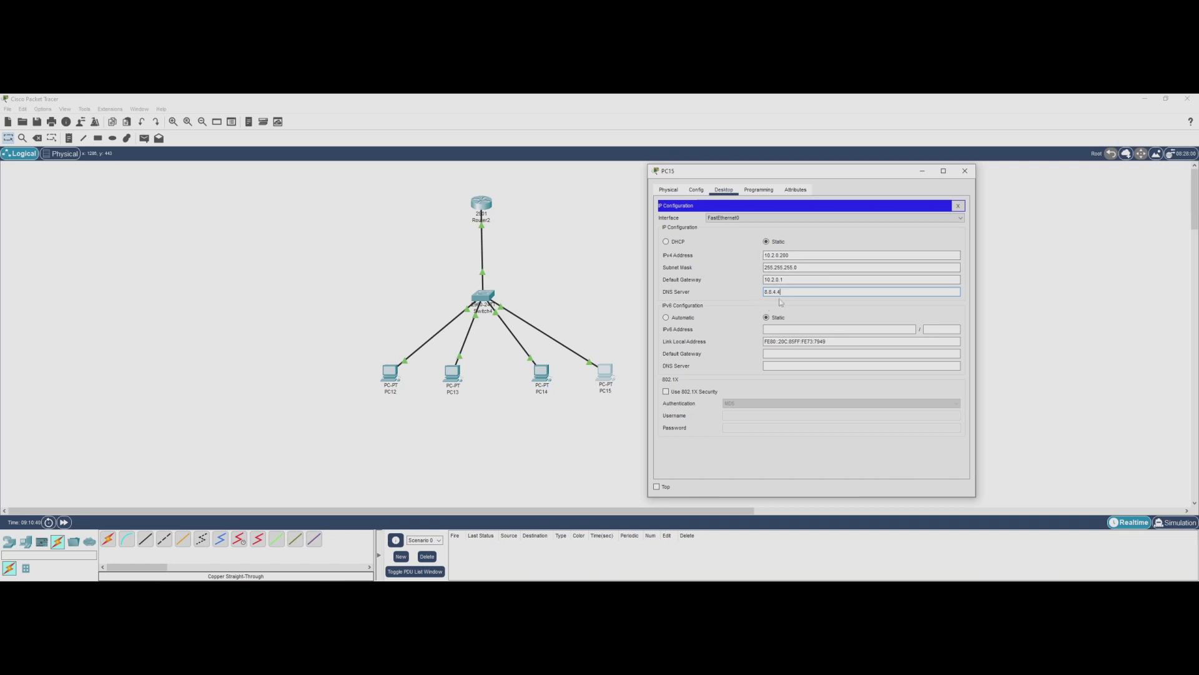
left_click(966, 171)
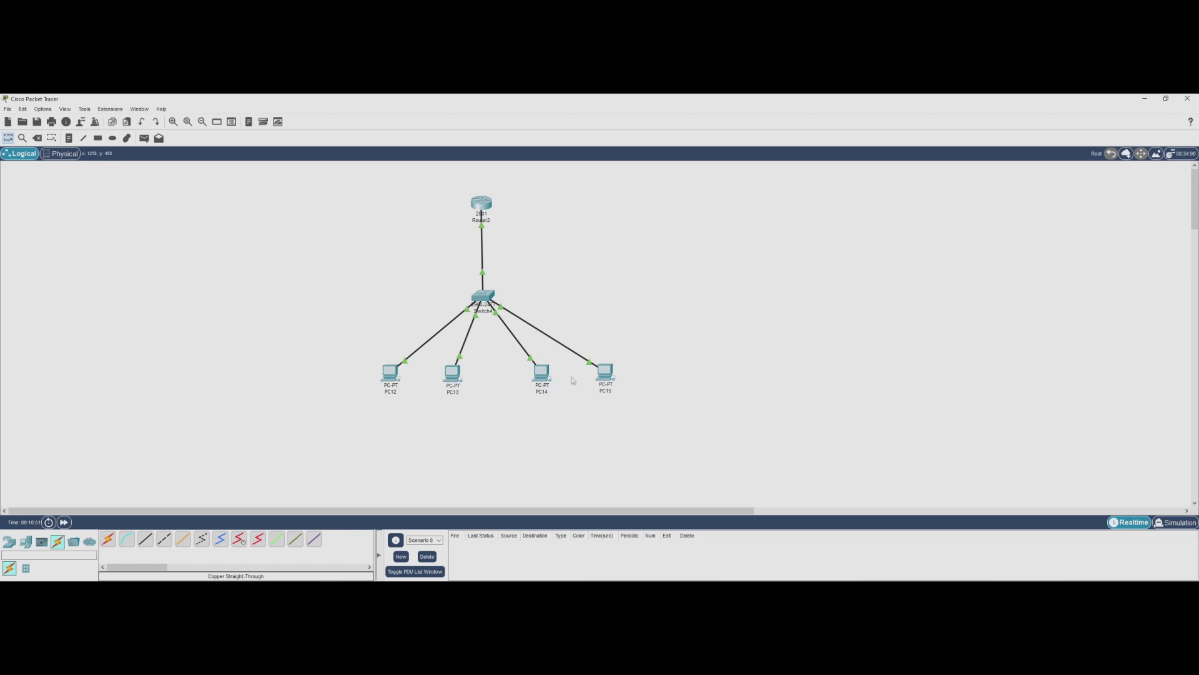
left_click(390, 373)
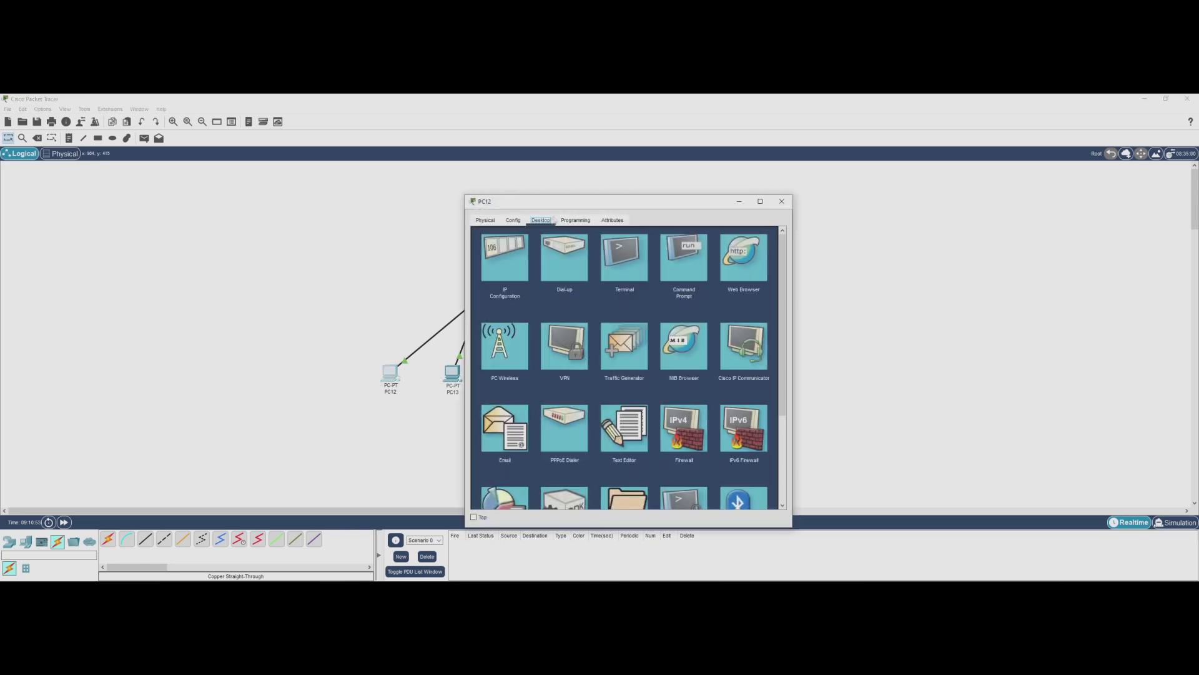
- From PC12's command prompt, ping gateway 10.1.0.1 and then 10.1.0.200
left_click_drag(550, 206, 718, 175)
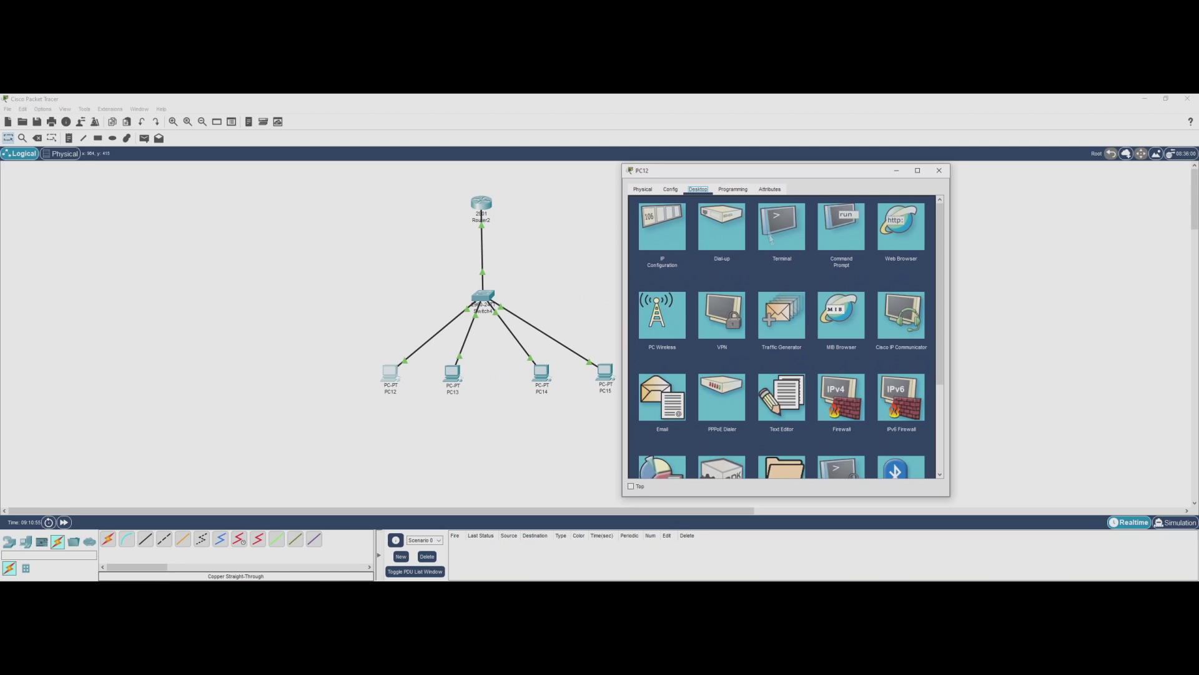
left_click(823, 240)
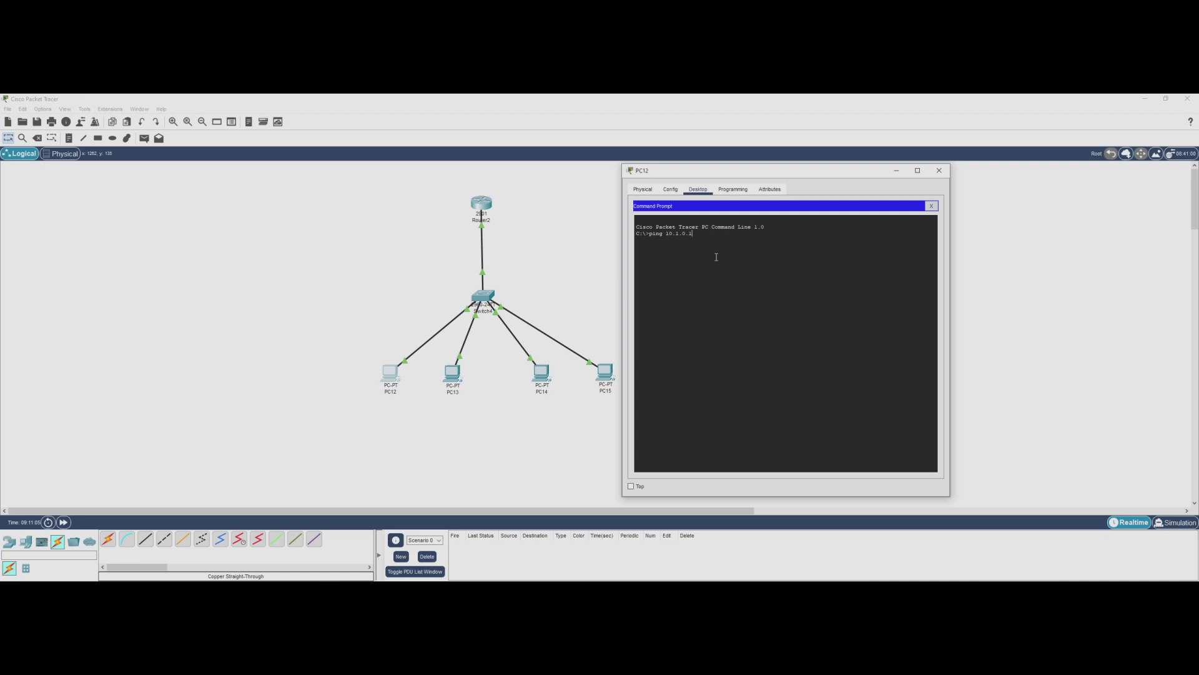
key("Return")
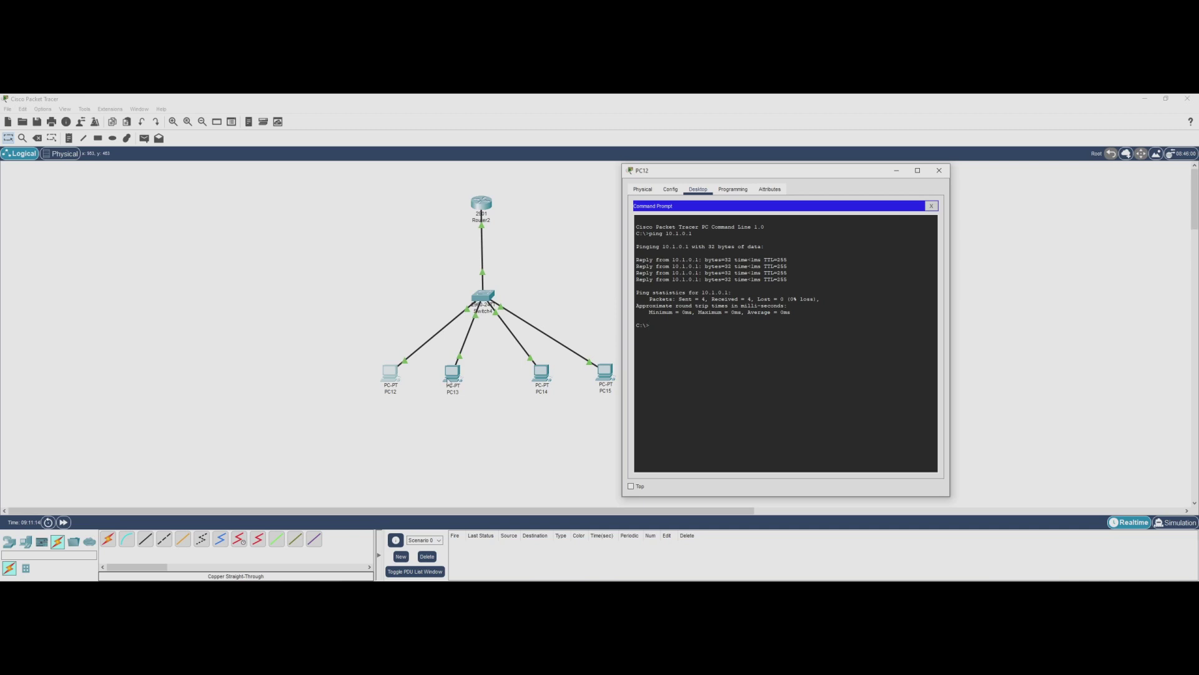
type("pi")
type("ng 10.1.0.200")
key("Return")
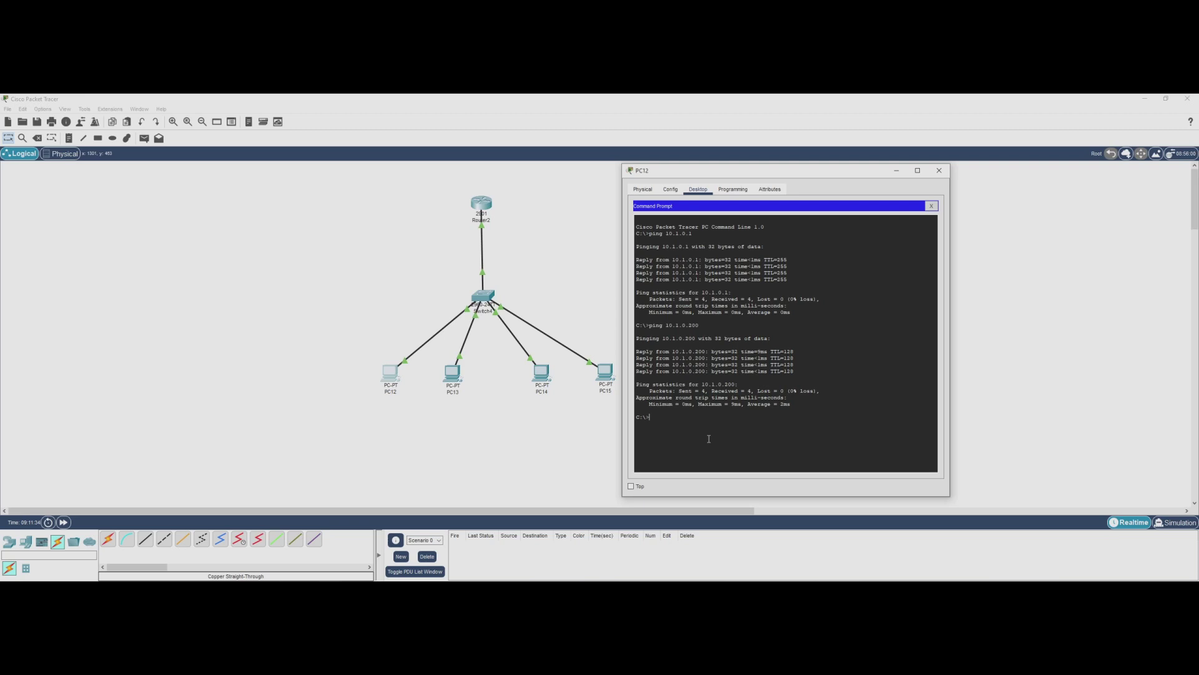
- From PC12, ping 10.2.0.100 twice, then ping 10.2.0.200
type("ping 10.2.0.100")
key("Return")
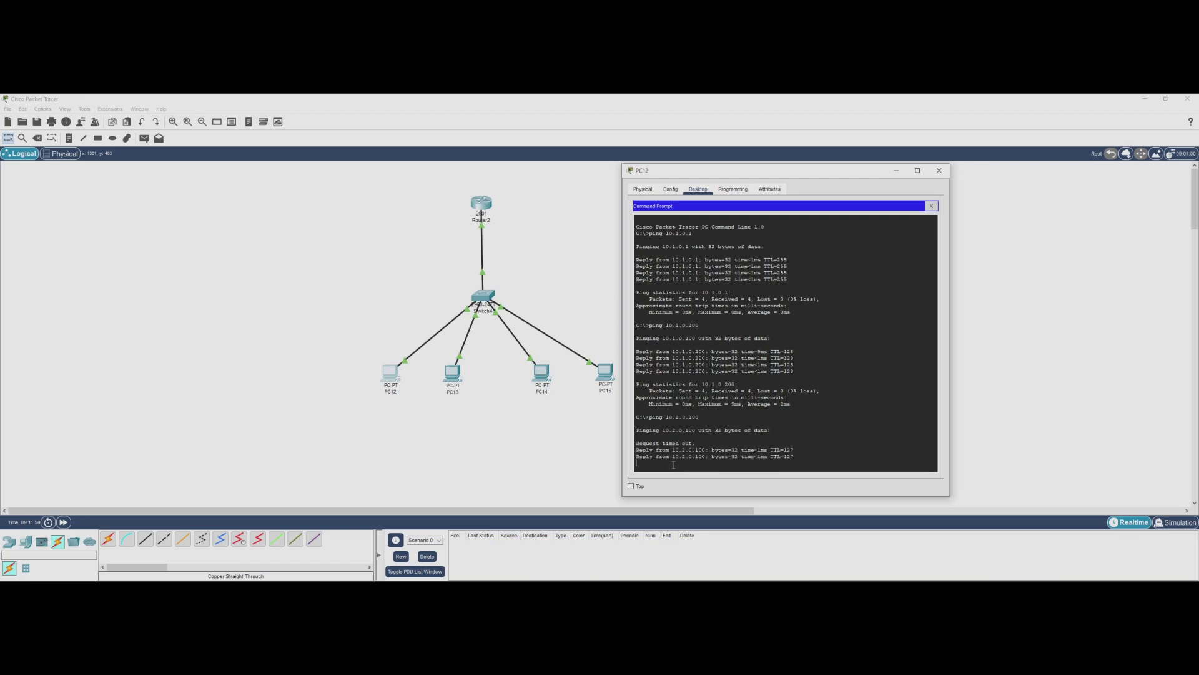
key("Up")
key("Return")
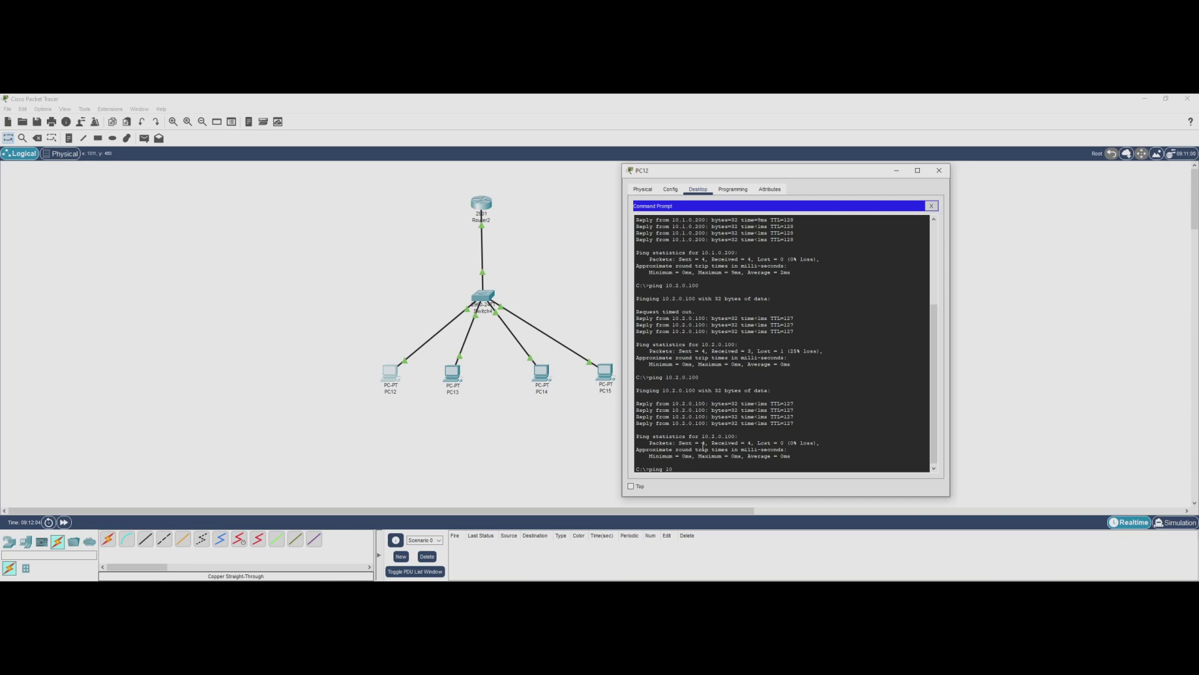
type("2.0.200")
key("Return")
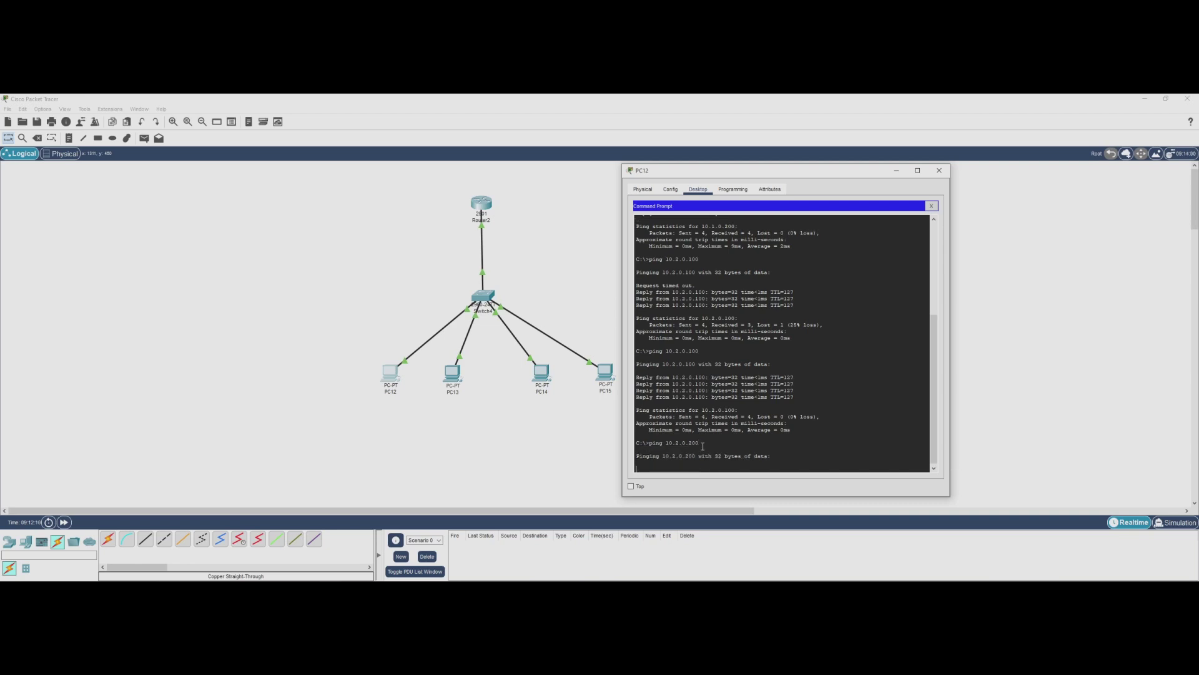